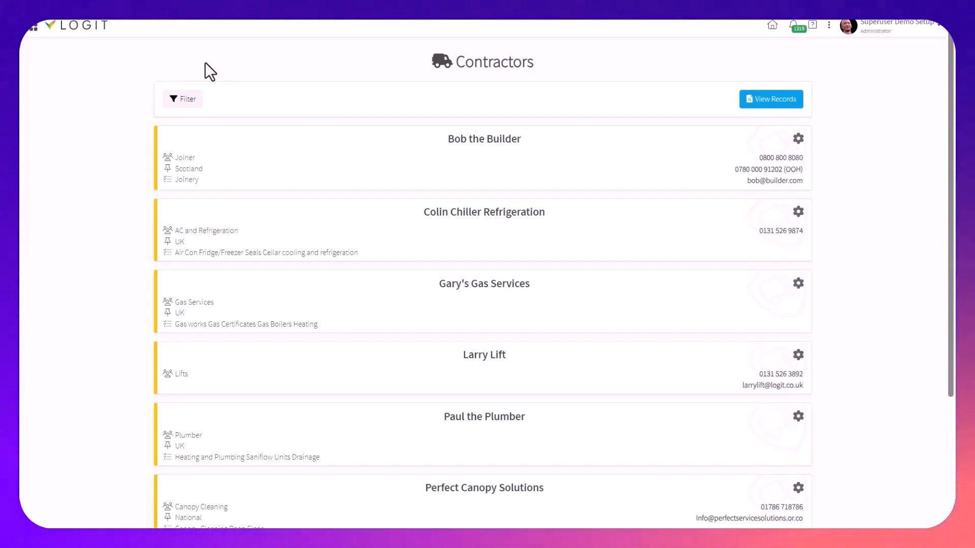
Open the Contractors module and look through the full list of contractors
left_click(581, 69)
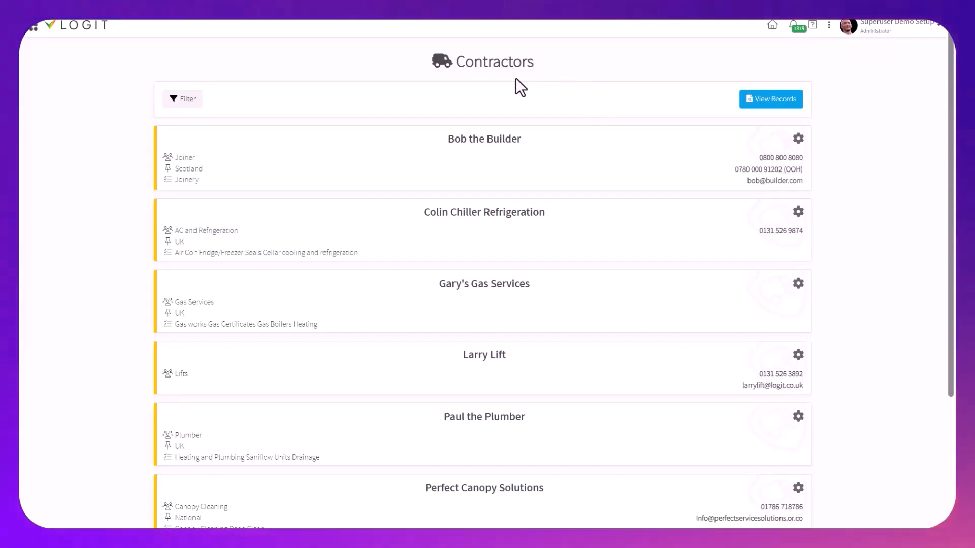
left_click(33, 27)
scroll(163, 325, "down", 3)
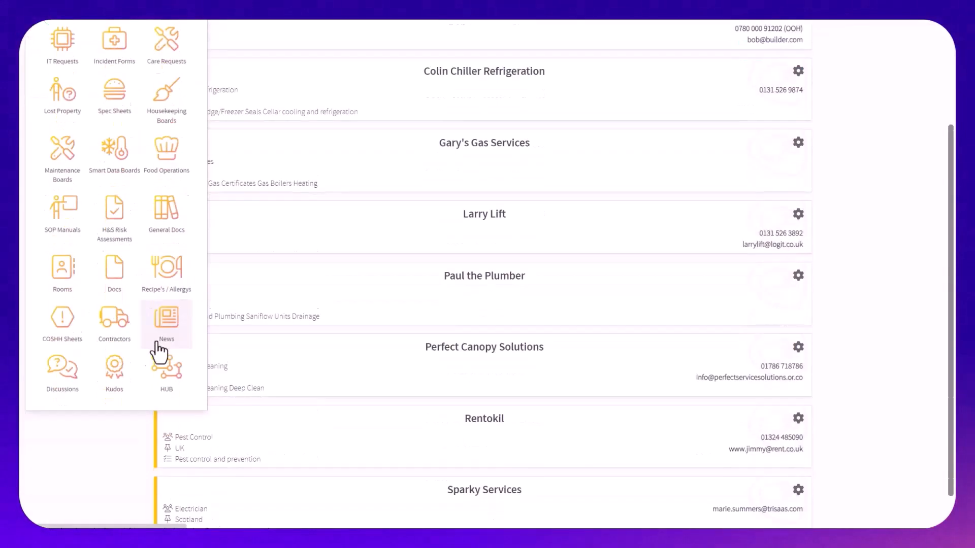
left_click(114, 315)
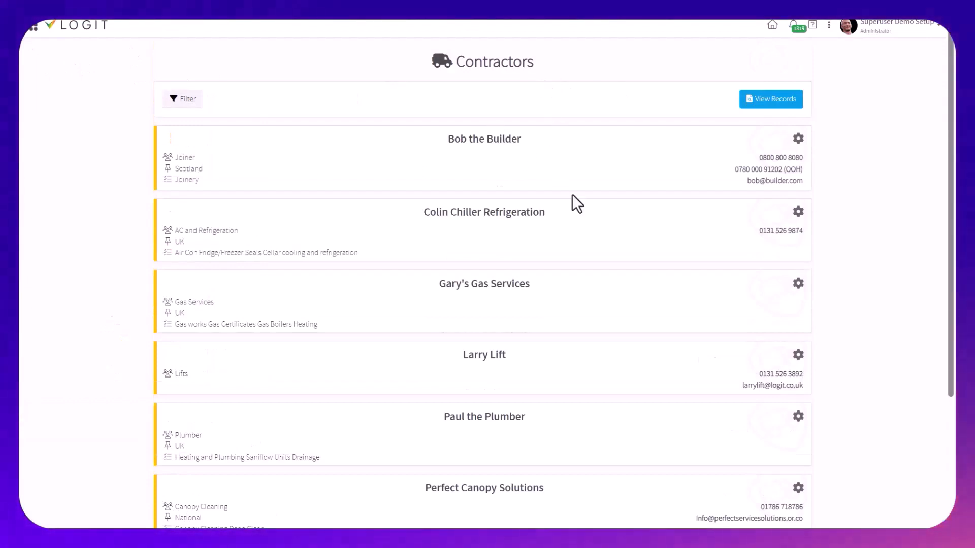
scroll(635, 330, "down", 3)
mouse_move(520, 453)
left_mouse_down()
mouse_move(500, 425)
mouse_move(492, 432)
mouse_move(505, 452)
left_mouse_up()
left_click(504, 452)
scroll(558, 381, "up", 3)
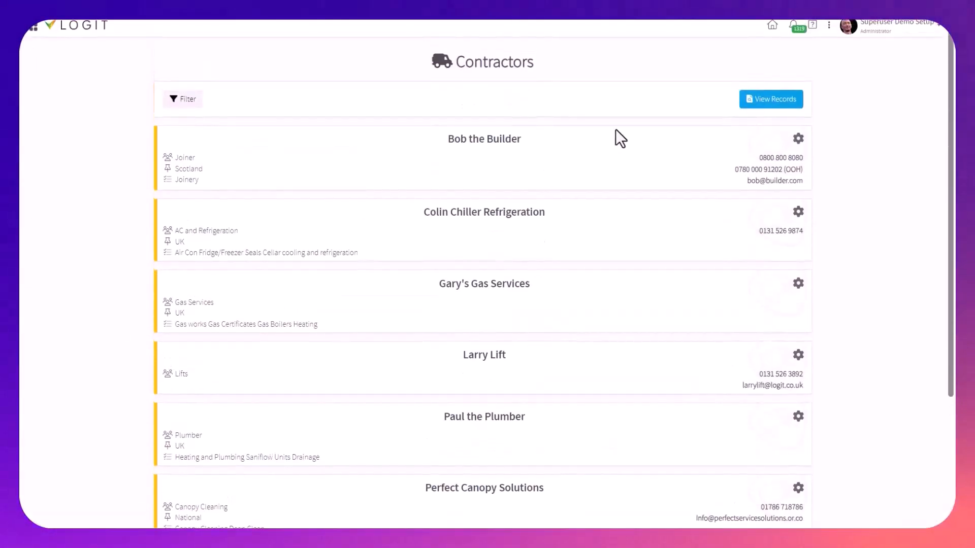
Show the properties of the Bob the Builder contractor and review its insurance, email and website details
left_click(799, 141)
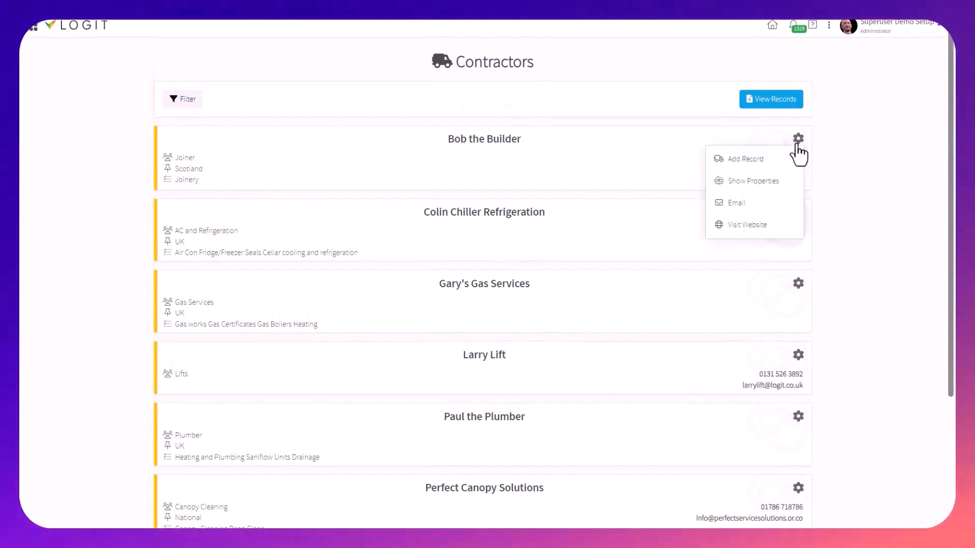
left_click(768, 183)
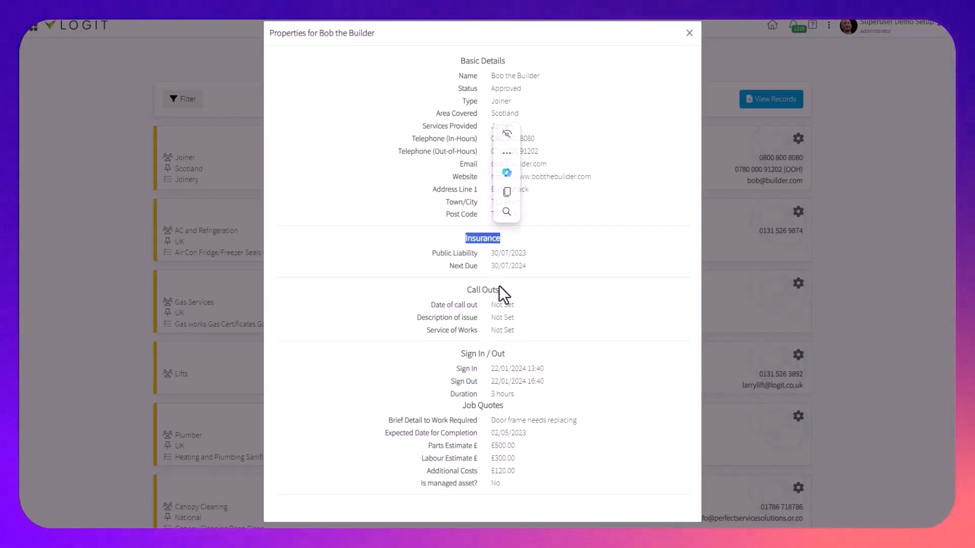
left_click(603, 312)
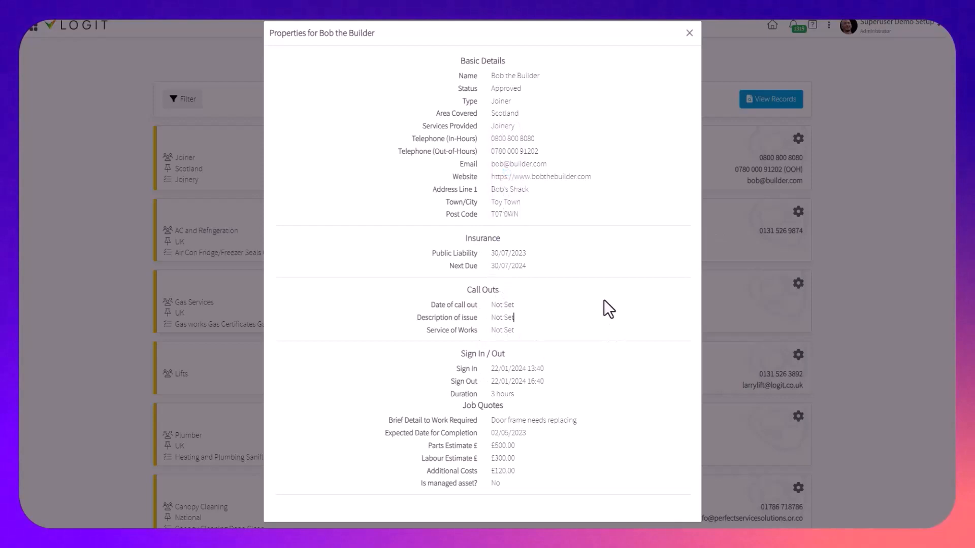
double_click(518, 166)
left_click(507, 163)
triple_click(508, 164)
left_click(520, 180)
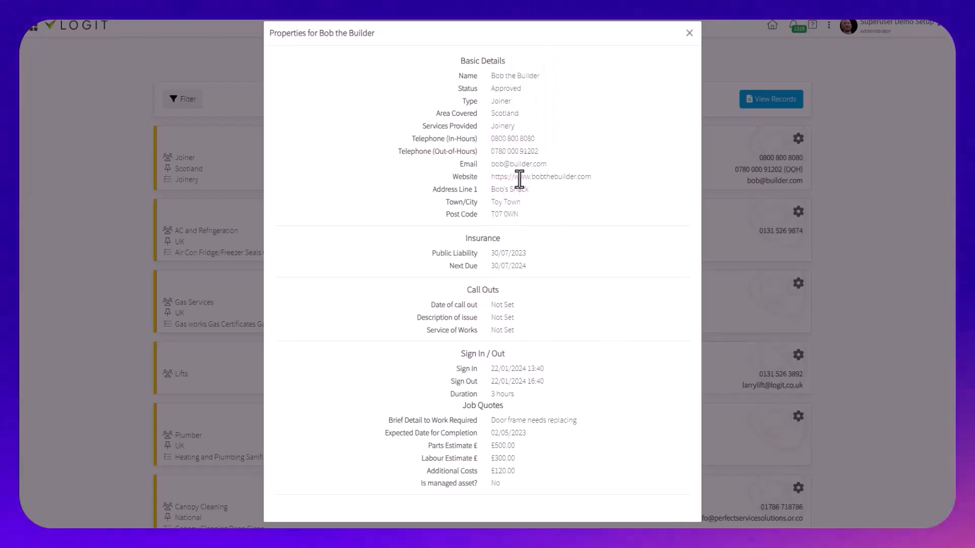
triple_click(519, 179)
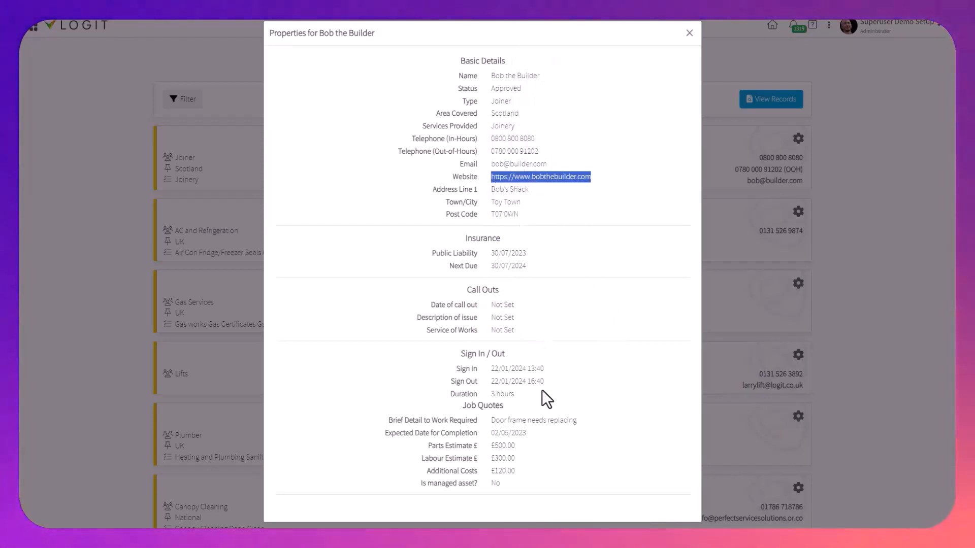
left_click(504, 499)
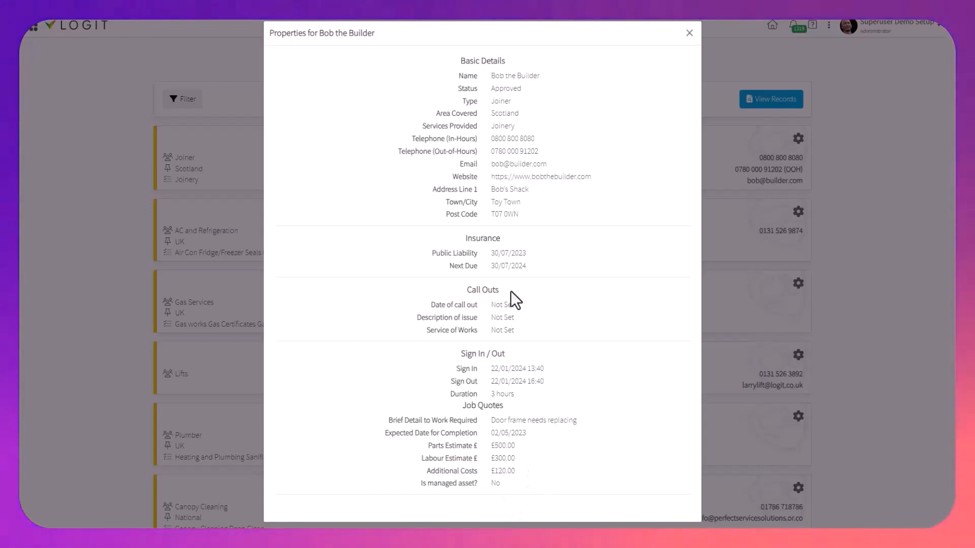
Review the contractor's Call Outs and Job Quotes sections and close the properties
triple_click(492, 293)
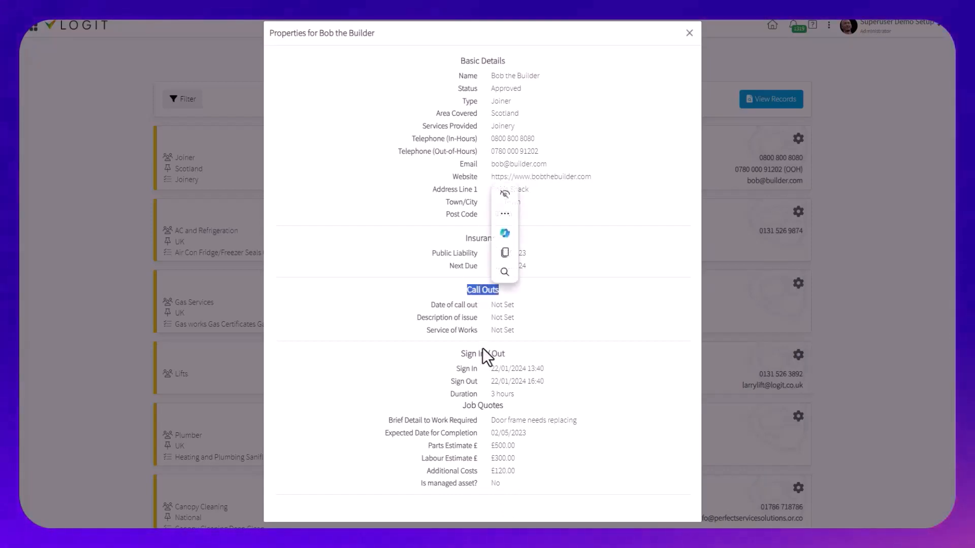
left_click(489, 406)
left_click(789, 319)
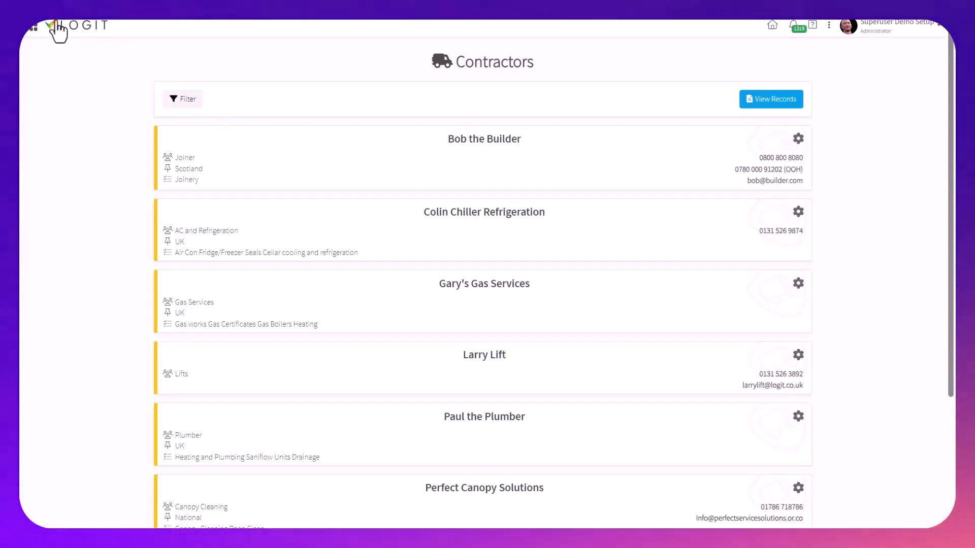
Return to the Contractors module and choose to email the Bob the Builder contractor
left_click(31, 31)
scroll(144, 327, "down", 3)
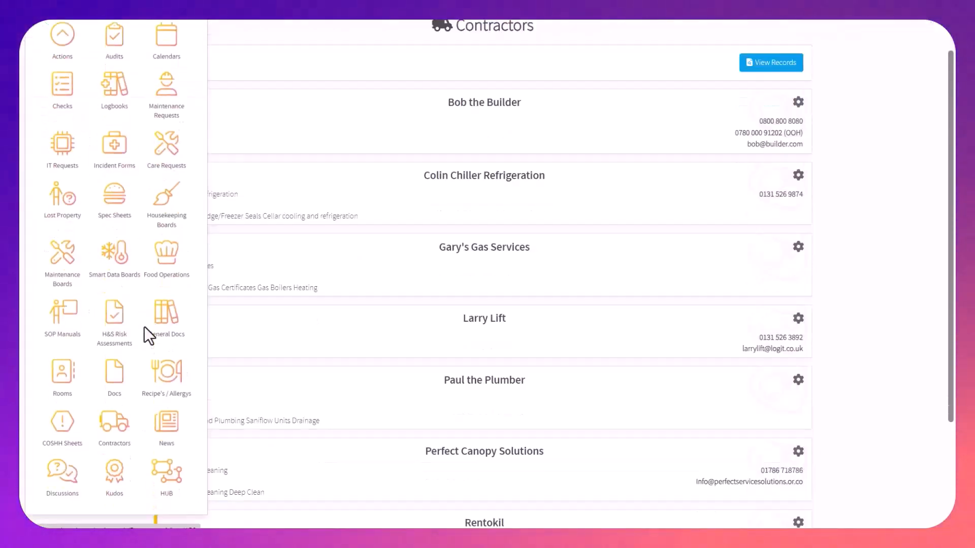
left_click(122, 297)
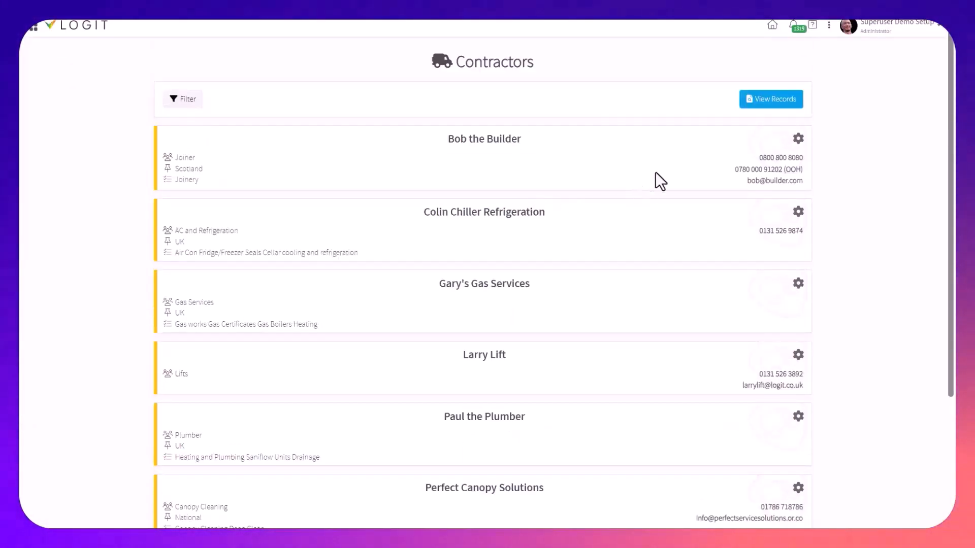
left_click(799, 139)
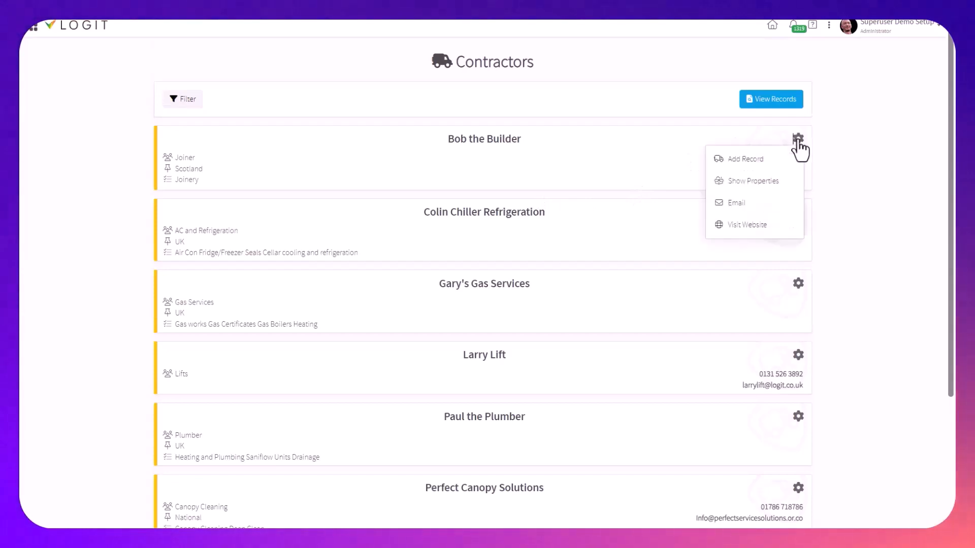
left_click(759, 206)
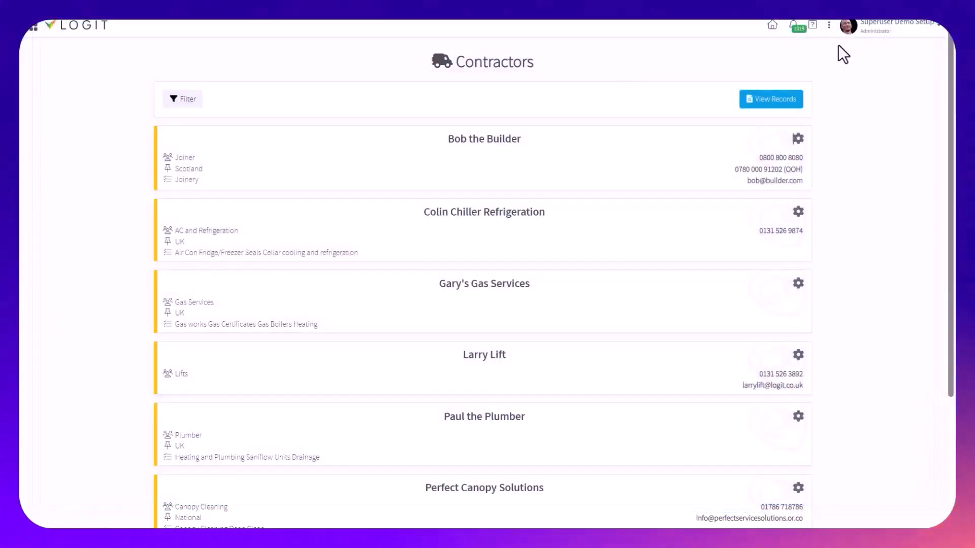
Add a Contractor Job Quote record for Bob the Builder
left_click(798, 139)
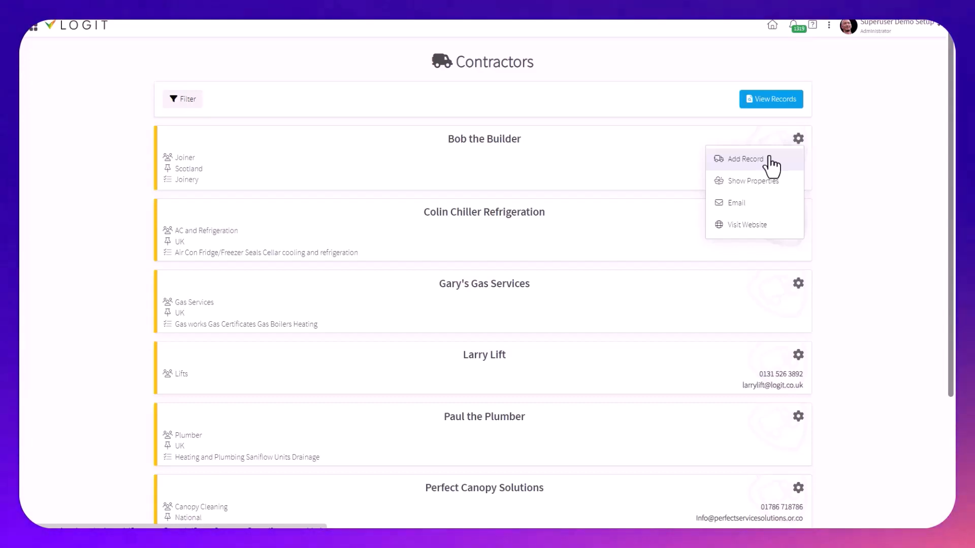
left_click(768, 158)
left_click(192, 117)
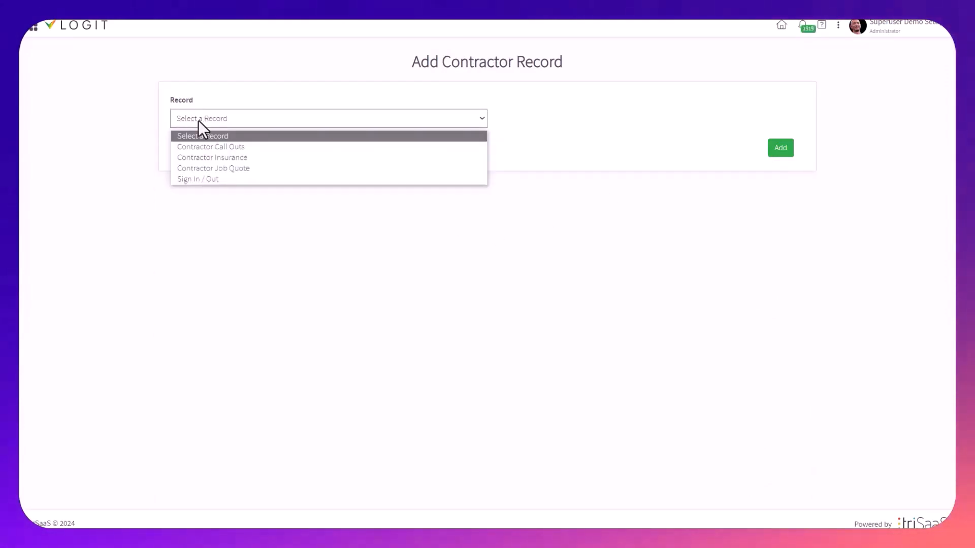
left_click(258, 168)
left_click(780, 144)
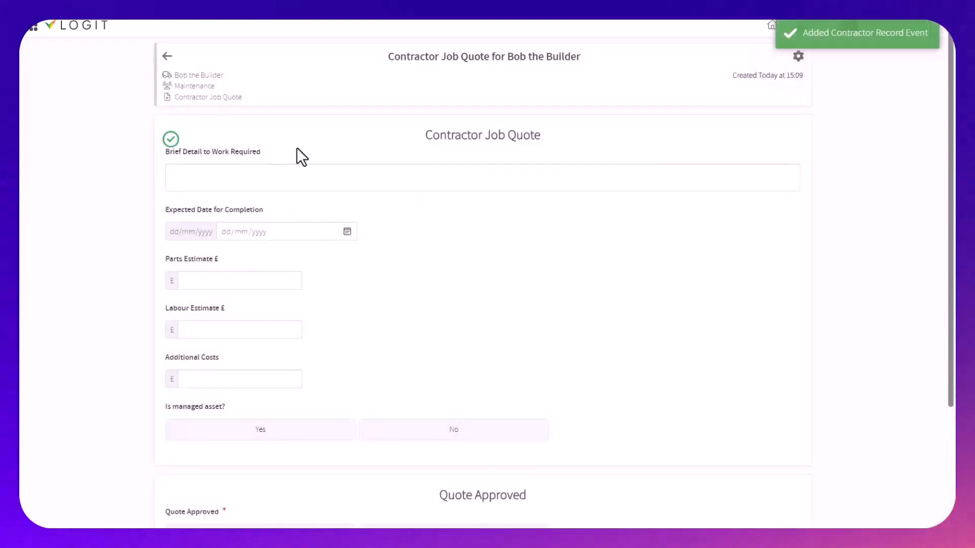
Look over the new job quote form, including its heading, estimate fields and Quote Approved section
triple_click(496, 139)
scroll(523, 254, "down", 3)
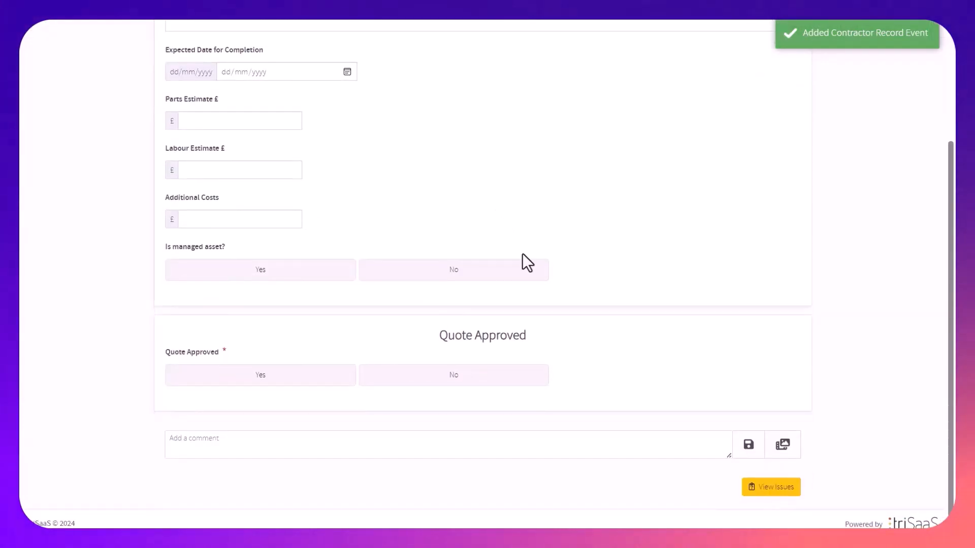
scroll(531, 245, "up", 3)
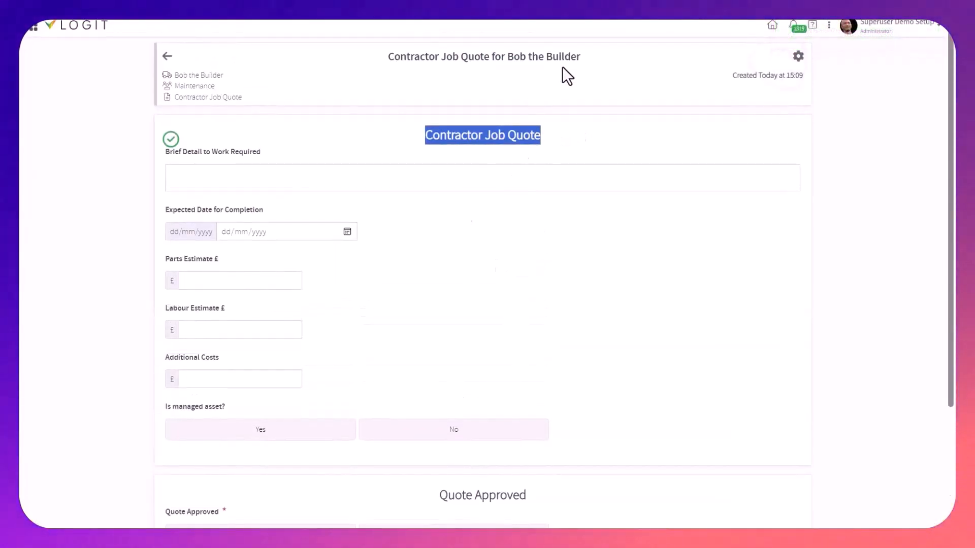
left_click_drag(580, 56, 460, 56)
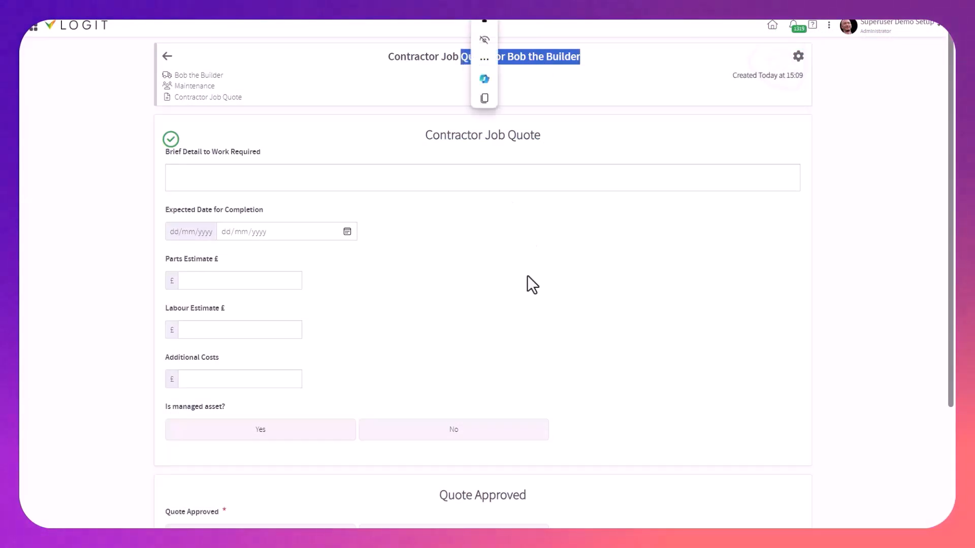
left_click(508, 229)
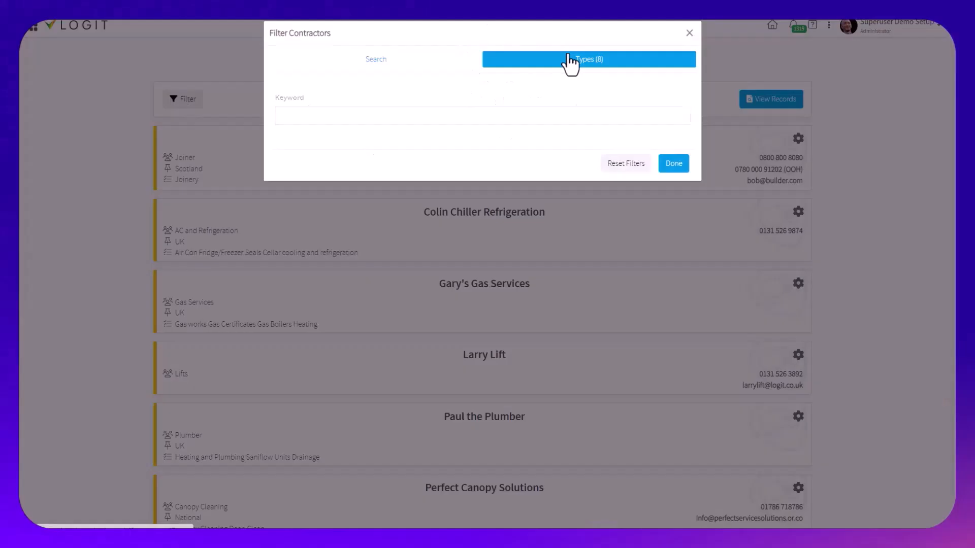
Filter the contractors by type, leaving only Joiner, Electrician, Gas Services and Plumber enabled
left_click(682, 98)
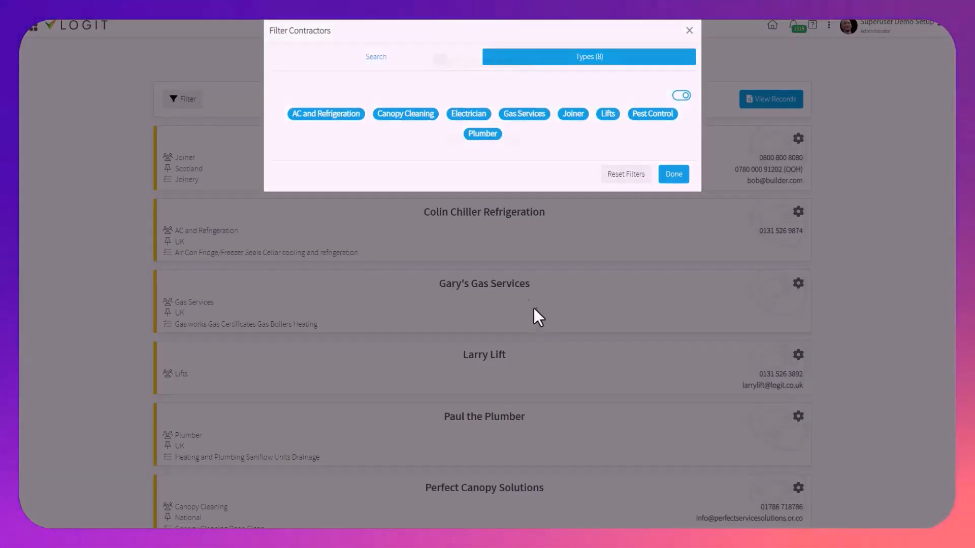
left_click(533, 315)
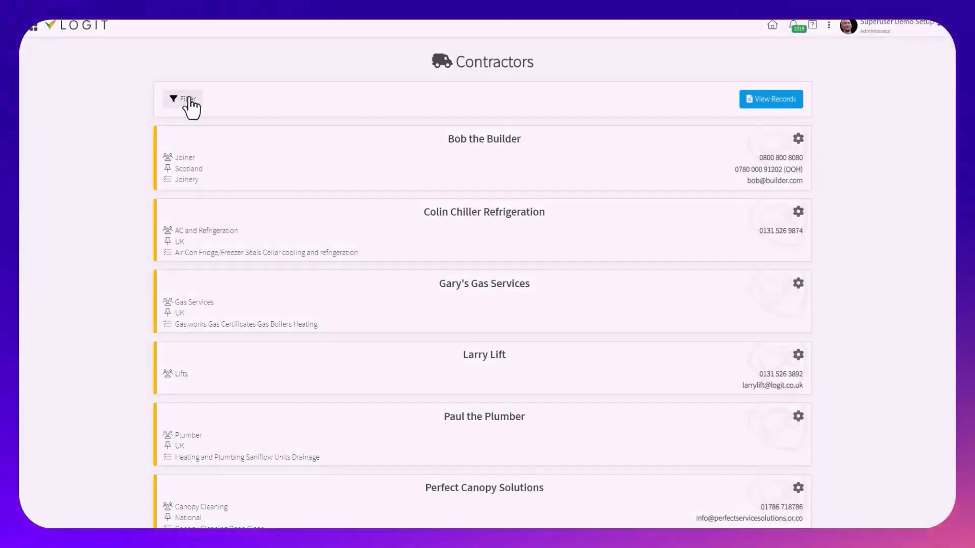
left_click(188, 99)
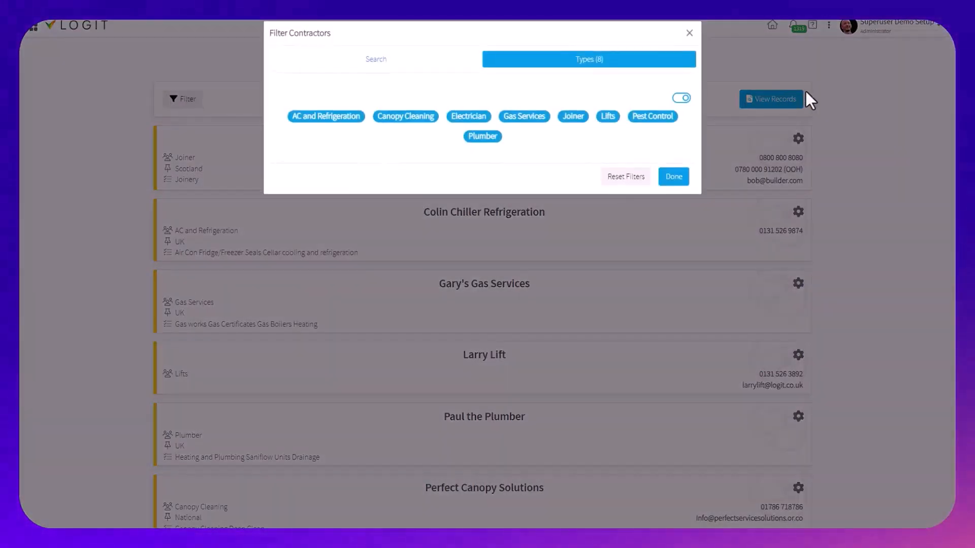
left_click(681, 98)
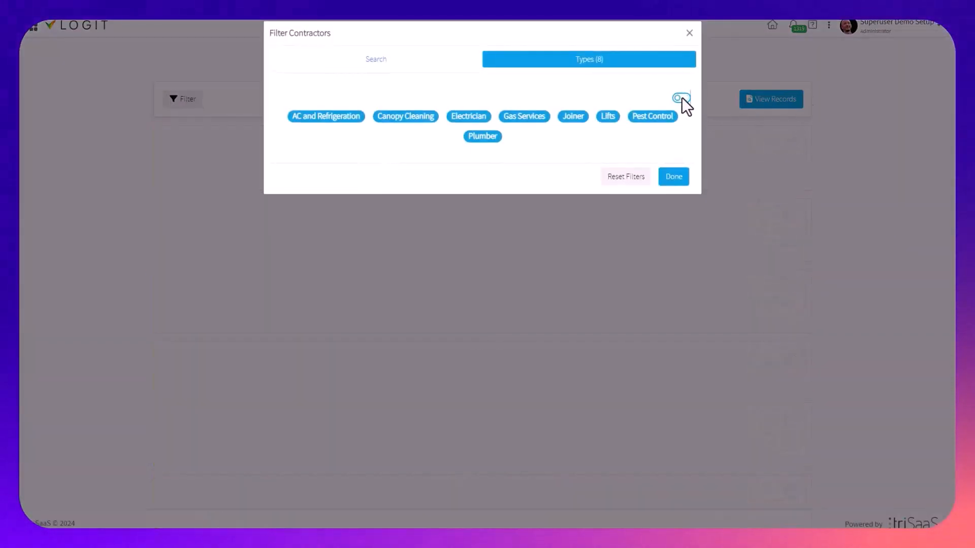
left_click(579, 118)
left_click(470, 120)
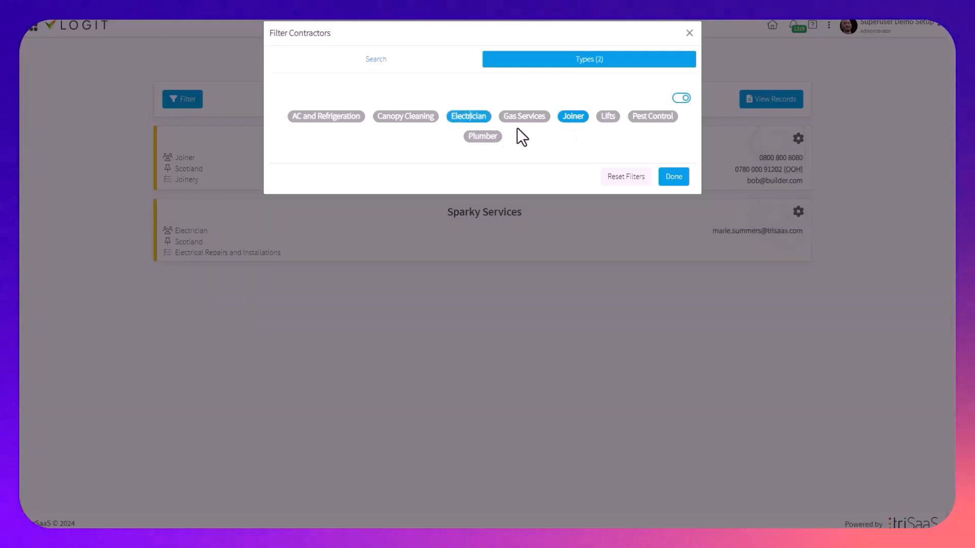
left_click(526, 119)
left_click(482, 137)
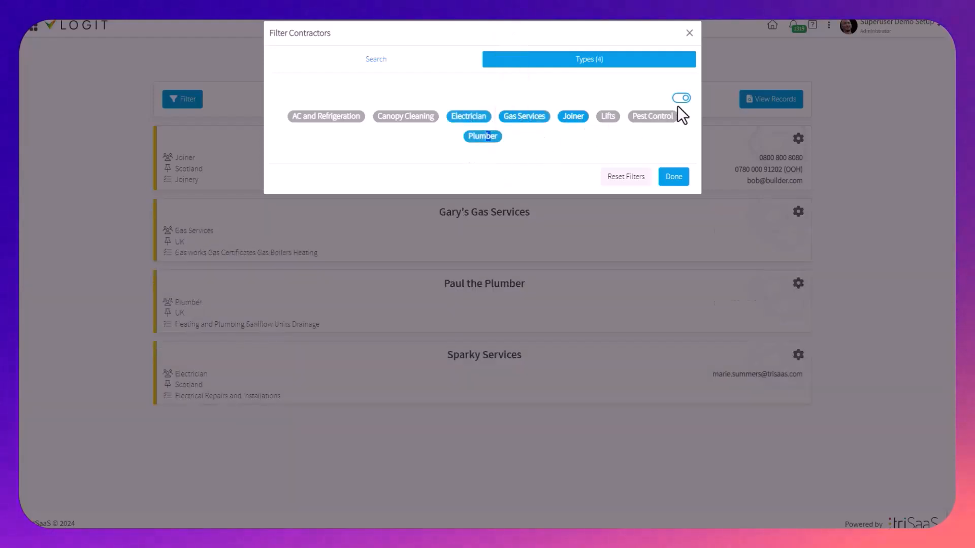
Re-enable Pest Control, Lifts, Canopy Cleaning and AC and Refrigeration in the type filter and finish filtering
left_click(653, 116)
left_click(608, 116)
left_click(406, 116)
left_click(326, 117)
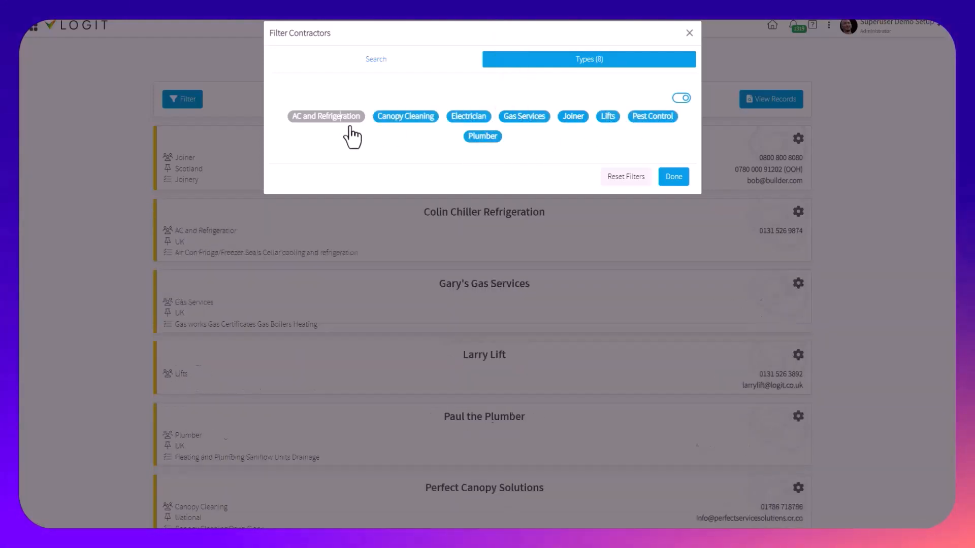
left_click(681, 177)
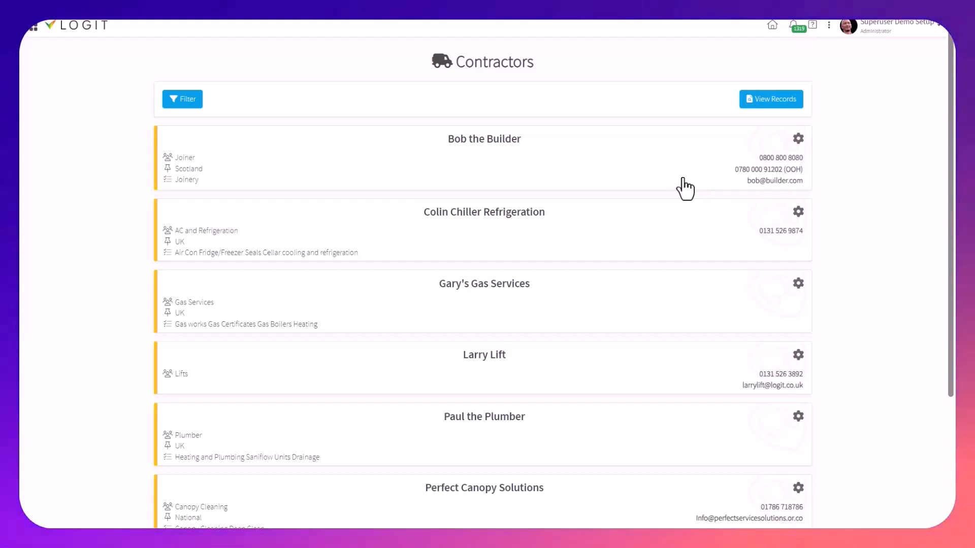
Open the urgent "broekn tile" request submitted Wednesday at 10:15 in Maintenance Requests
left_click(32, 27)
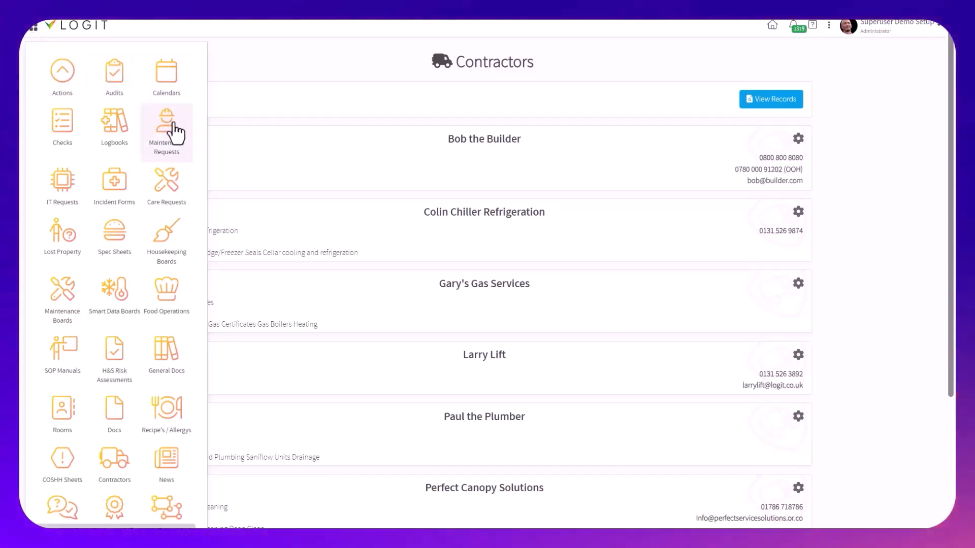
left_click(177, 127)
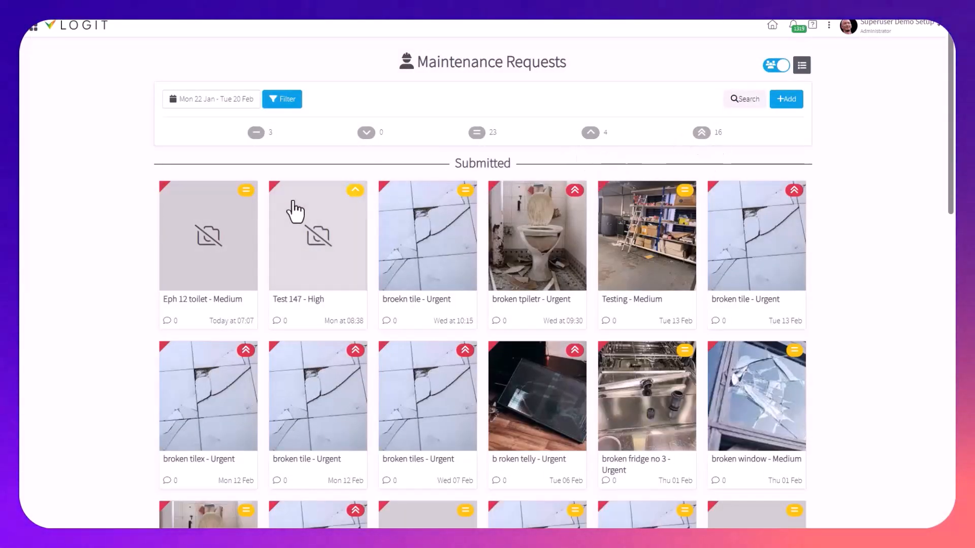
left_click(435, 275)
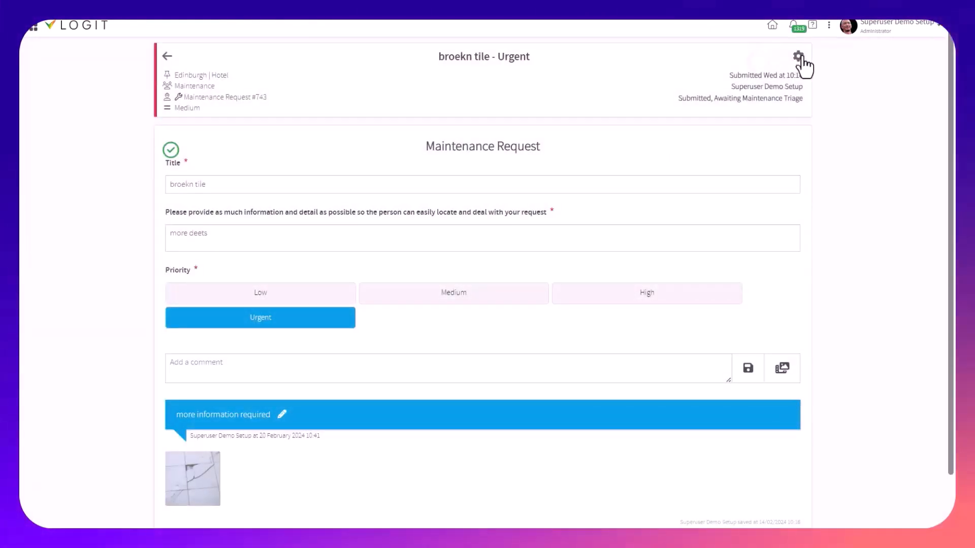
Assign the contractor Bob the Builder to the "broekn tile" maintenance request
left_click(798, 57)
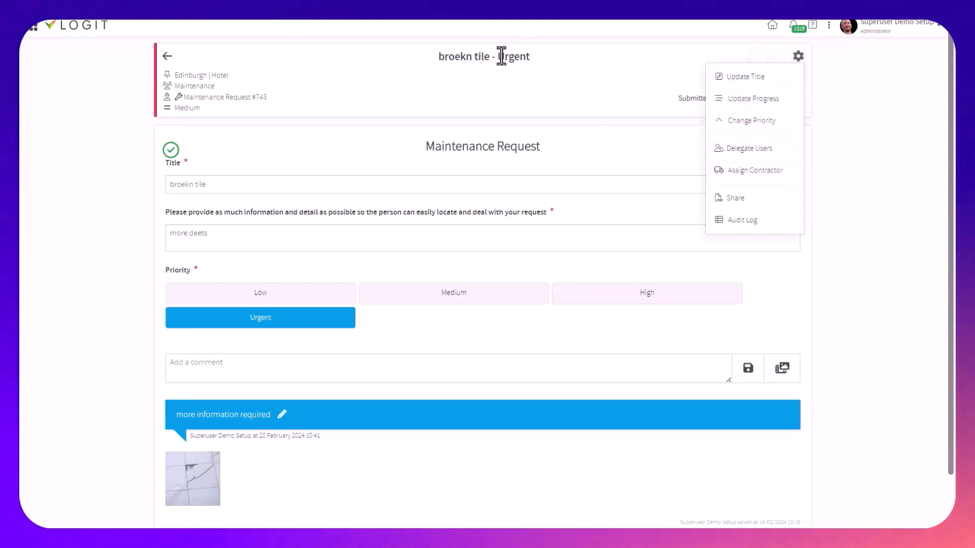
left_click(771, 175)
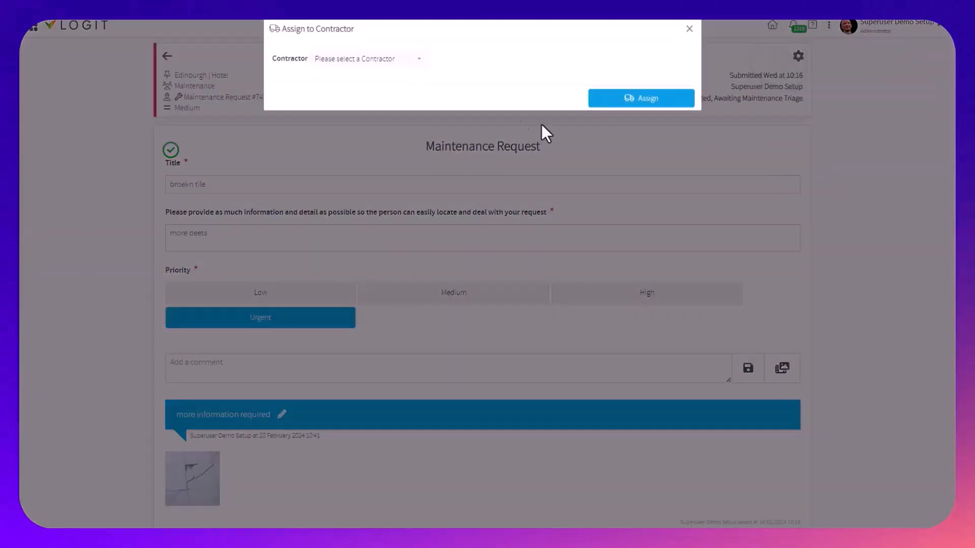
left_click(386, 67)
left_click(391, 105)
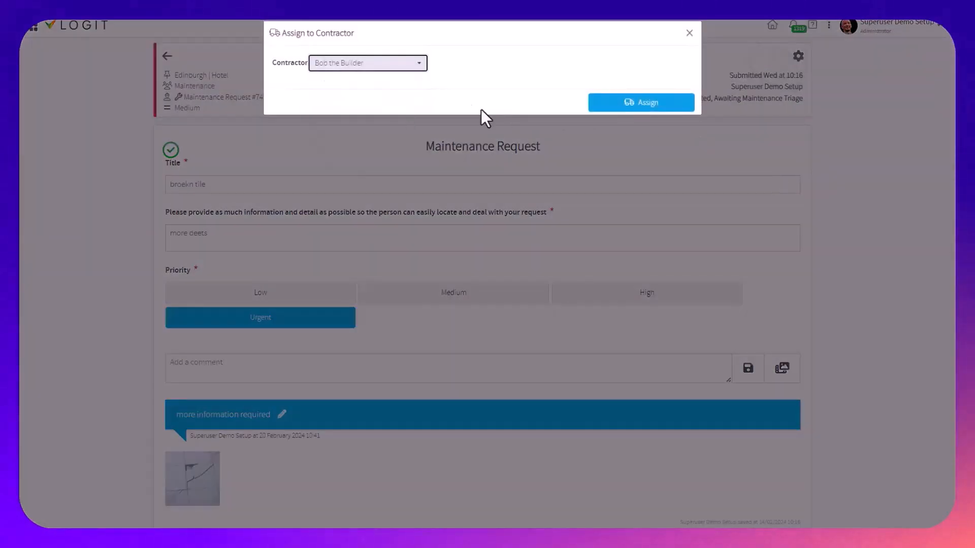
left_click(654, 101)
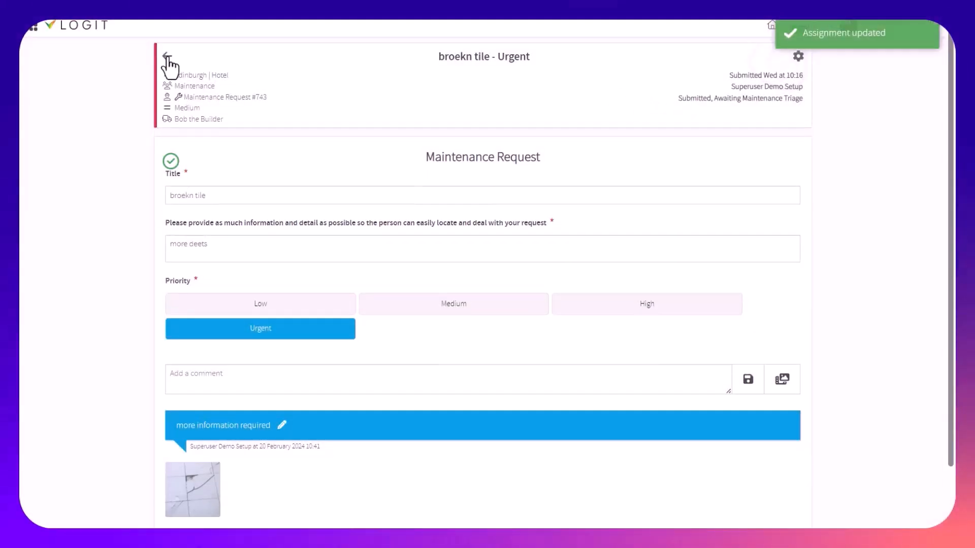
Look over the assigned contractor and the details of the "broekn tile" request, and return to the Maintenance Requests list
left_click(184, 120)
left_click(184, 120)
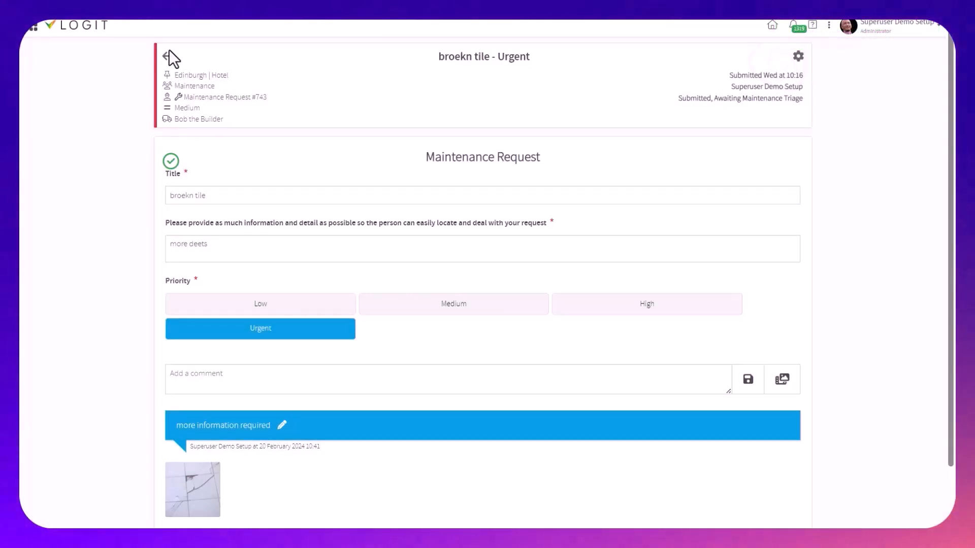
left_click_drag(241, 203, 348, 456)
left_click(474, 444)
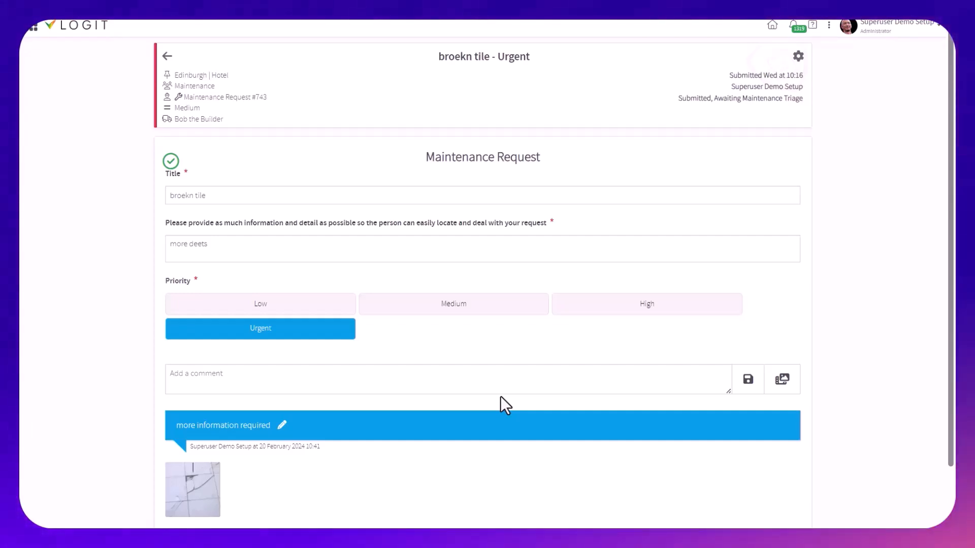
left_click(169, 57)
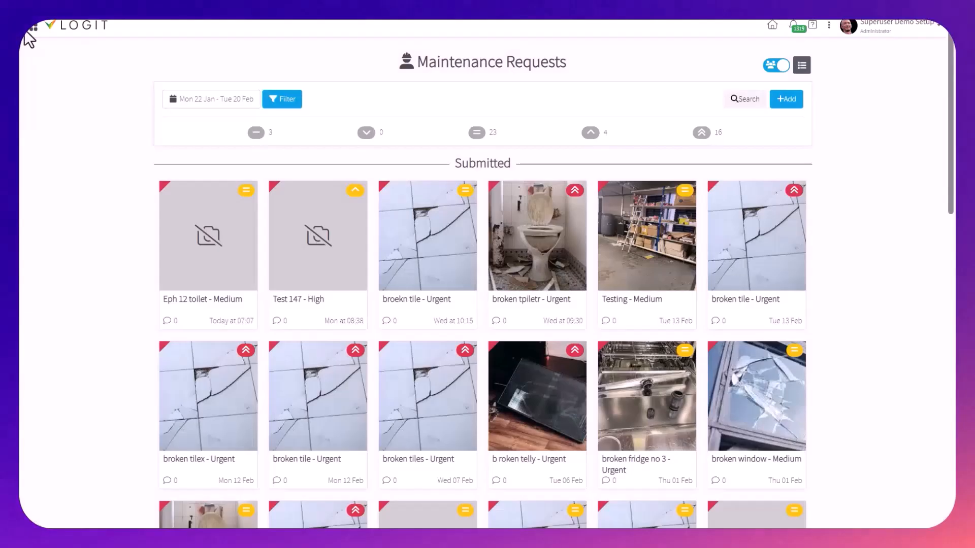
Open the Calendars module and examine the outstanding PAT testing entry in the Compliance Planner
left_click(34, 27)
left_click(160, 81)
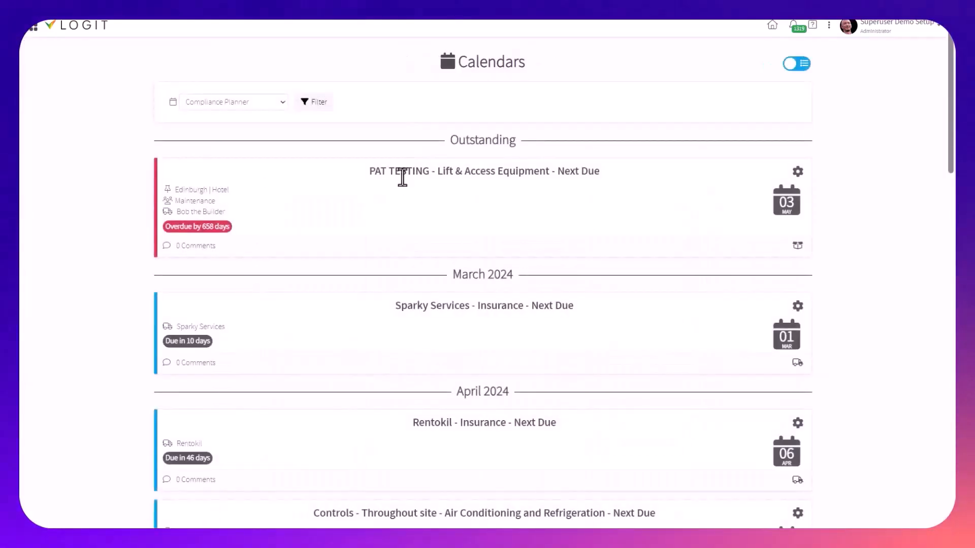
double_click(465, 171)
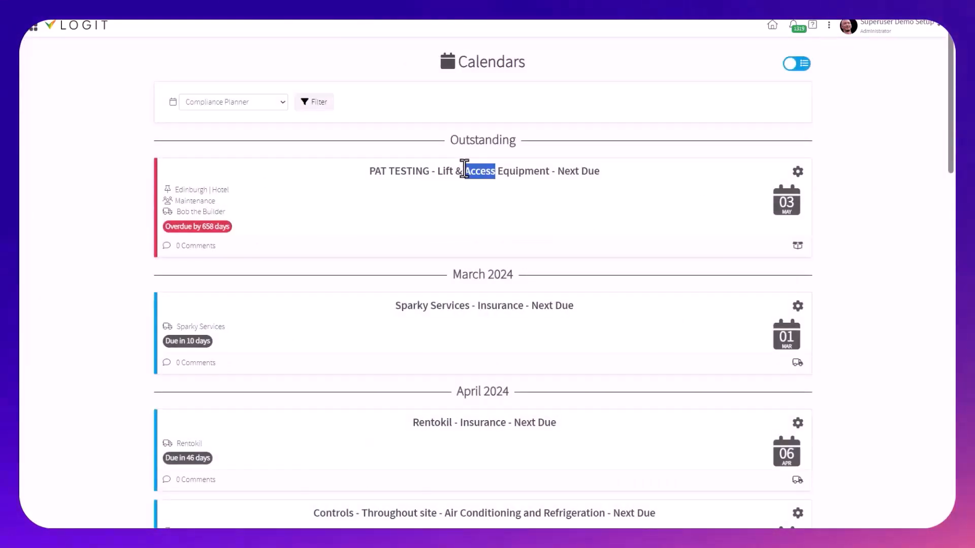
left_click(430, 169)
left_click(415, 175)
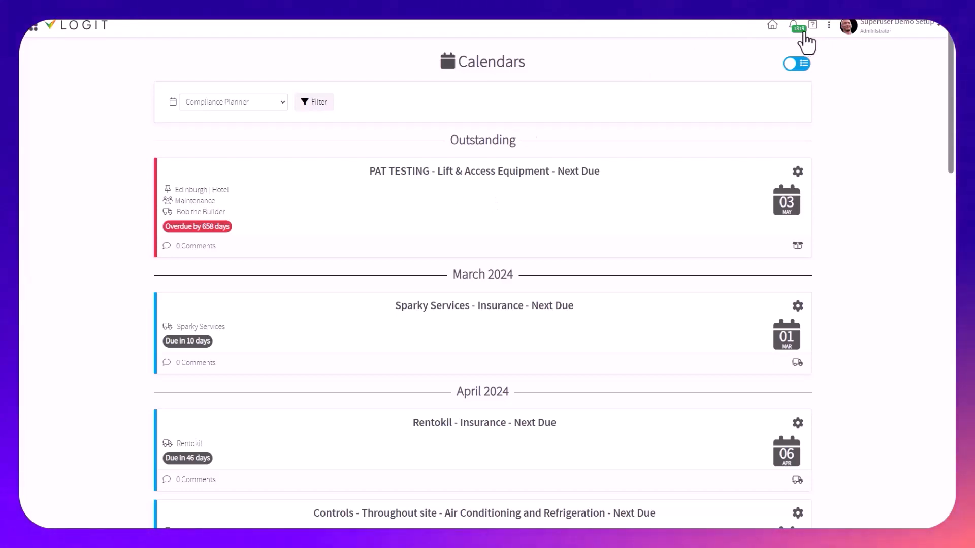
Switch to the Configure portal and open the contractor Perfect Canopy Solutions for editing
left_click(829, 25)
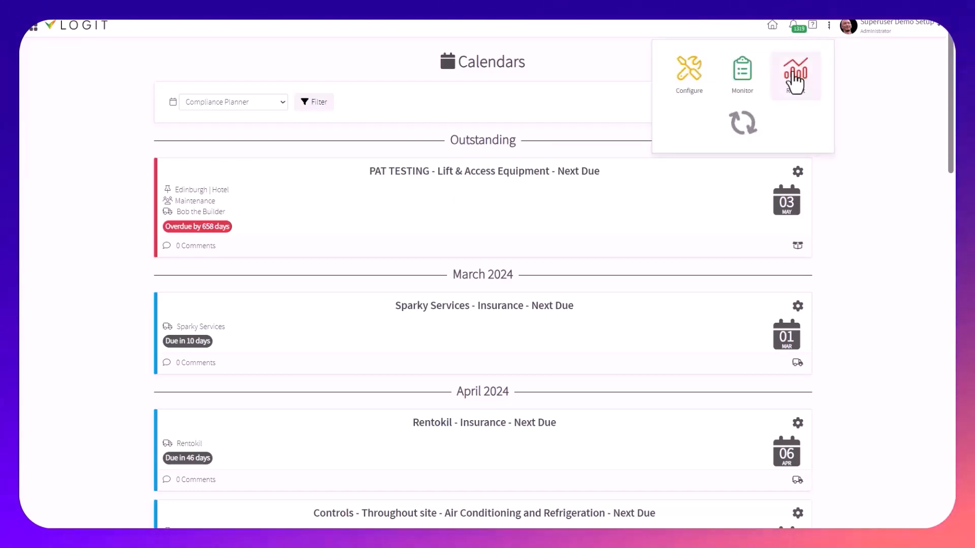
left_click(696, 82)
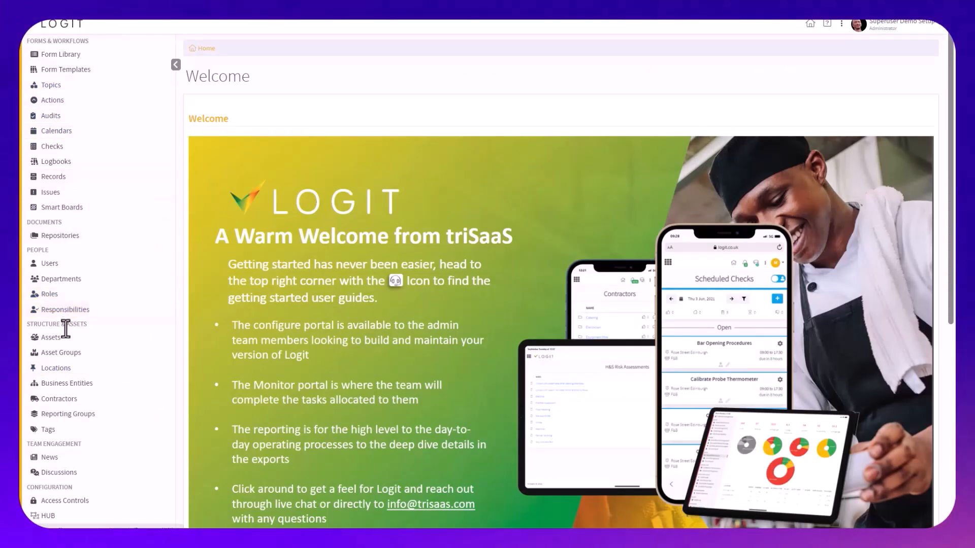
left_click(75, 403)
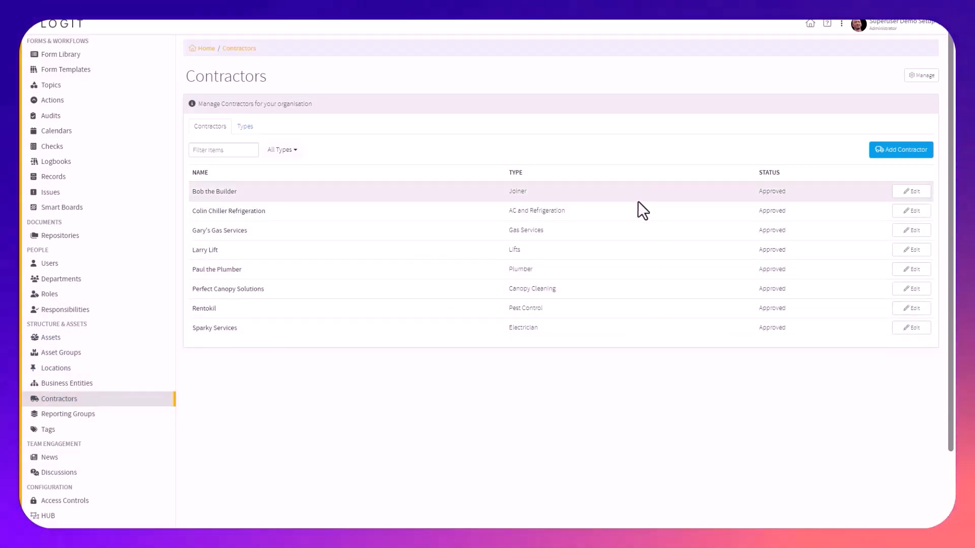
left_click(909, 289)
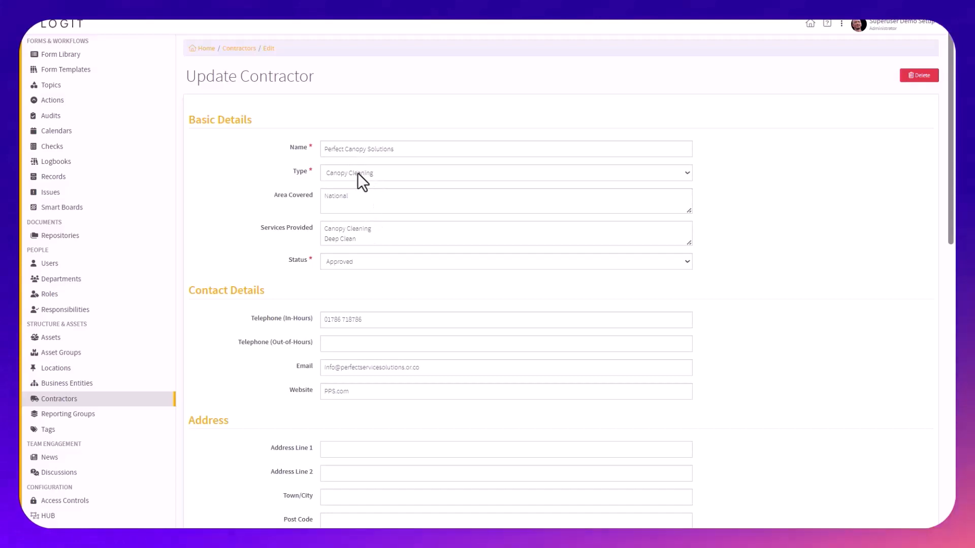
Review the contractor's area covered, services provided, telephone, email and website fields
double_click(337, 197)
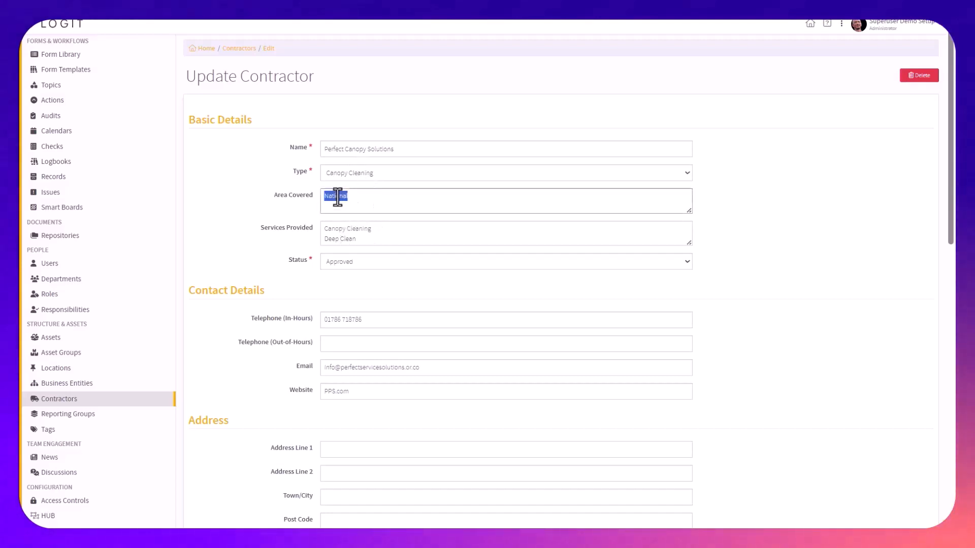
left_click_drag(355, 242, 326, 229)
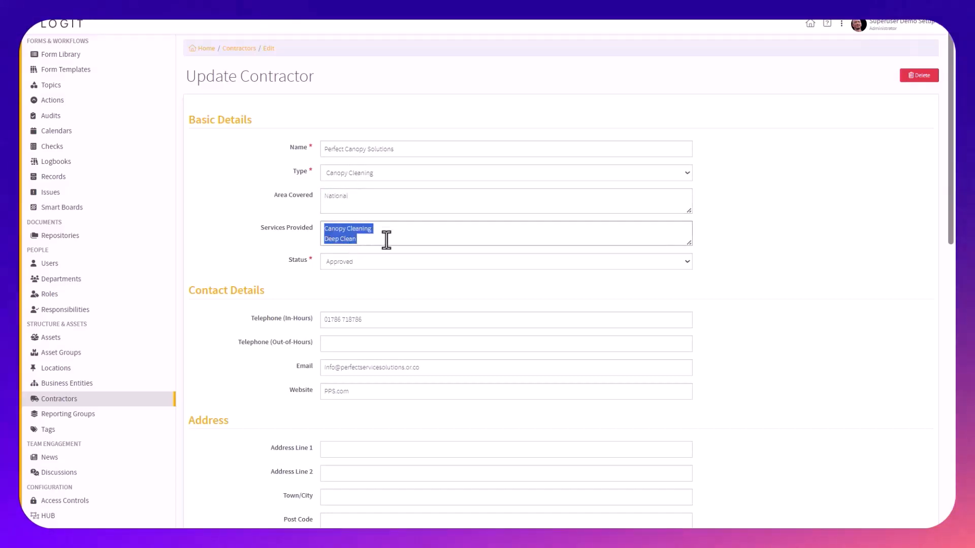
left_click(406, 242)
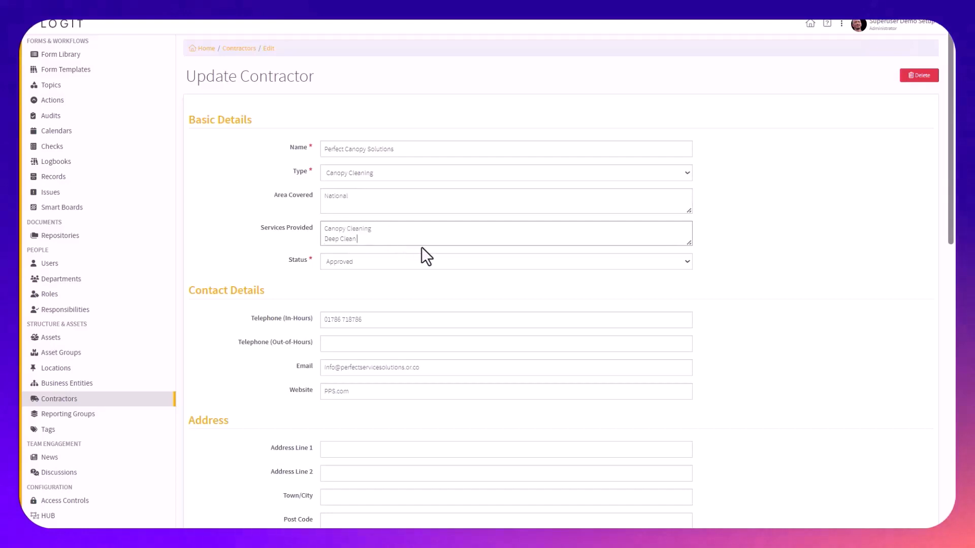
double_click(323, 320)
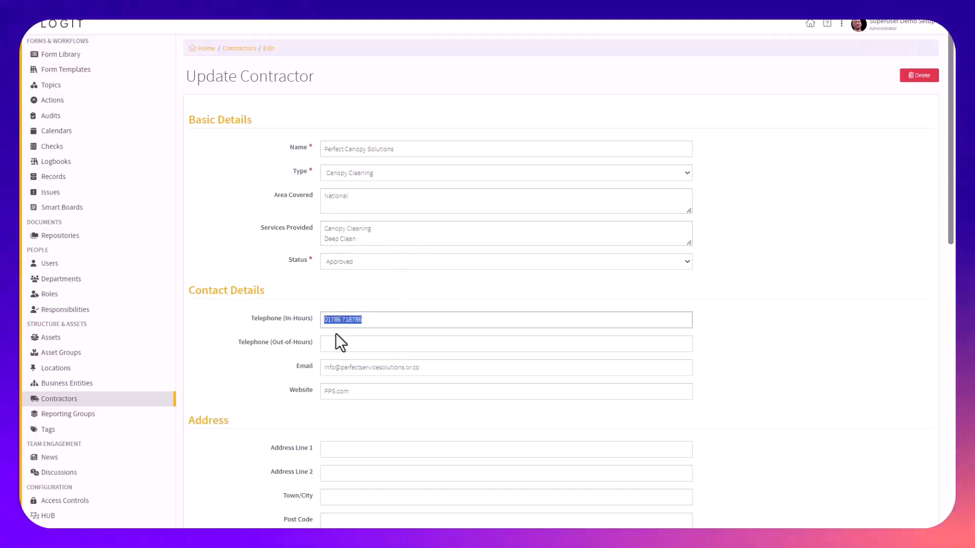
triple_click(365, 366)
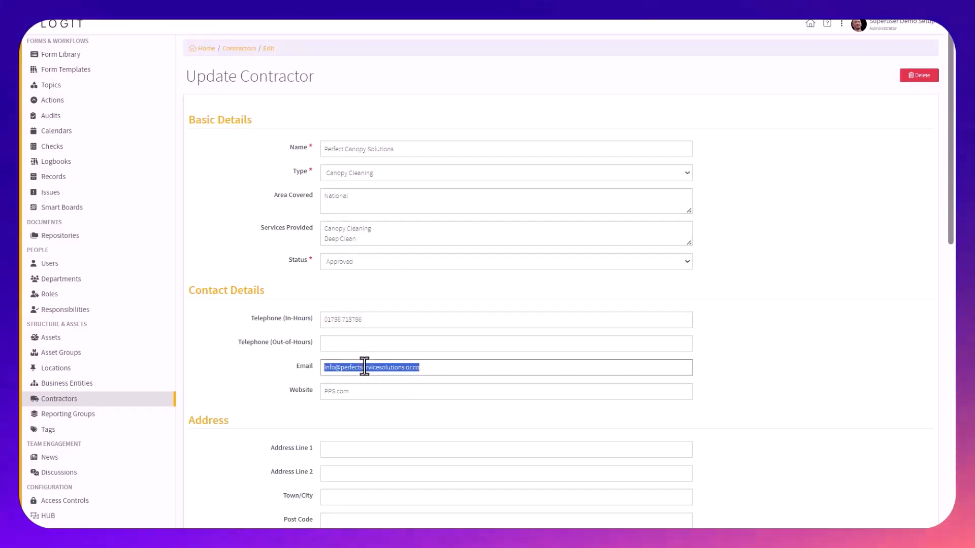
triple_click(348, 393)
Examine the contractor's Insurance, Call Outs, Sign In / Out and Job Quotes sections
scroll(357, 396, "down", 8)
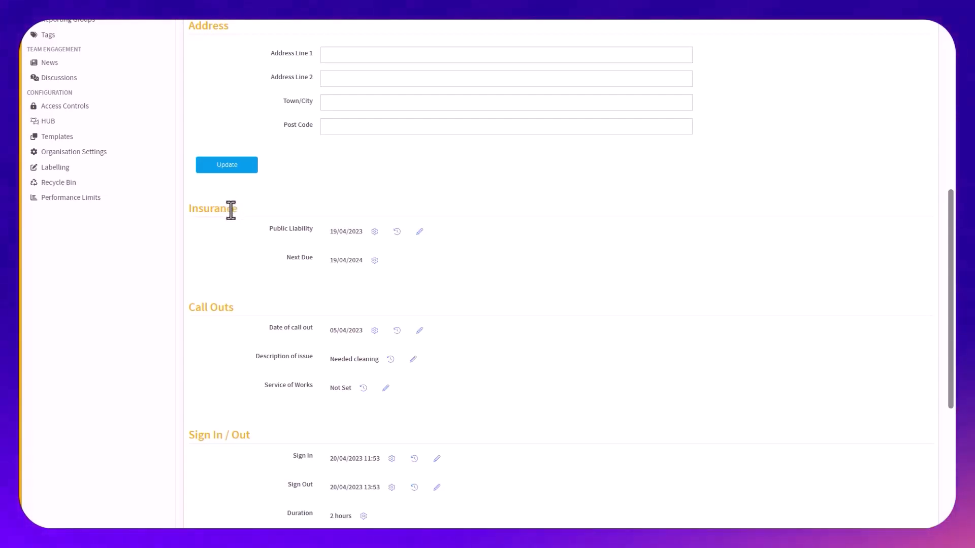
left_click_drag(204, 208, 210, 209)
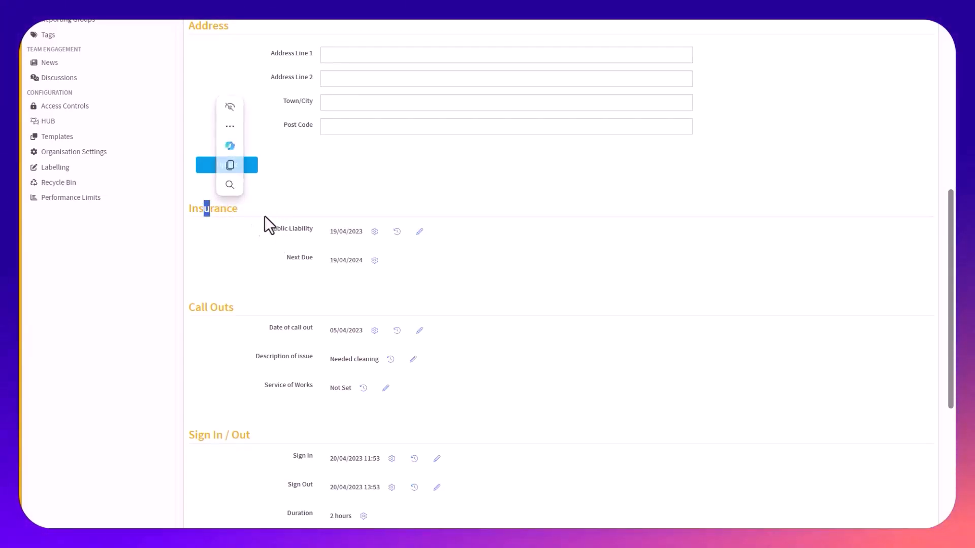
triple_click(222, 305)
scroll(347, 401, "down", 2)
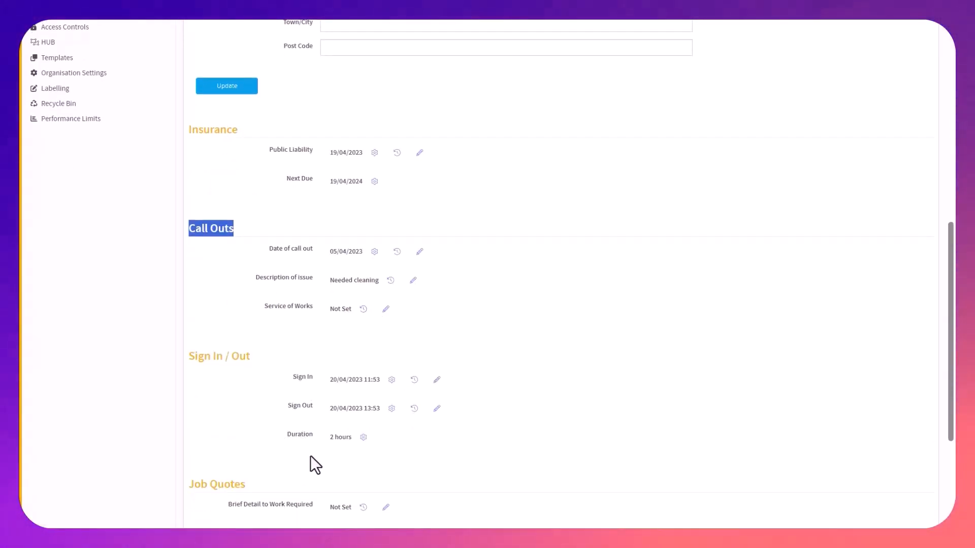
triple_click(233, 356)
scroll(372, 449, "down", 3)
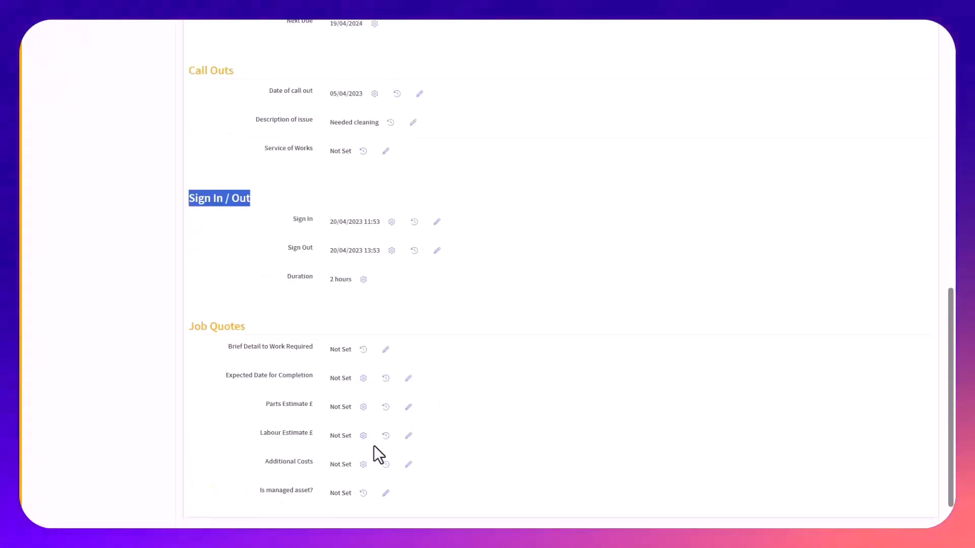
scroll(383, 437, "up", 8)
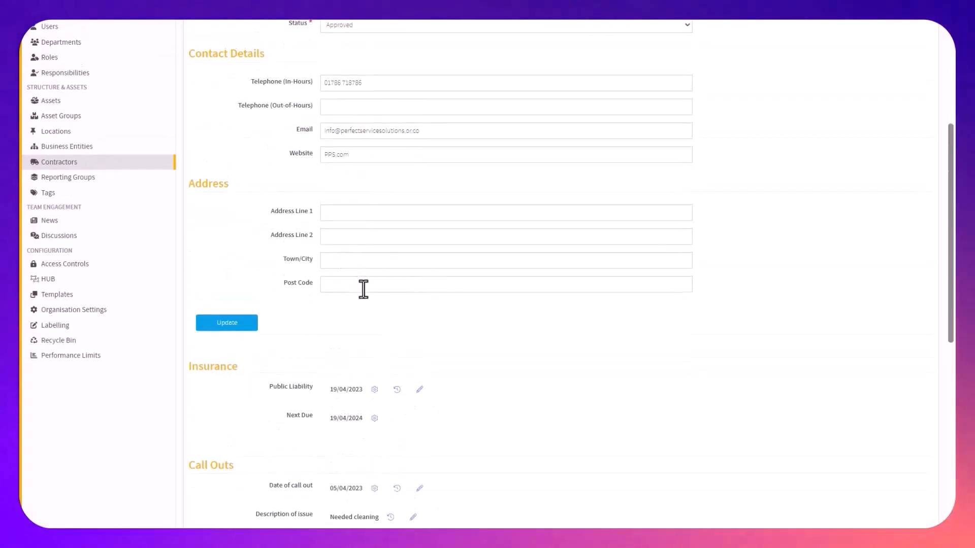
scroll(363, 289, "down", 8)
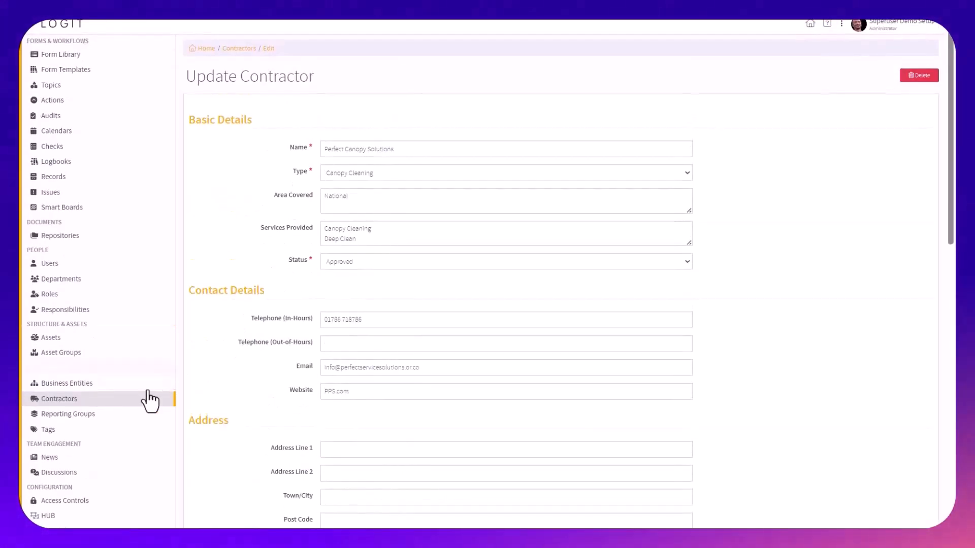
Add a new contractor type named Mechanic in the Contractors configuration
left_click(150, 400)
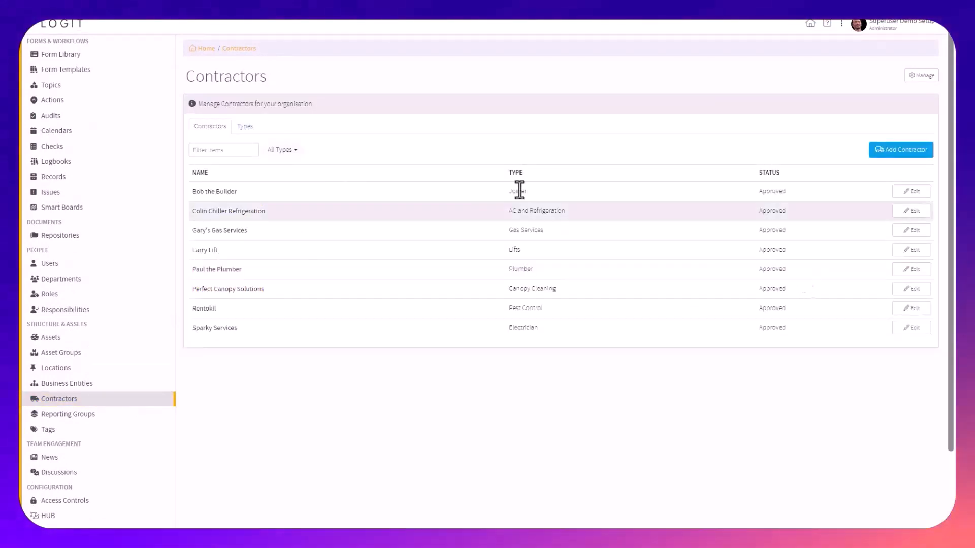
left_click(249, 128)
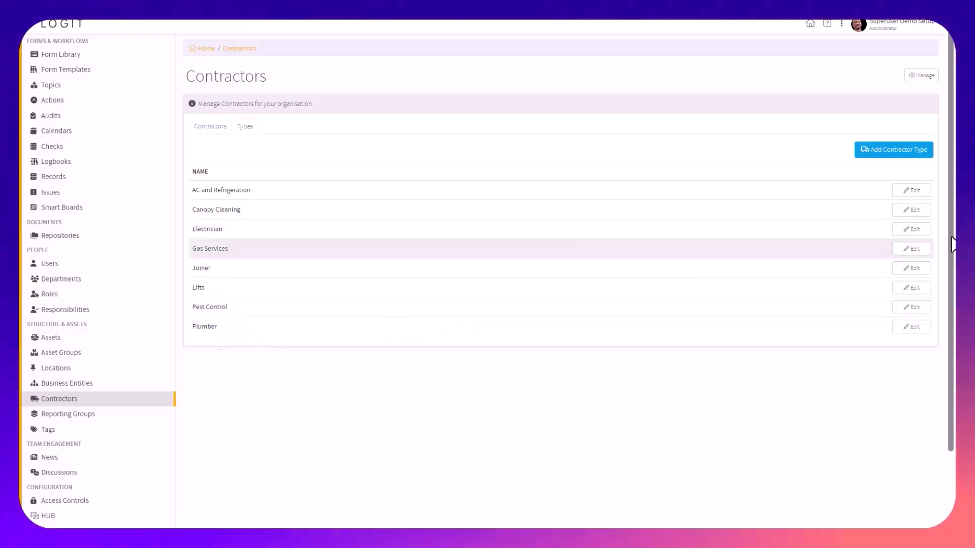
left_click(895, 152)
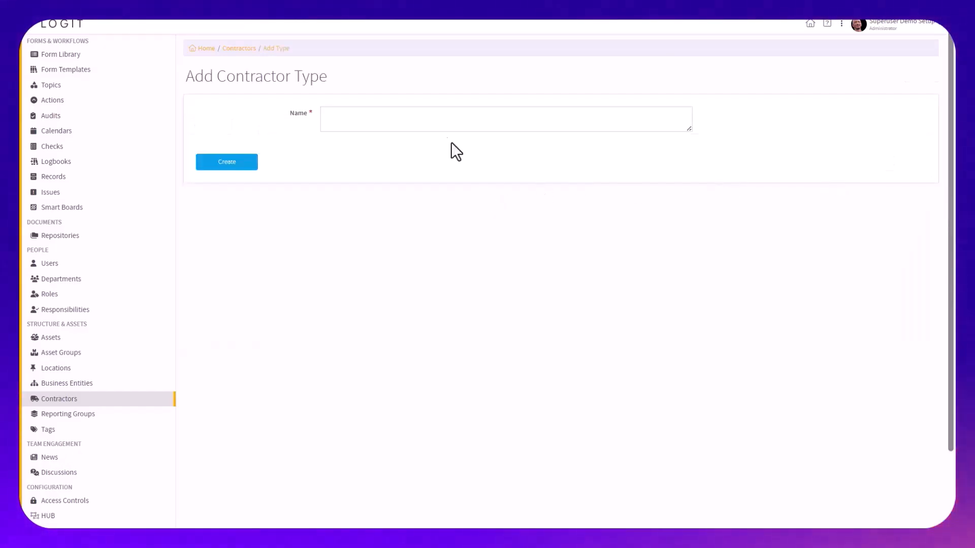
left_click(431, 121)
type("Mechanic")
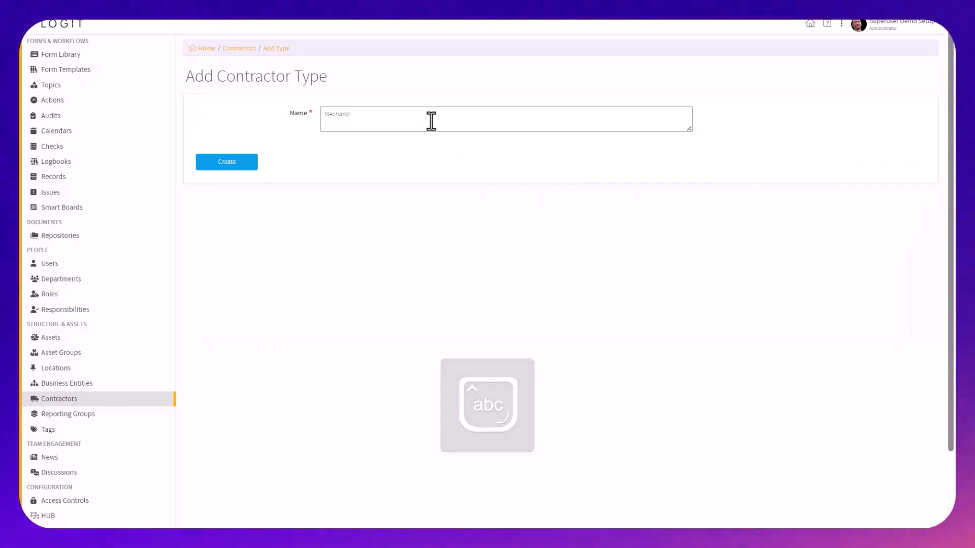
left_click(250, 162)
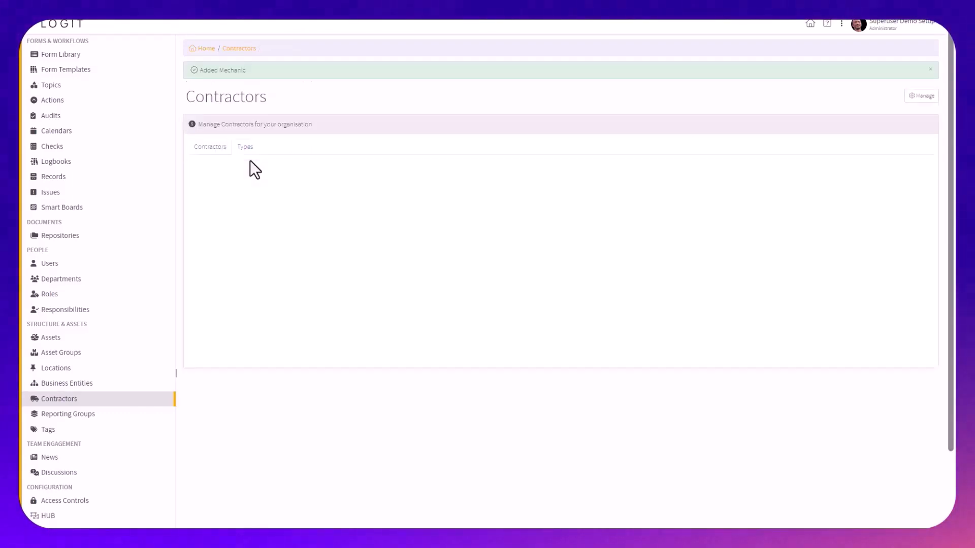
Start a new contractor record from the contractors list and set its type to Electrician
left_click(210, 152)
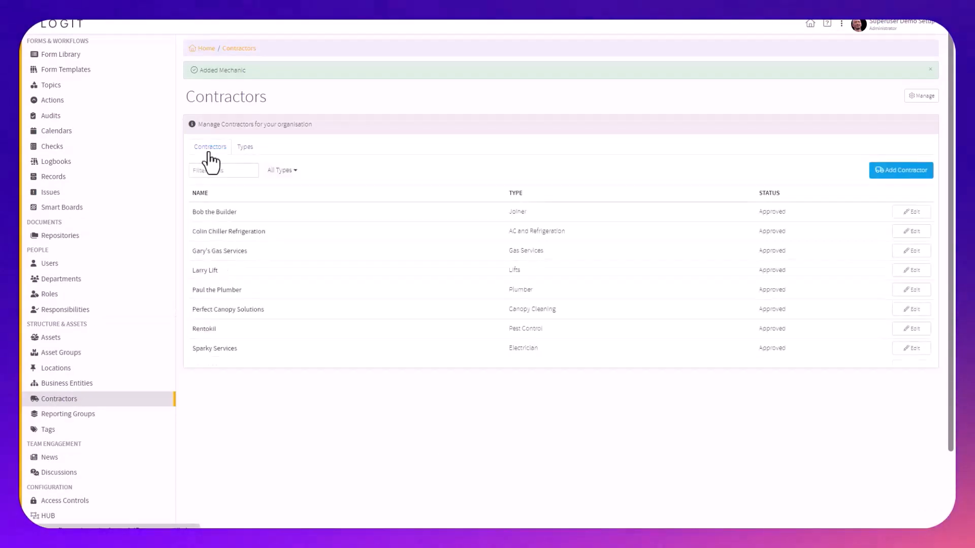
left_click(912, 178)
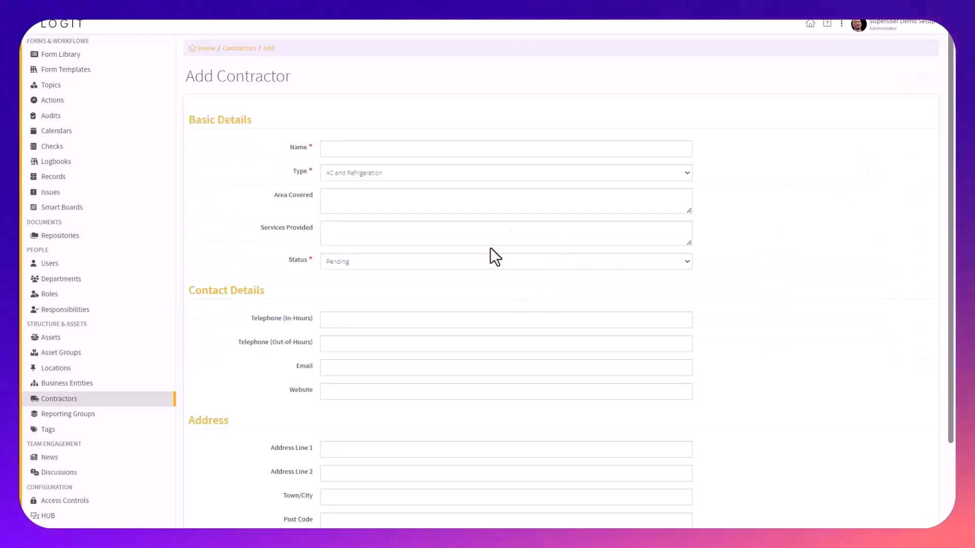
left_click(339, 177)
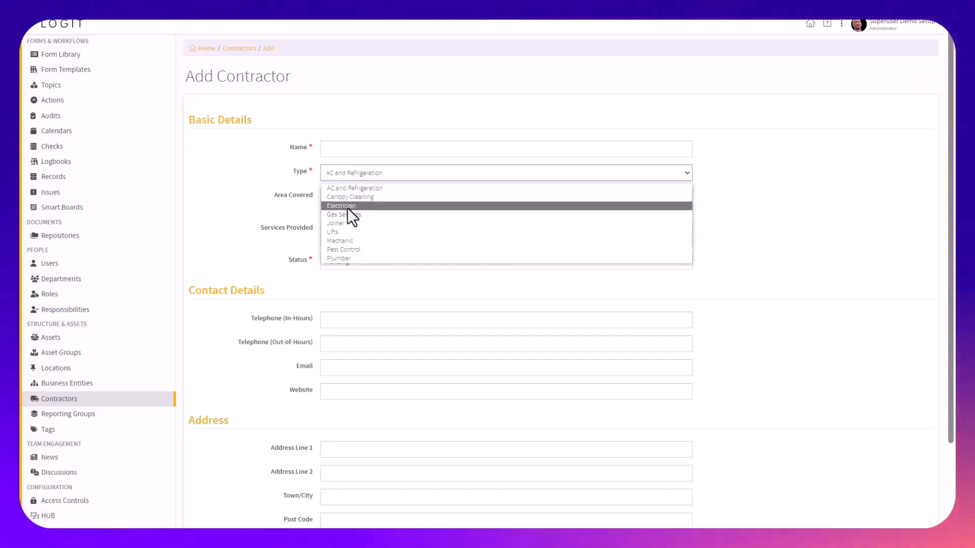
left_click(351, 258)
left_click(382, 151)
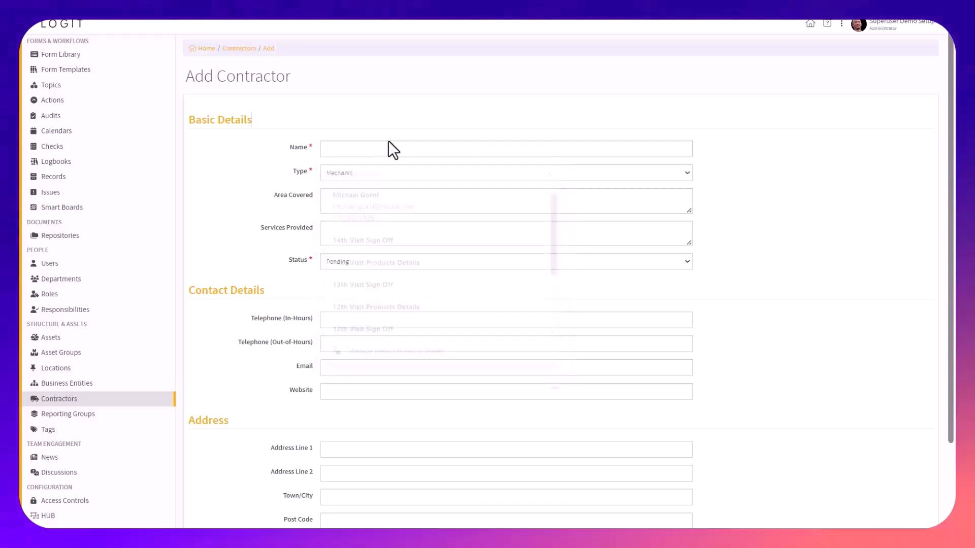
left_click(371, 172)
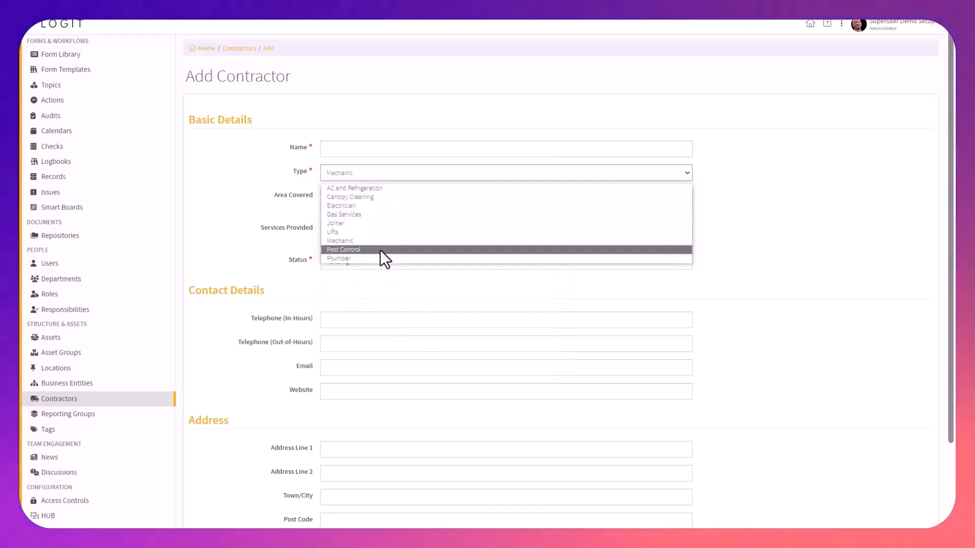
left_click(382, 206)
Name the new contractor Michael Sparky Services
left_click(371, 149)
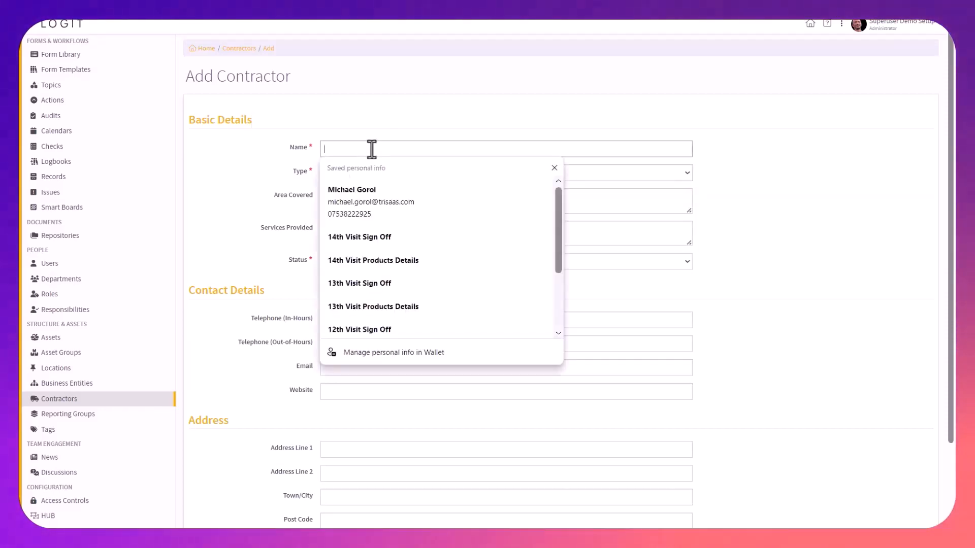
key("Caps_Lock")
type("Michael S")
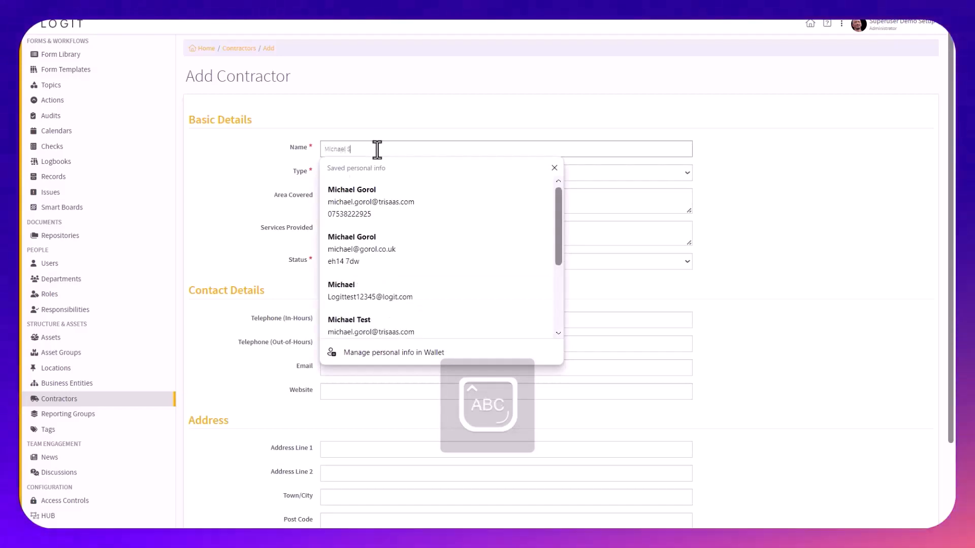
key("Caps_Lock")
type("Sparky Services")
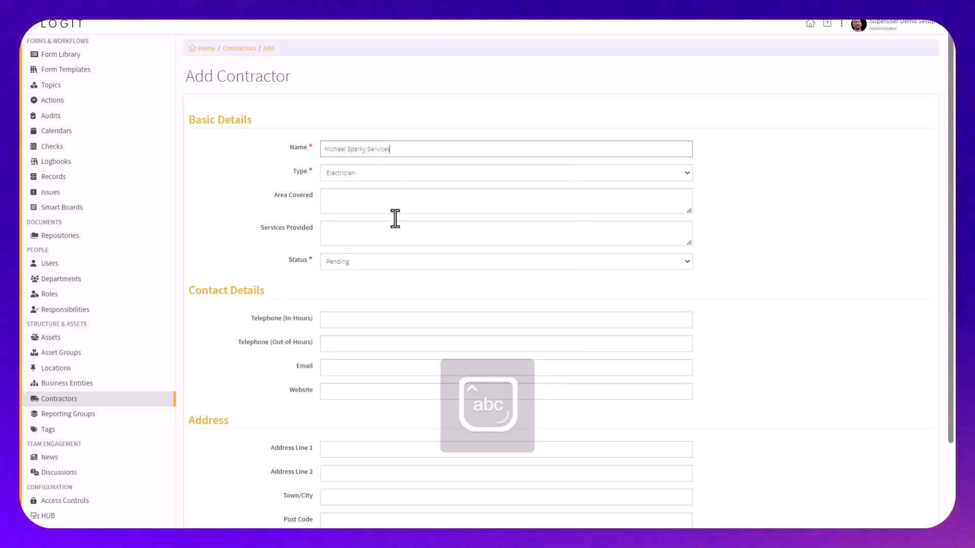
Set the area covered to Edinbugh, the services provided to sparky and the status to Approved
left_click(381, 199)
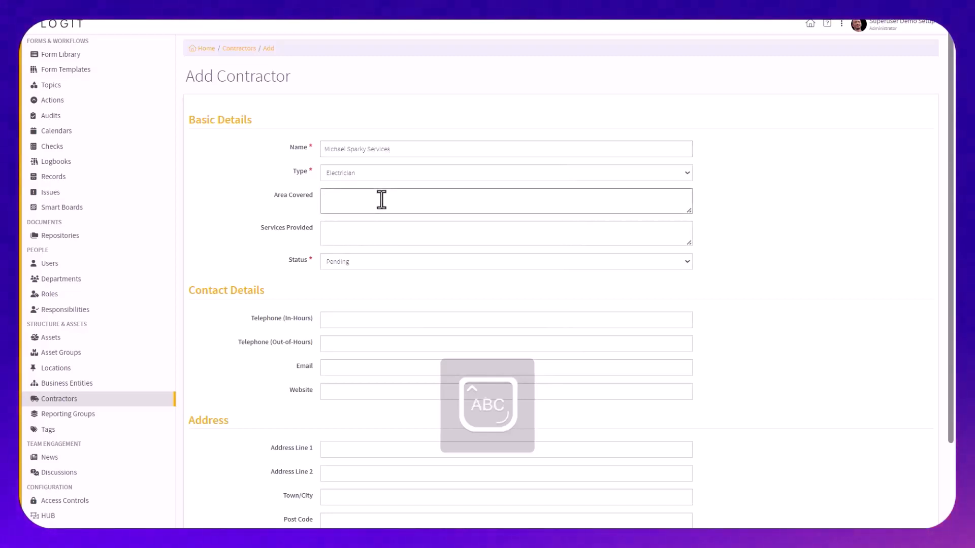
type("Edinbugh")
left_click(357, 227)
type("sparky")
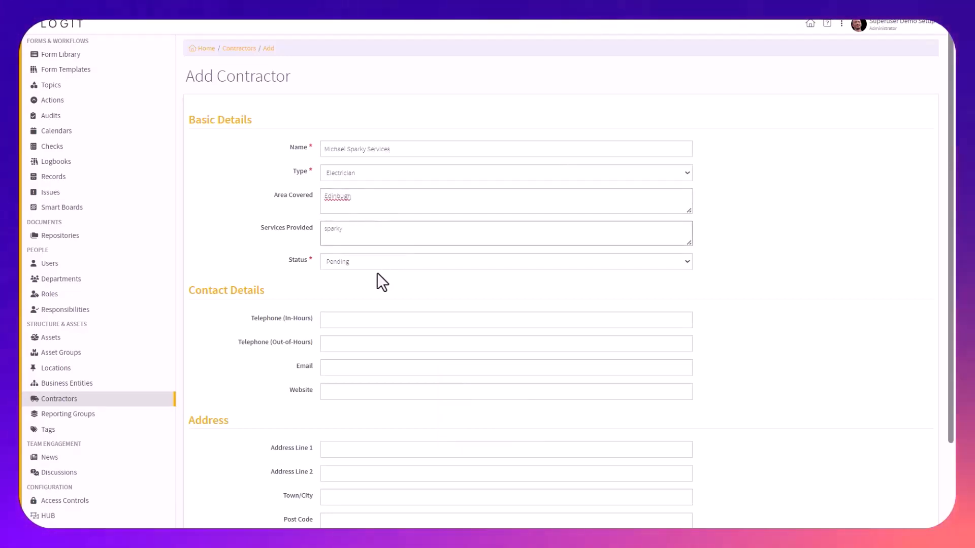
left_click(367, 263)
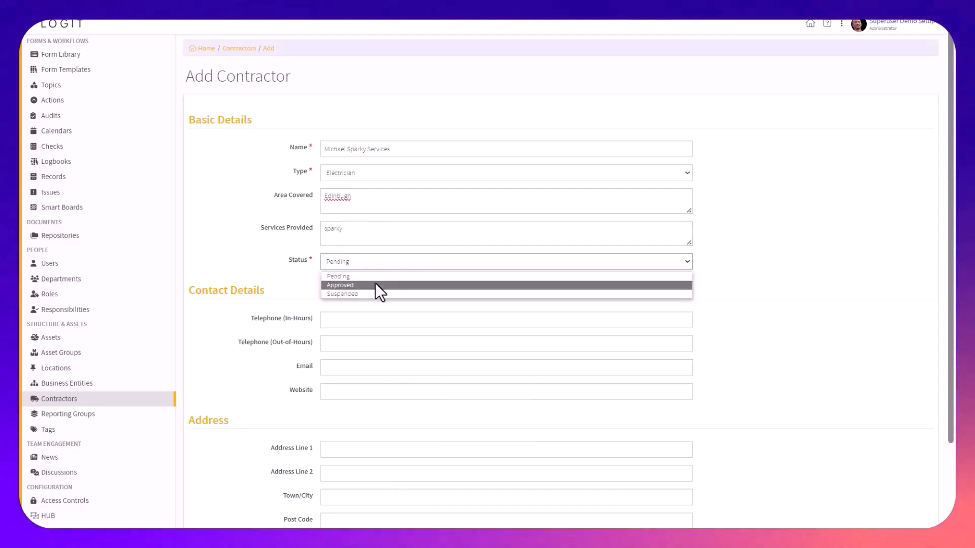
left_click(376, 286)
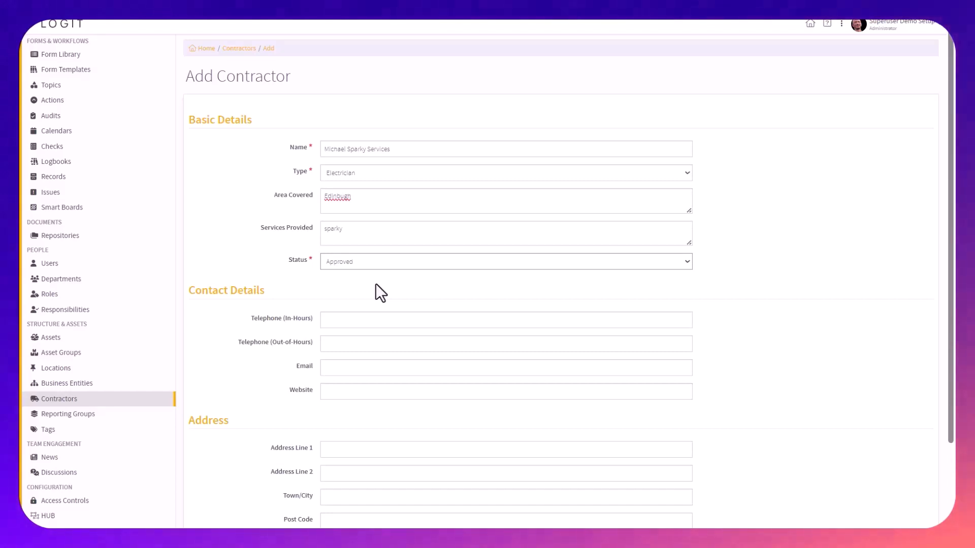
Fill in the contractor's email address in the contact details
scroll(360, 312, "down", 2)
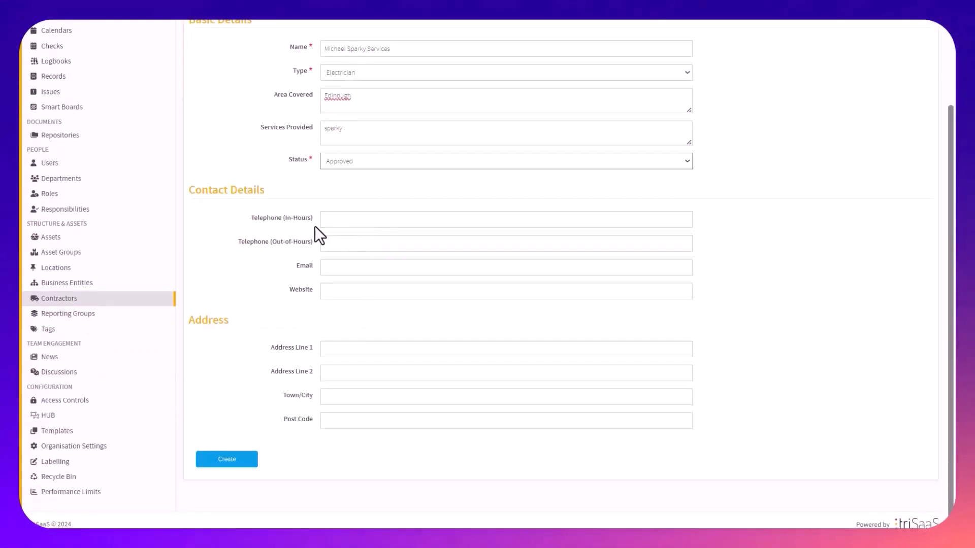
triple_click(284, 217)
left_click(333, 267)
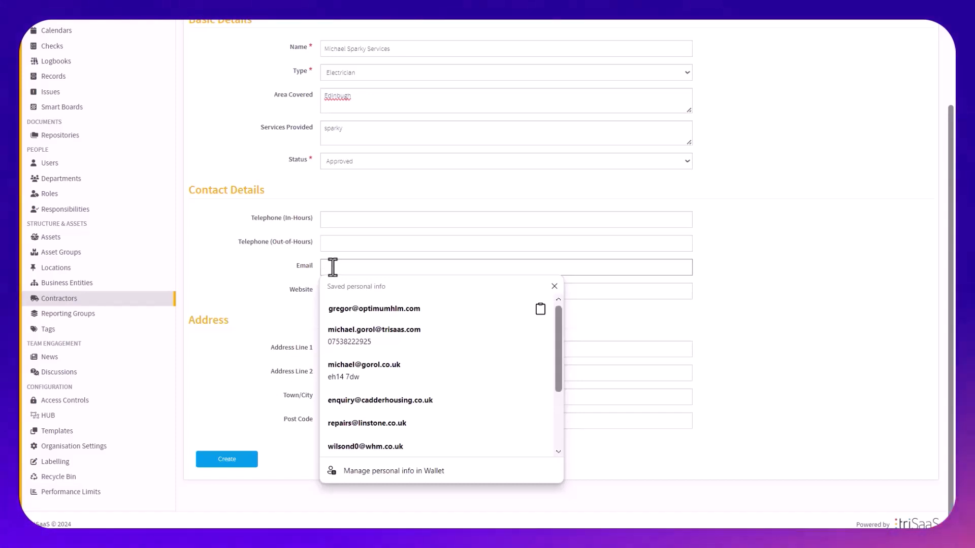
left_click(329, 270)
left_click(366, 272)
double_click(312, 272)
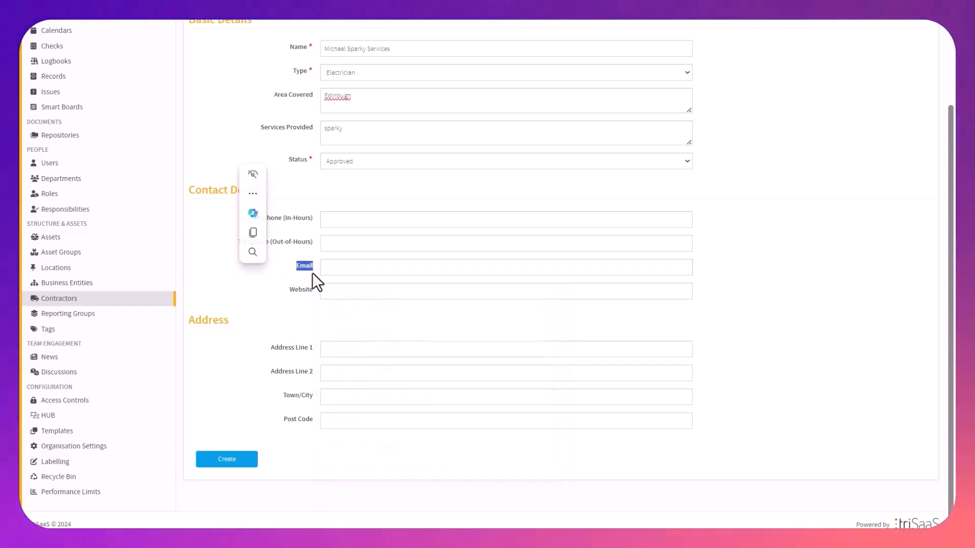
left_click(303, 270)
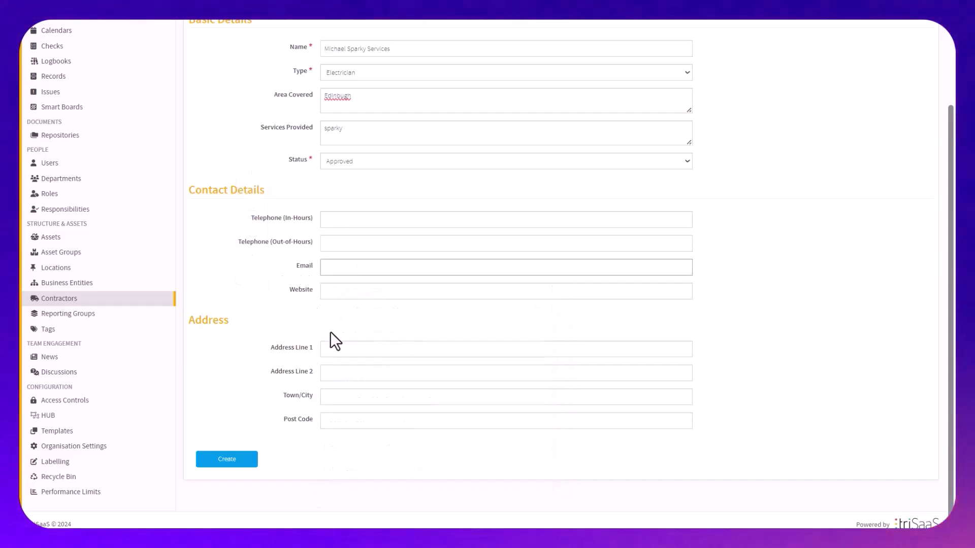
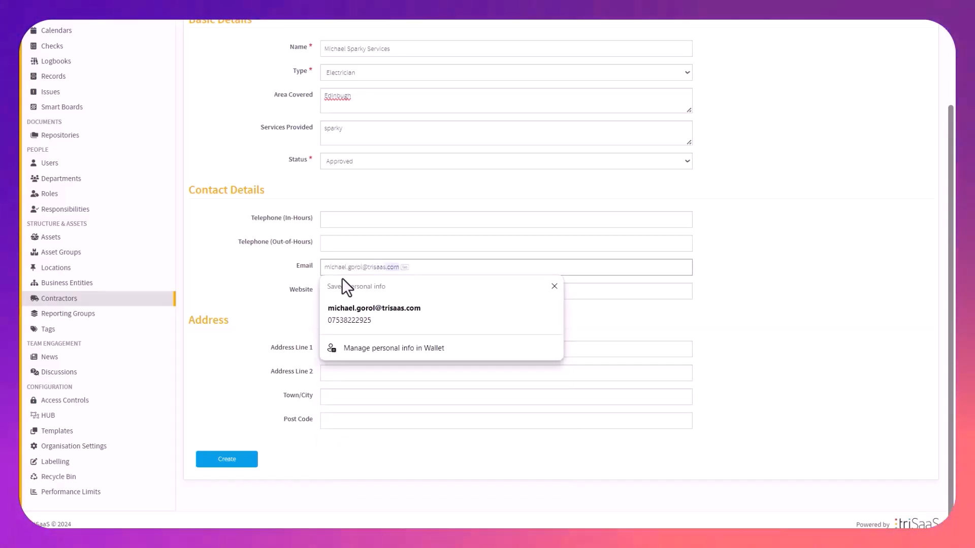
left_click(510, 310)
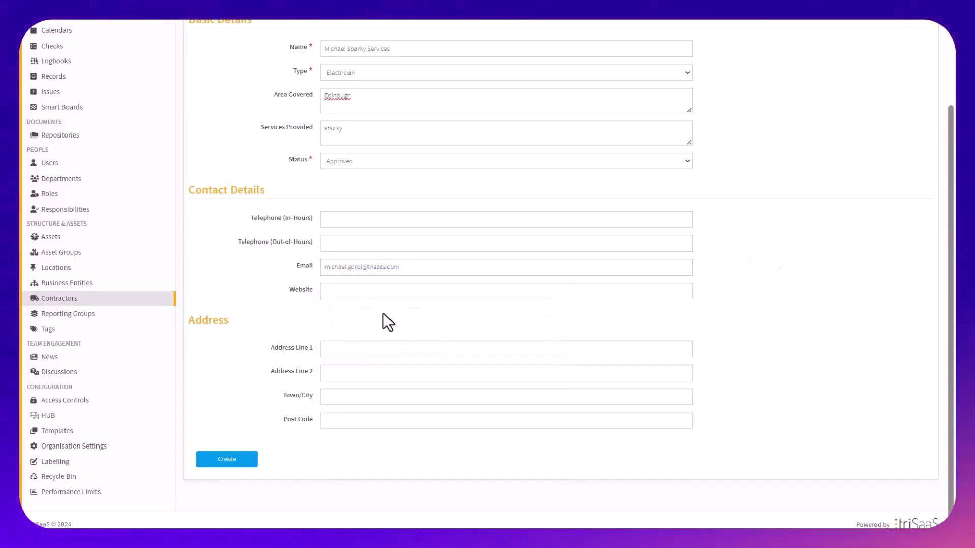
Fill in the contractor's in-hours telephone number and create the contractor
triple_click(281, 219)
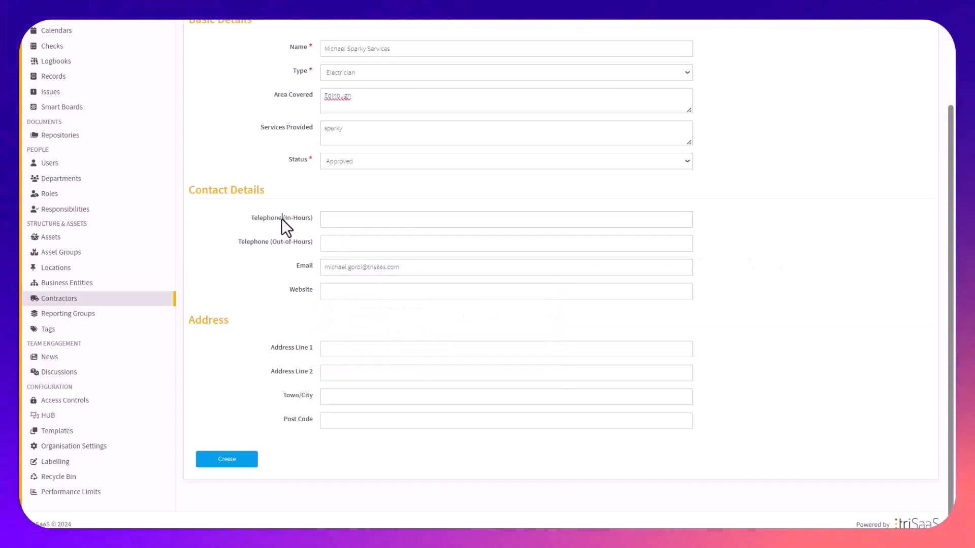
left_click(331, 218)
type("01241")
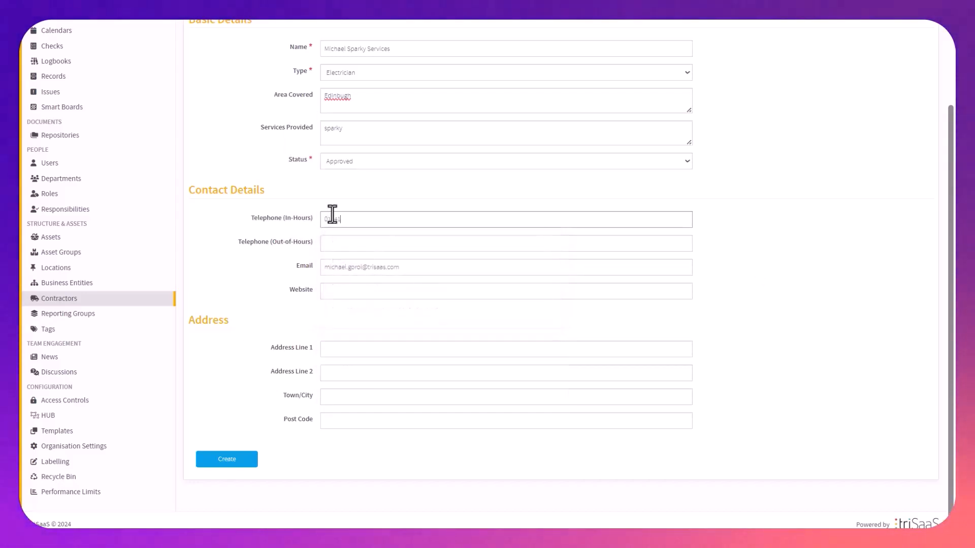
left_click(340, 292)
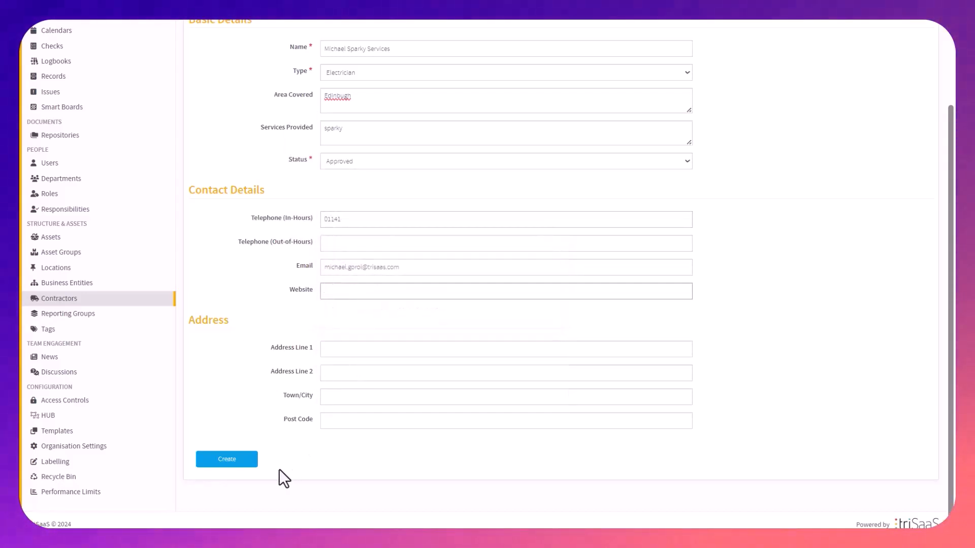
scroll(369, 261, "up", 2)
scroll(376, 276, "down", 2)
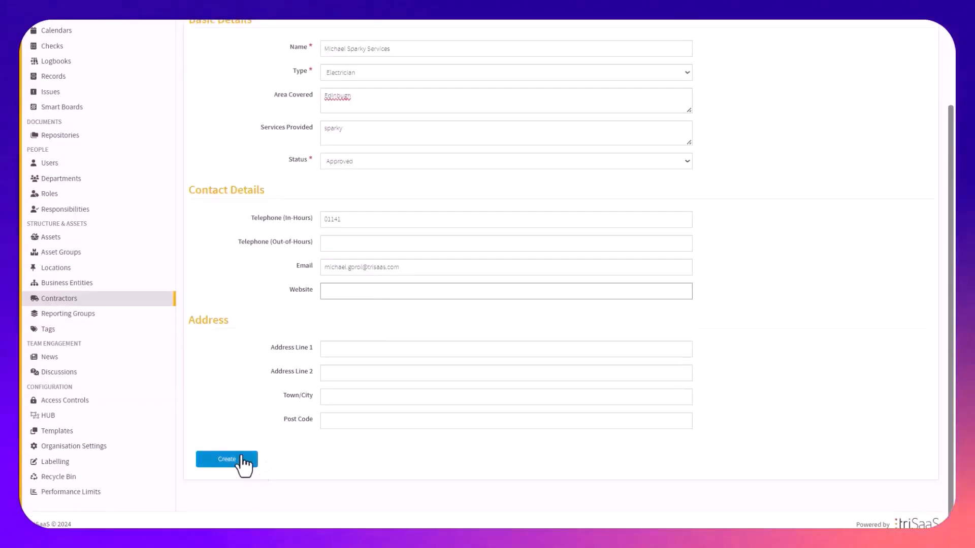
left_click(241, 459)
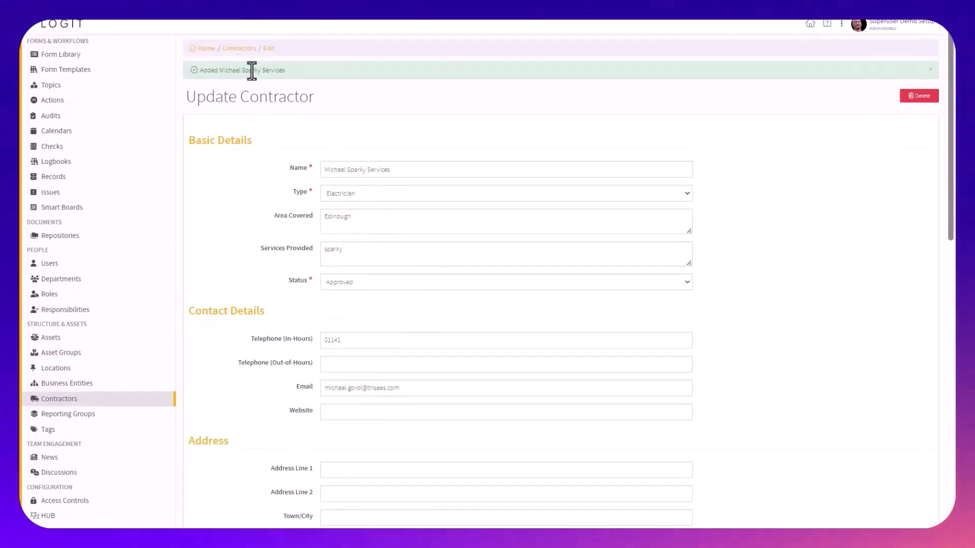
Return to the contractors list and locate the newly added Michael Sparky Services entry
left_click(97, 400)
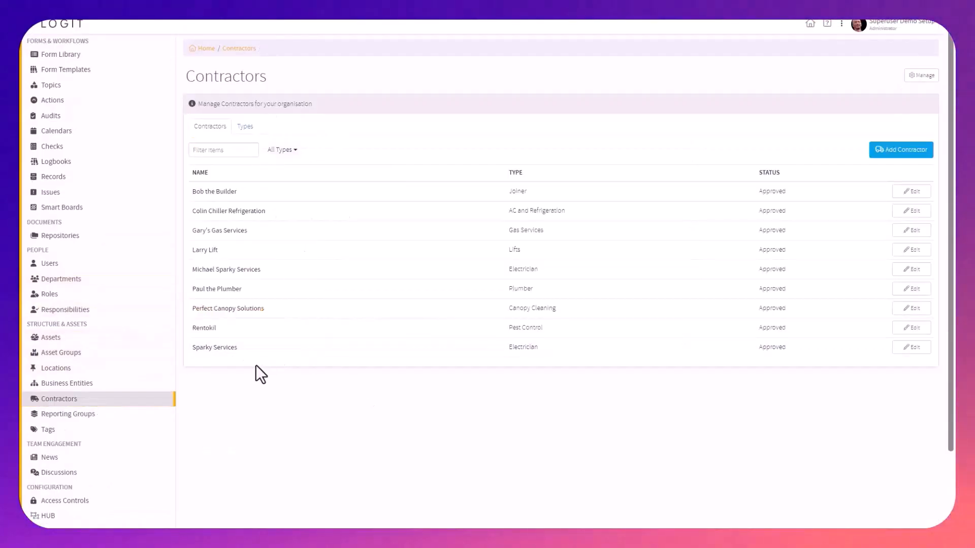
triple_click(235, 350)
left_click(315, 473)
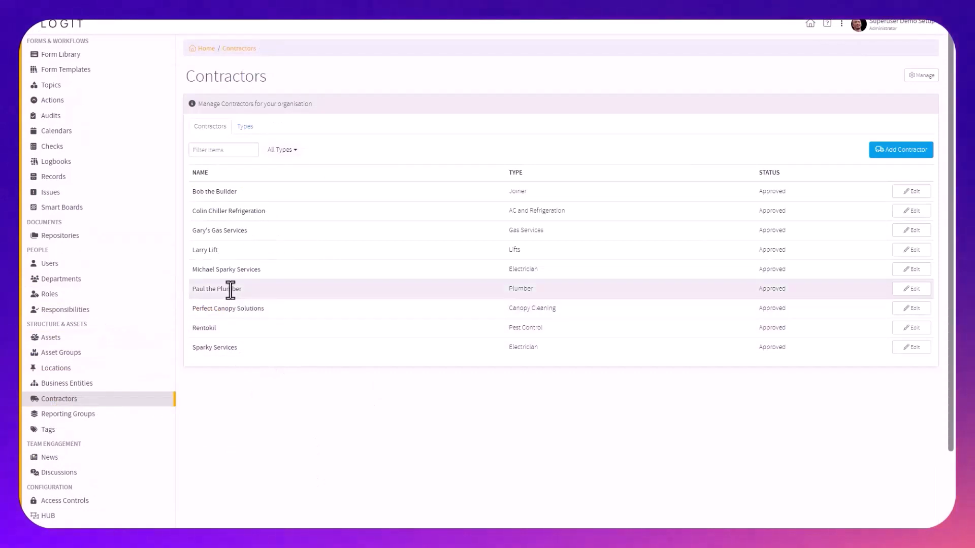
triple_click(230, 270)
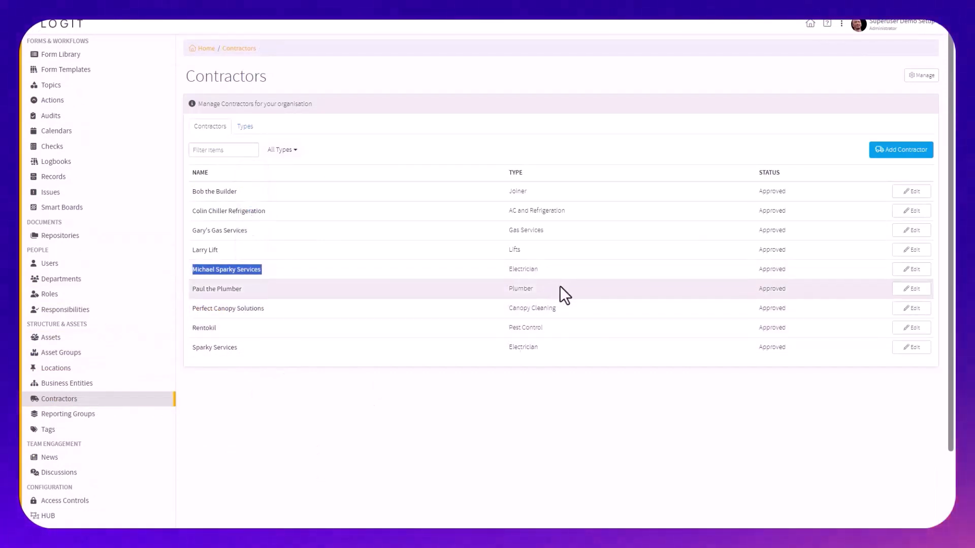
Open the contractor properties management page and examine the Insurance, Call Outs, Sign In / Out and Job Quotes sections
left_click(936, 77)
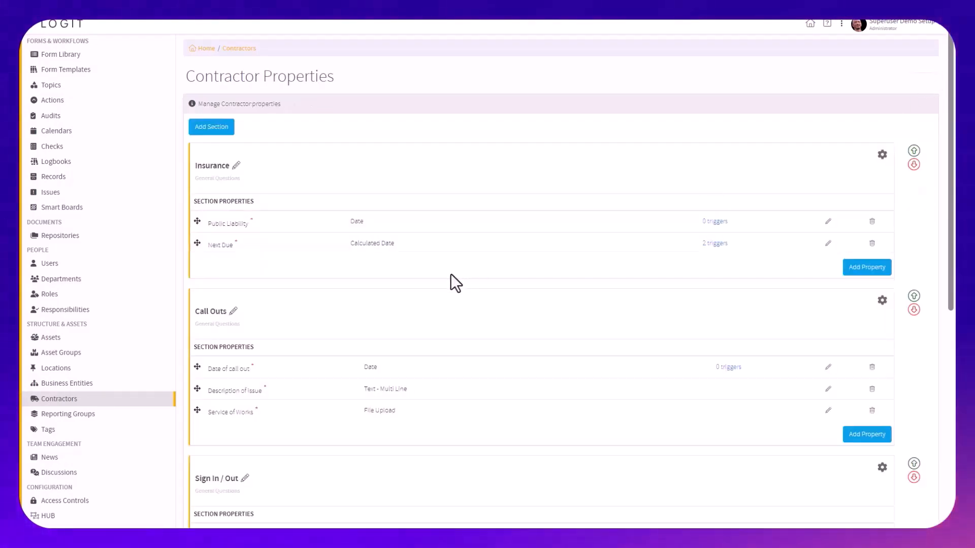
scroll(369, 270, "down", 2)
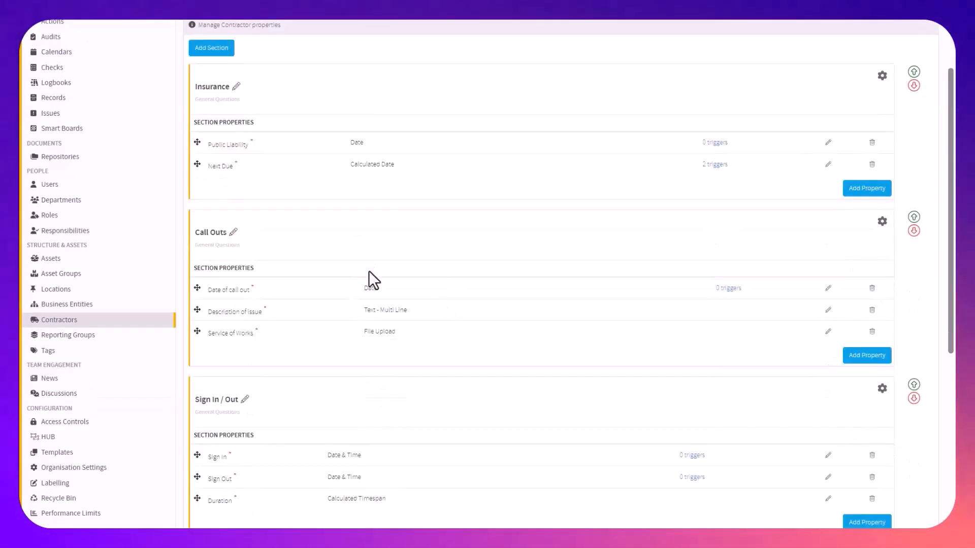
scroll(377, 285, "up", 2)
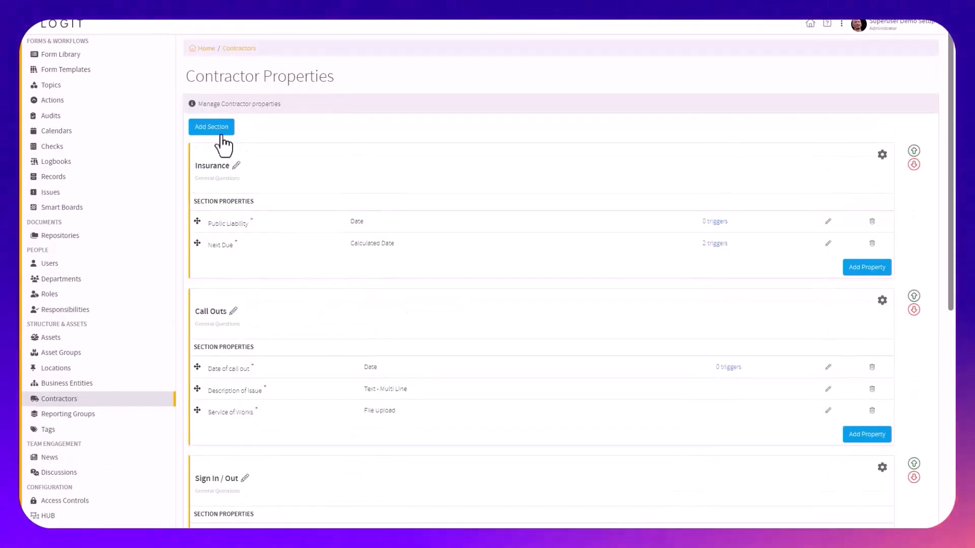
left_click(76, 402)
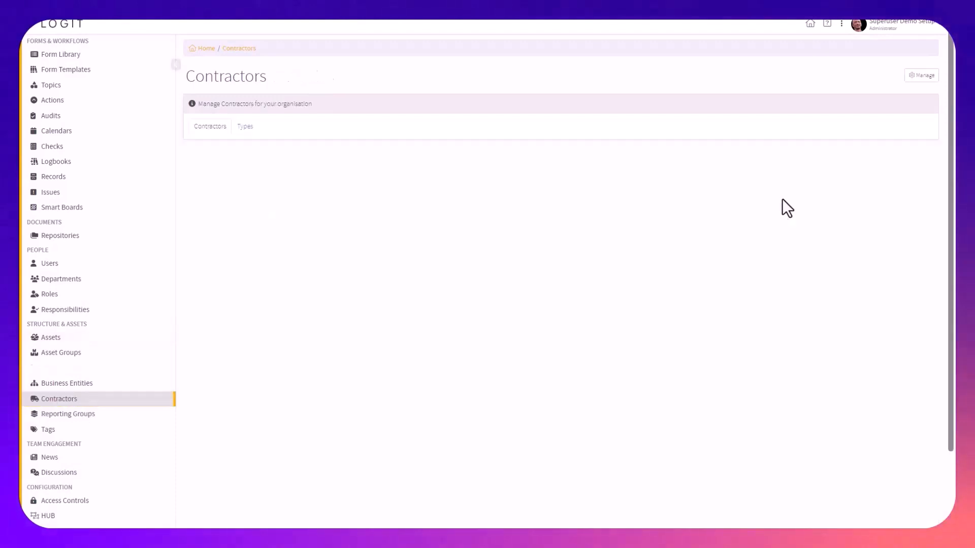
left_click(927, 76)
scroll(303, 198, "down", 6)
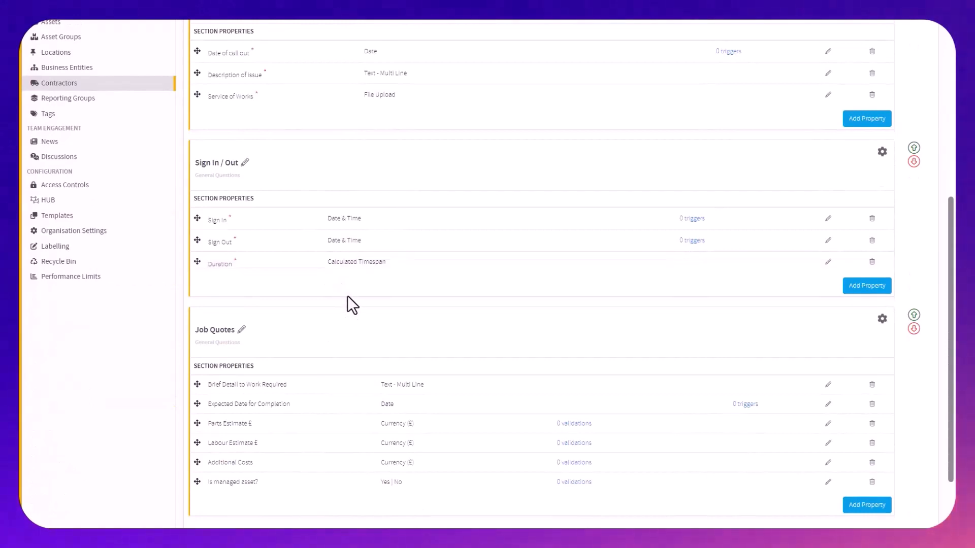
scroll(370, 284, "up", 5)
scroll(325, 213, "up", 1)
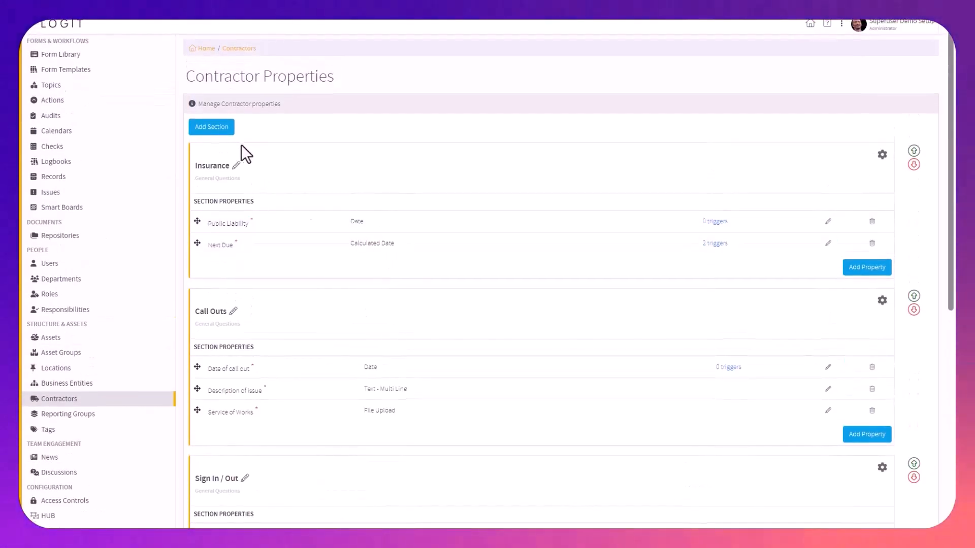
Create a General Questions section named Public Liability in the contractor properties
left_click(219, 134)
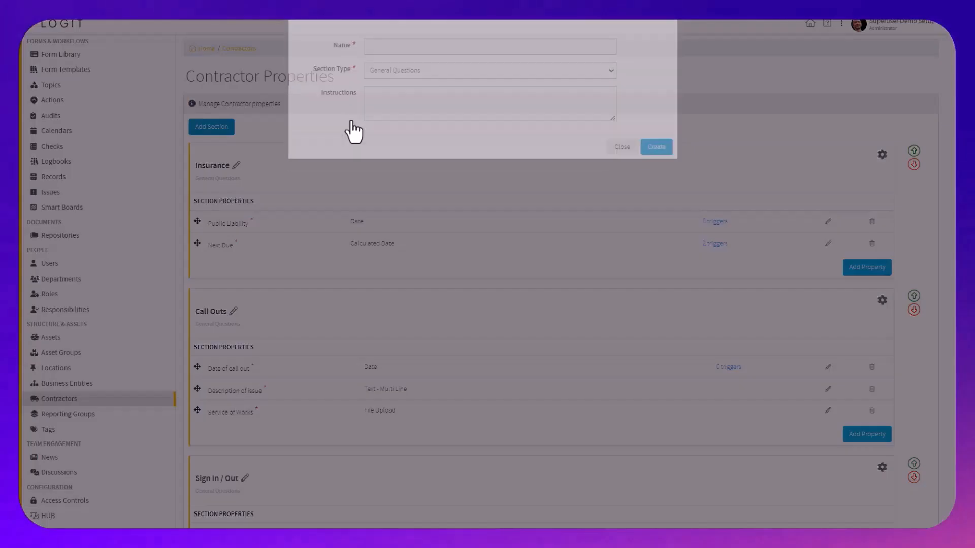
left_click(389, 62)
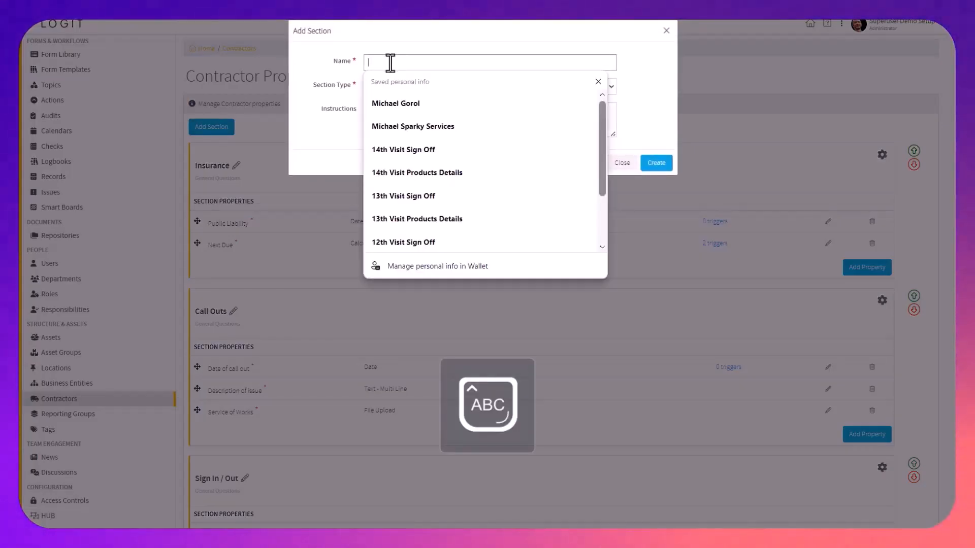
type("Public Liability")
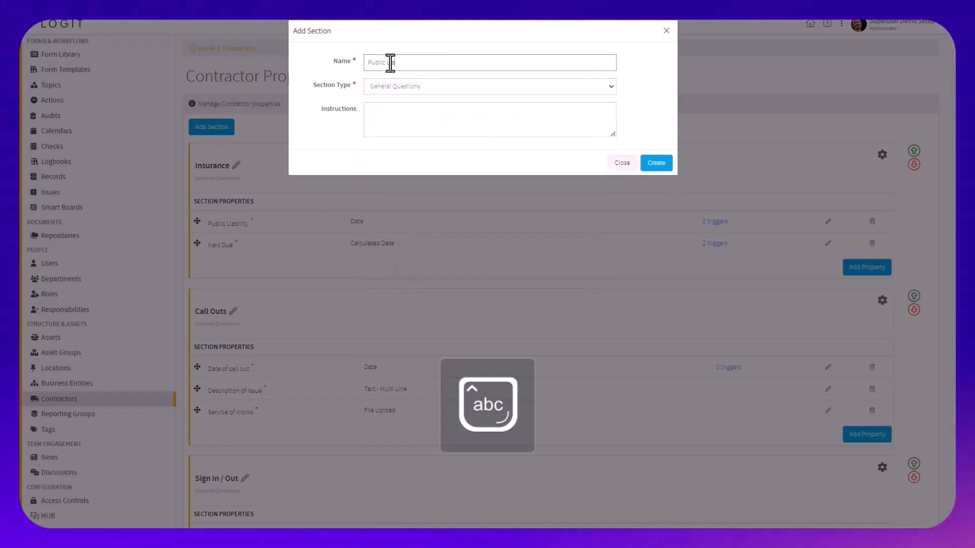
left_click(660, 166)
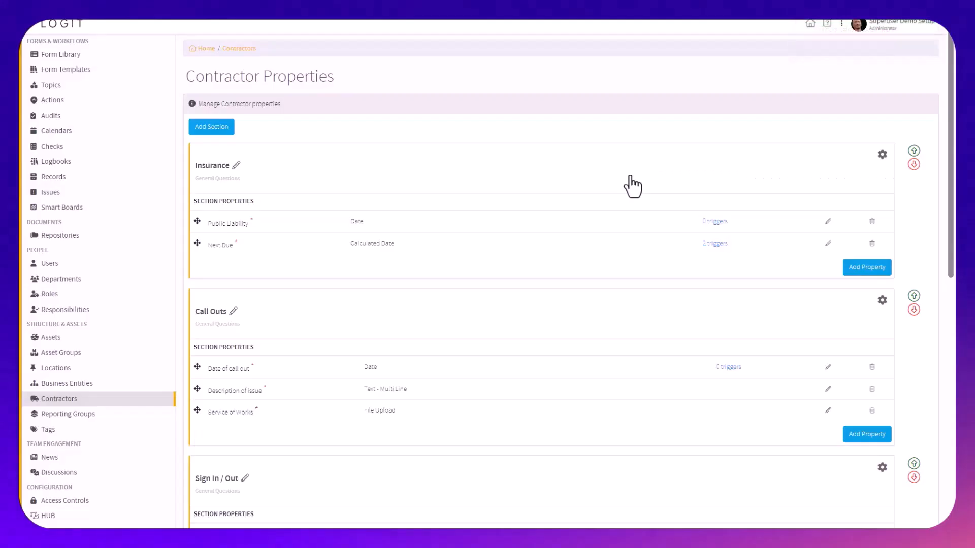
Add a mandatory Date property labelled Public Liability Inspection Date to the Public Liability section
scroll(629, 218, "down", 10)
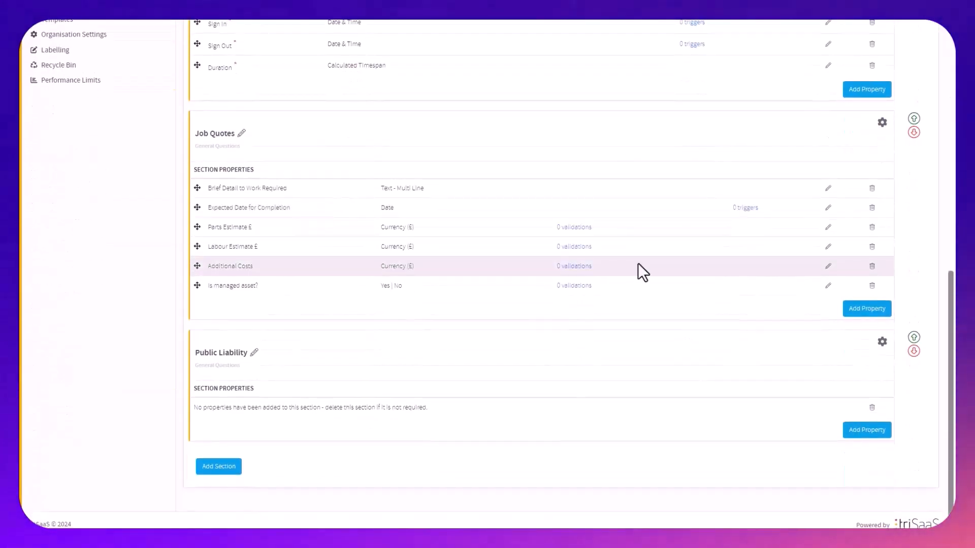
left_click(855, 429)
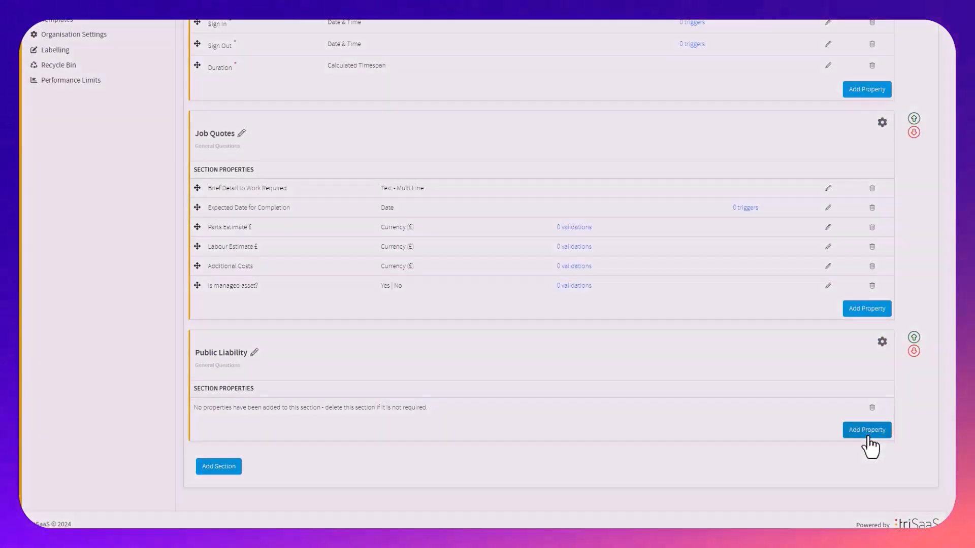
left_click(463, 63)
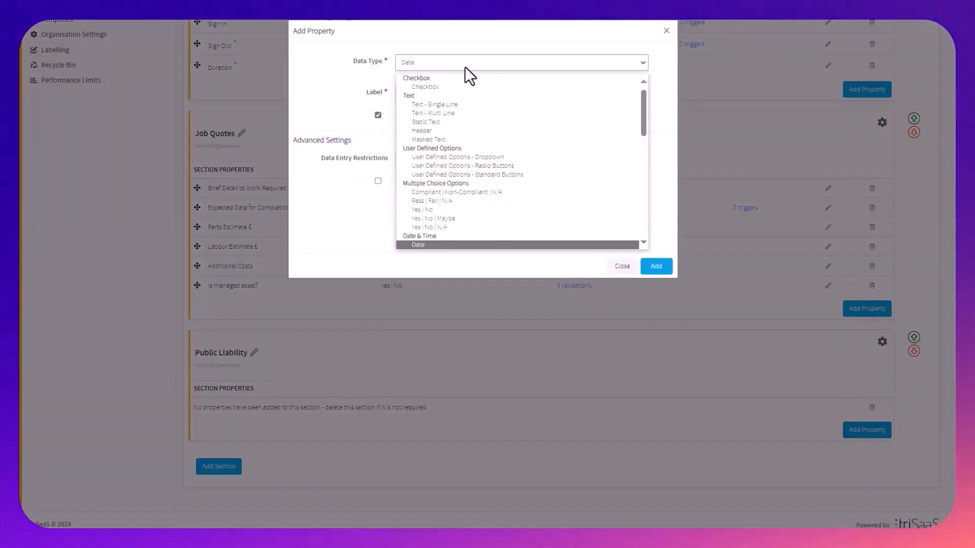
key("Return")
left_click(481, 93)
type("P")
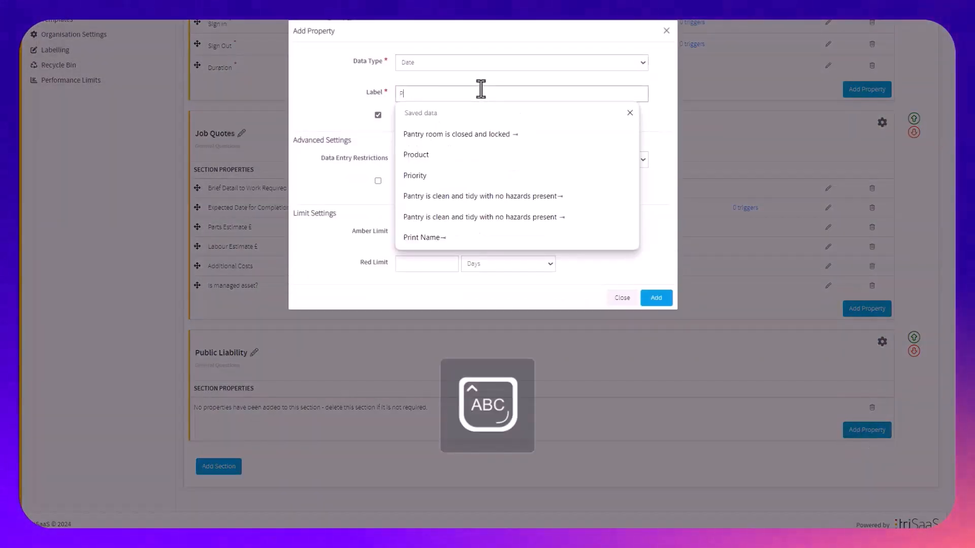
type("ublic L")
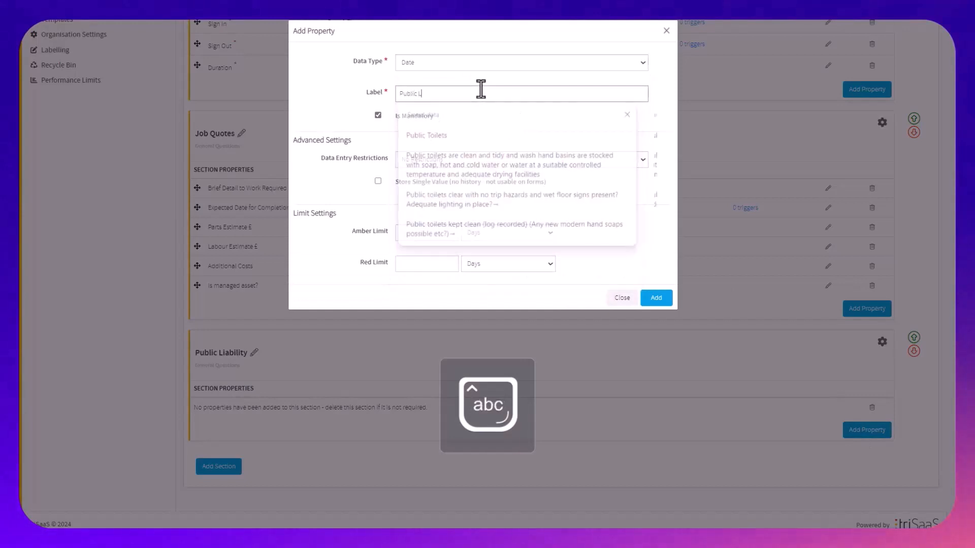
type("iability Inspe")
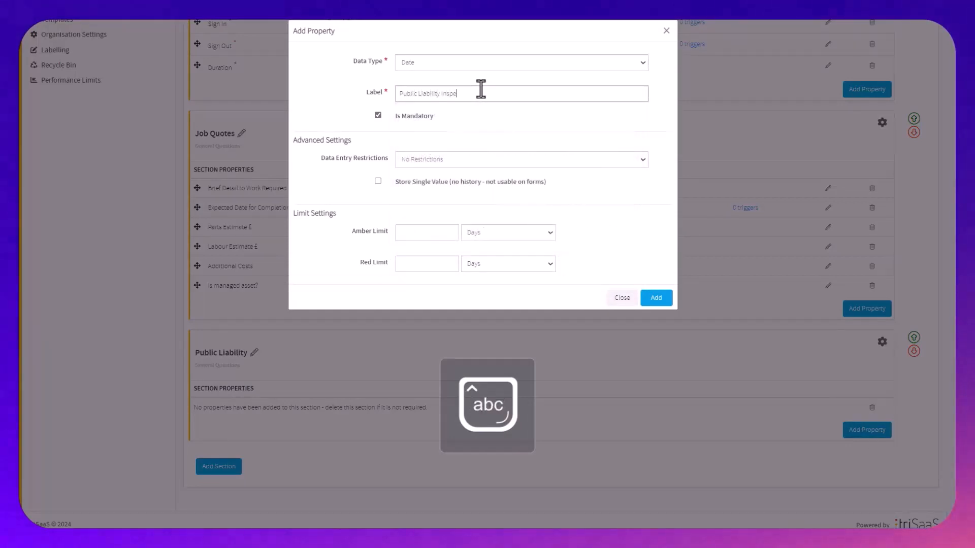
type("ction D")
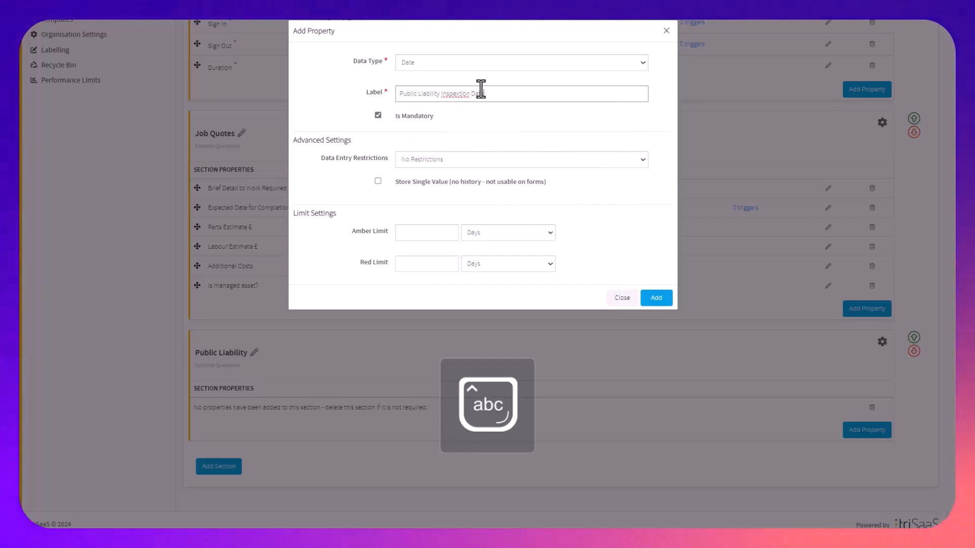
type("ate")
right_click(457, 94)
left_click(474, 102)
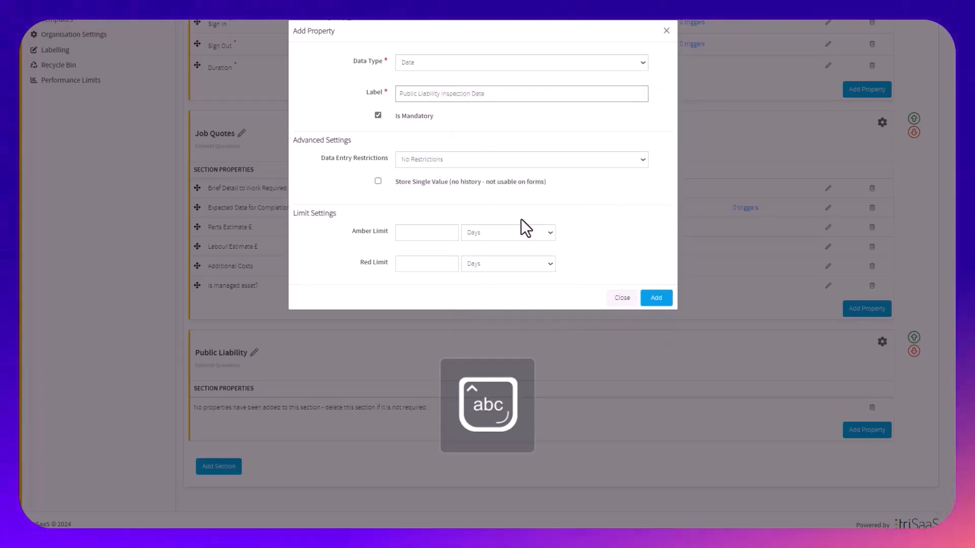
left_click(656, 297)
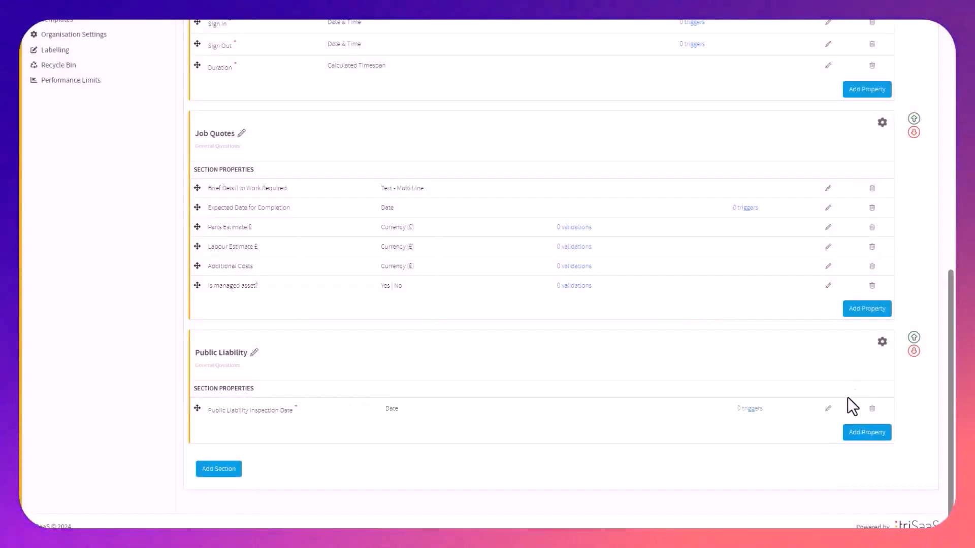
Start a second property in the Public Liability section with data type Calculated Date and label Next Due in
left_click(871, 438)
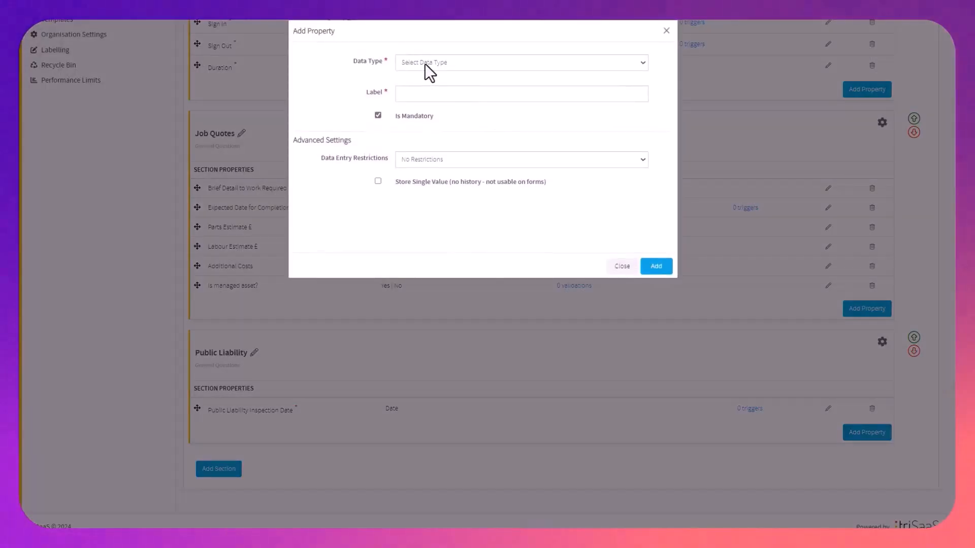
left_click(425, 63)
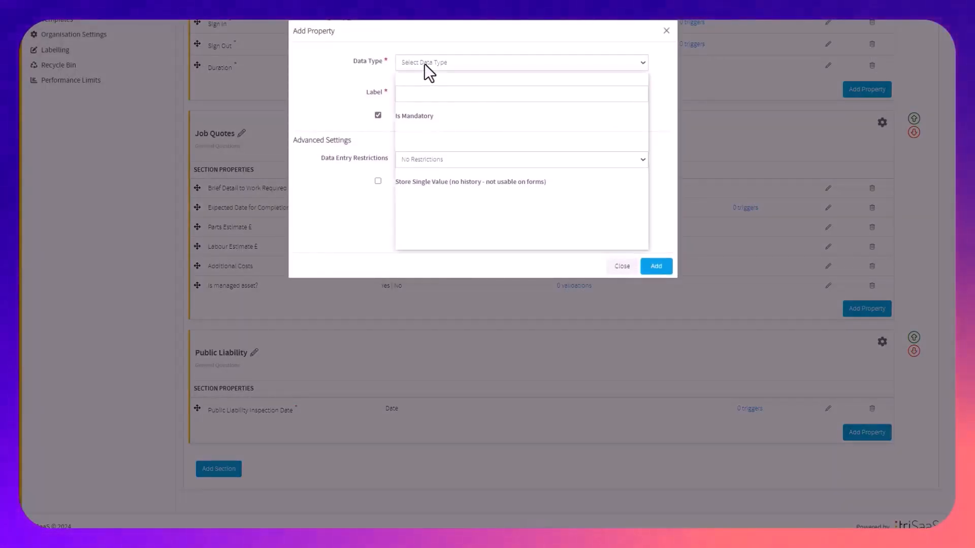
key("c")
key("Return")
left_click(433, 95)
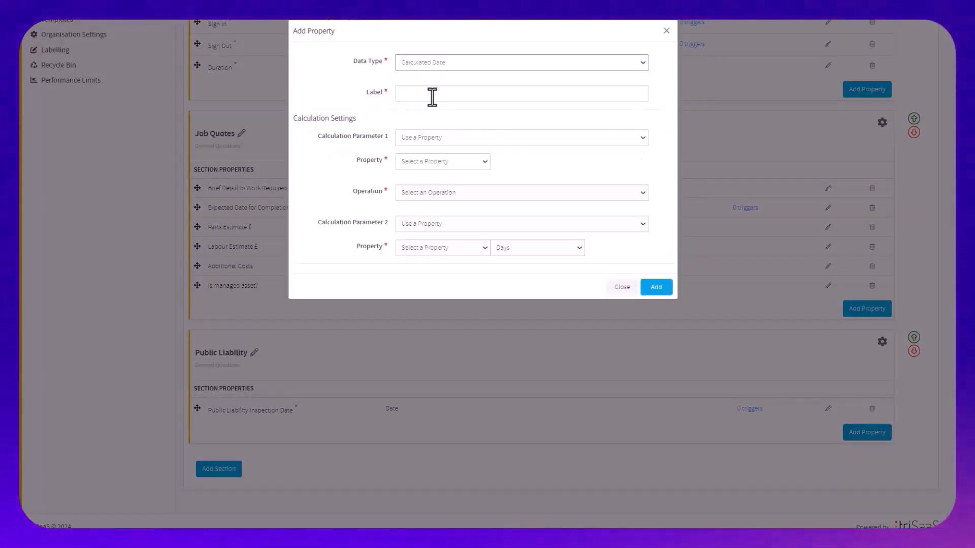
type("Next Due in")
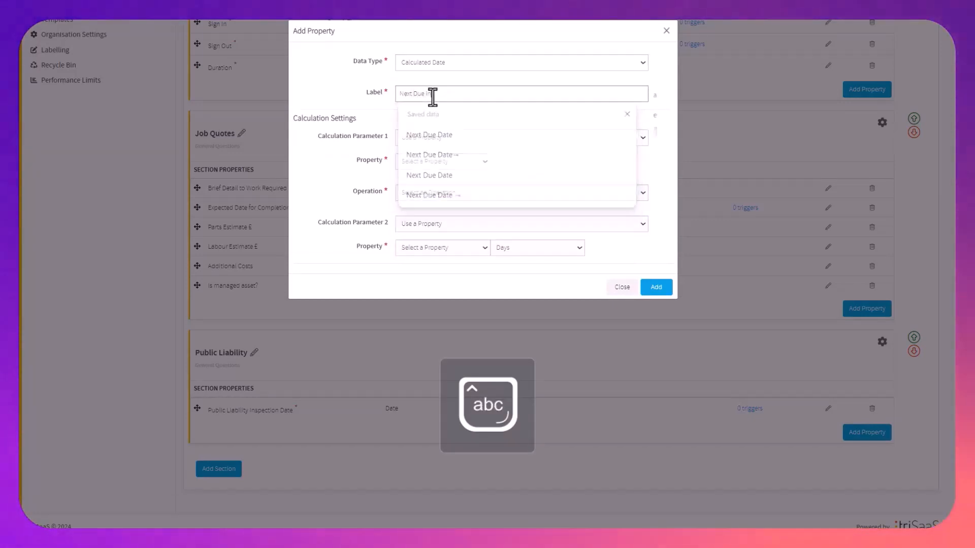
Base the calculation on the Public Liability Inspection Date property and choose the Add (+) operation
left_click(422, 138)
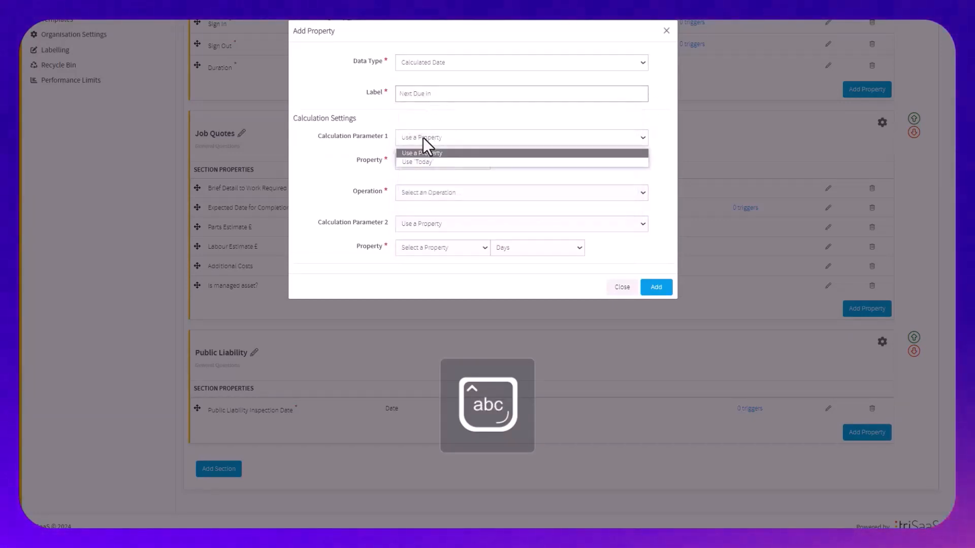
left_click(433, 157)
left_click(450, 161)
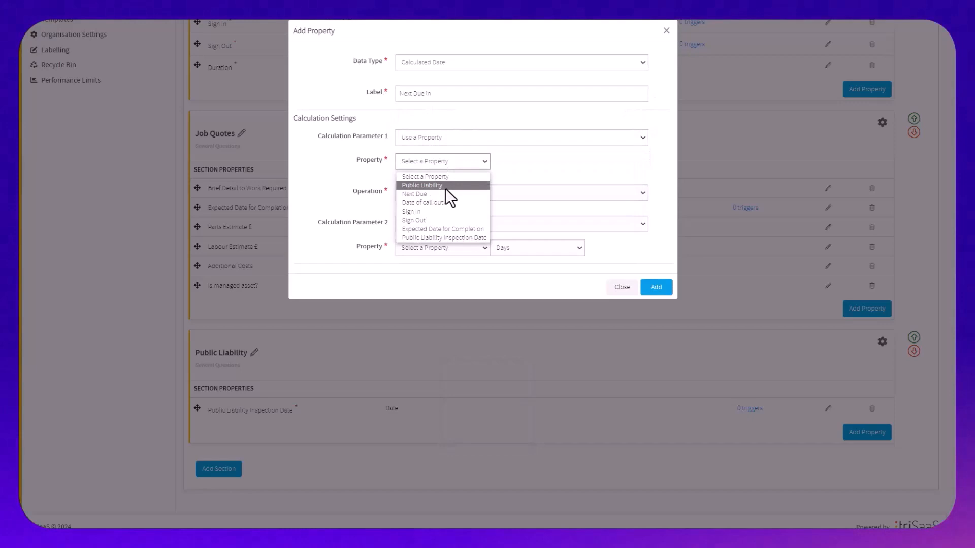
left_click(450, 237)
left_click(444, 199)
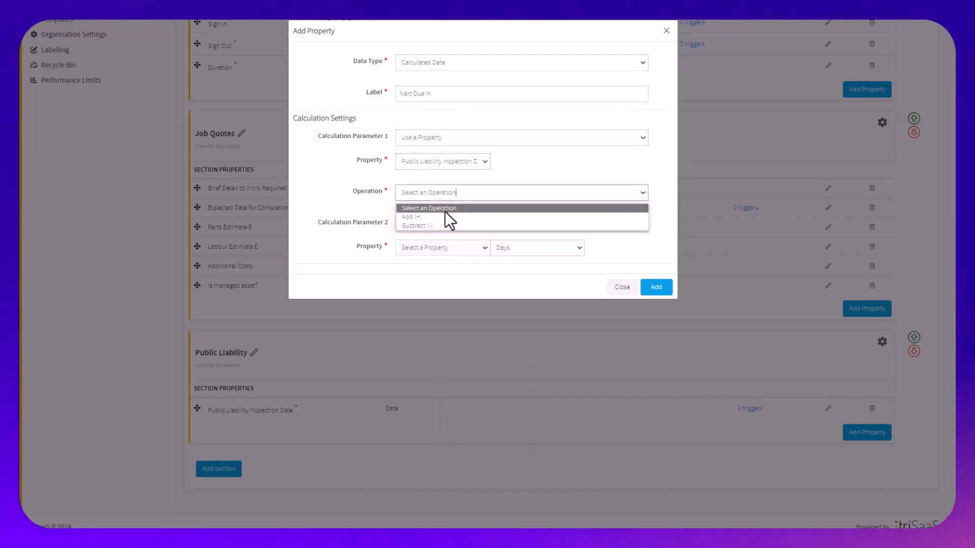
left_click(445, 211)
Set the second calculation parameter to a manual value of 12 months and add the calculated property
left_click(442, 224)
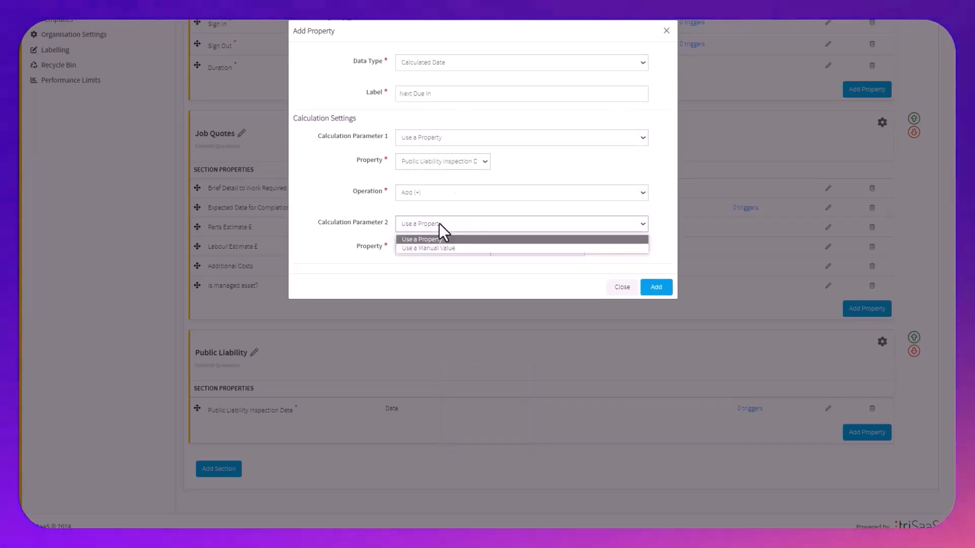
left_click(450, 248)
left_click(446, 249)
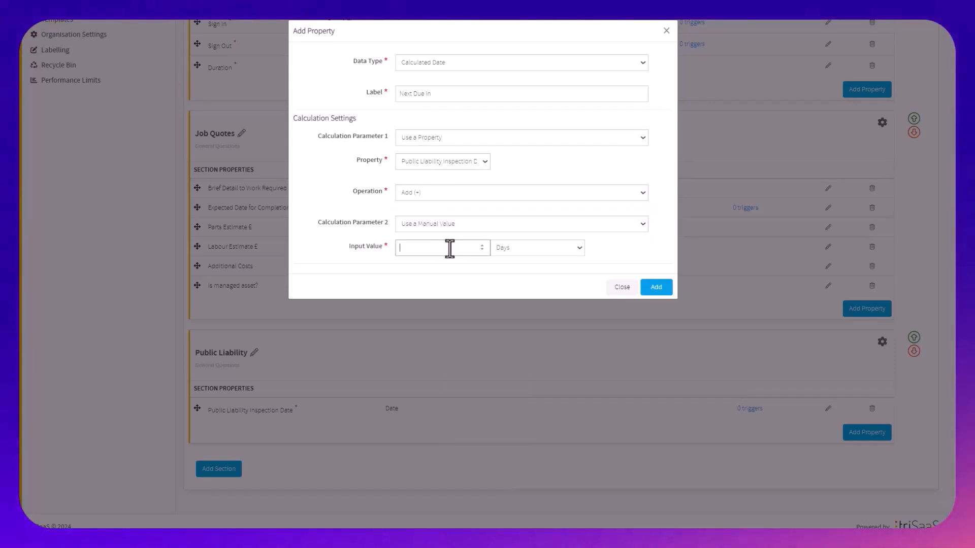
type("12")
left_click(495, 247)
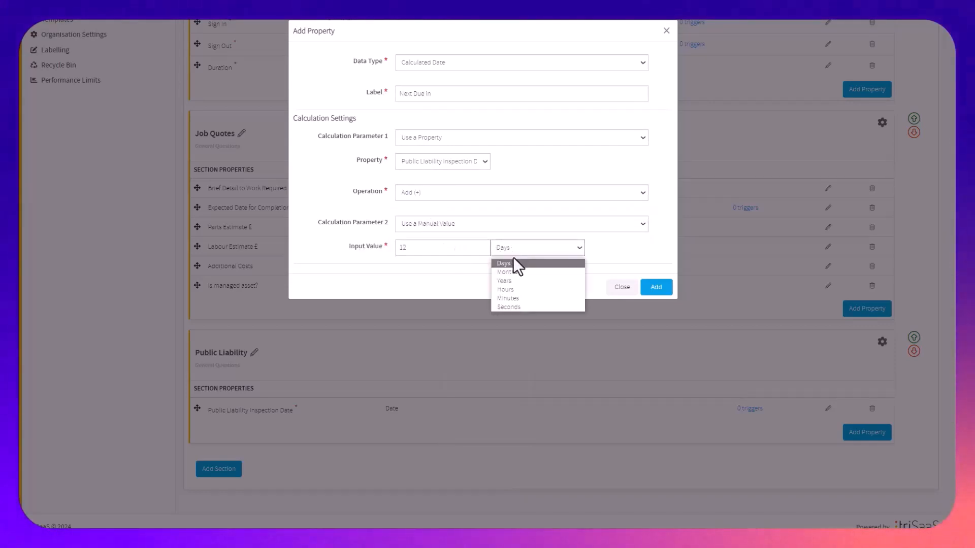
left_click(516, 274)
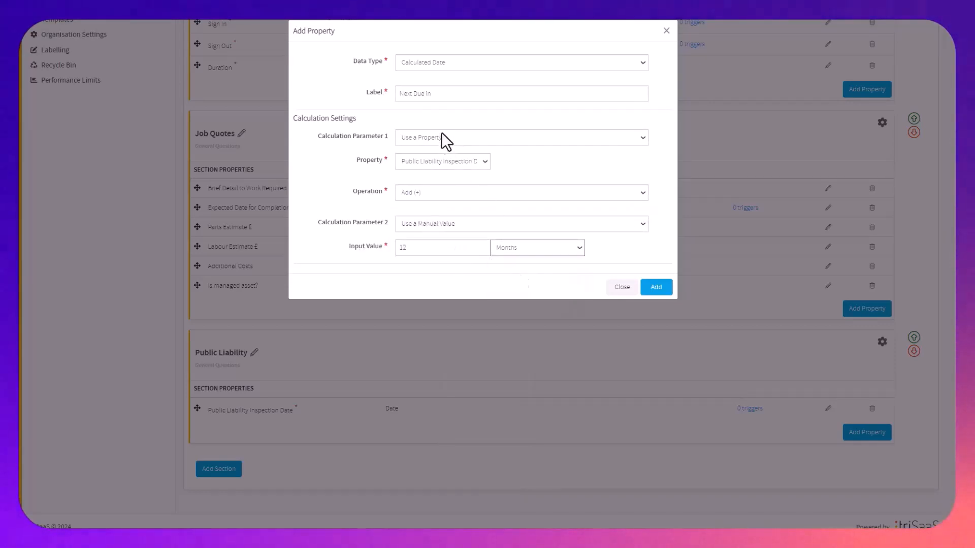
left_click(655, 287)
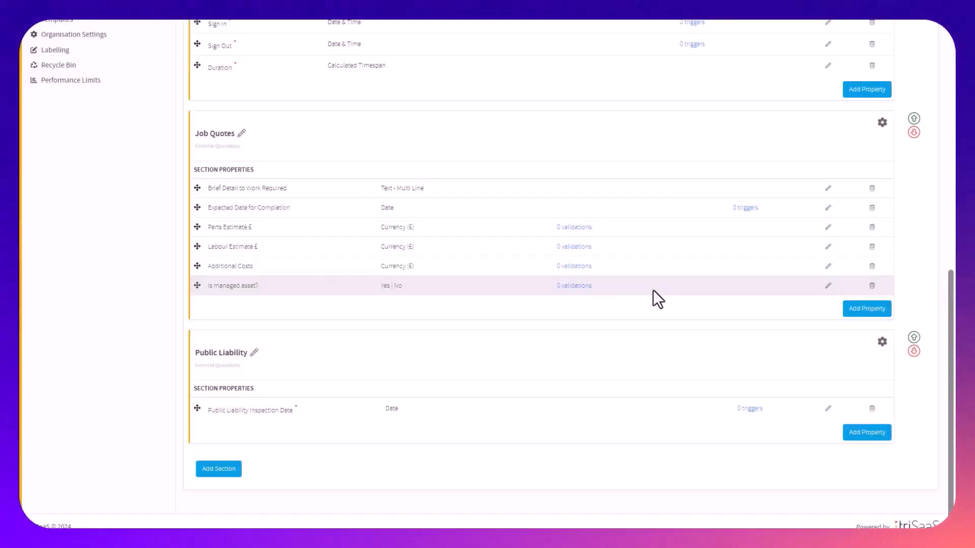
Return to the contractors list and open the Michael Sparky Services record at its Public Liability section
scroll(562, 354, "up", 10)
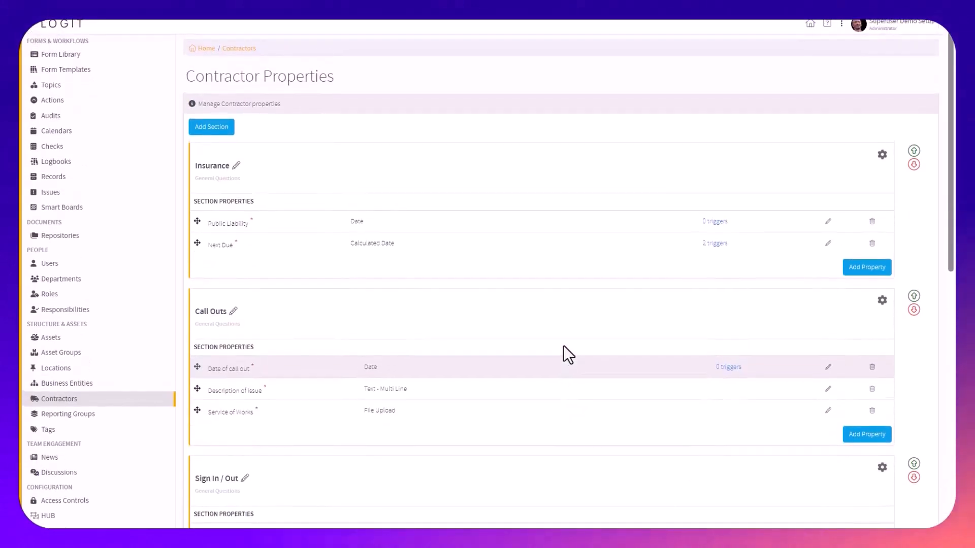
scroll(229, 410, "down", 9)
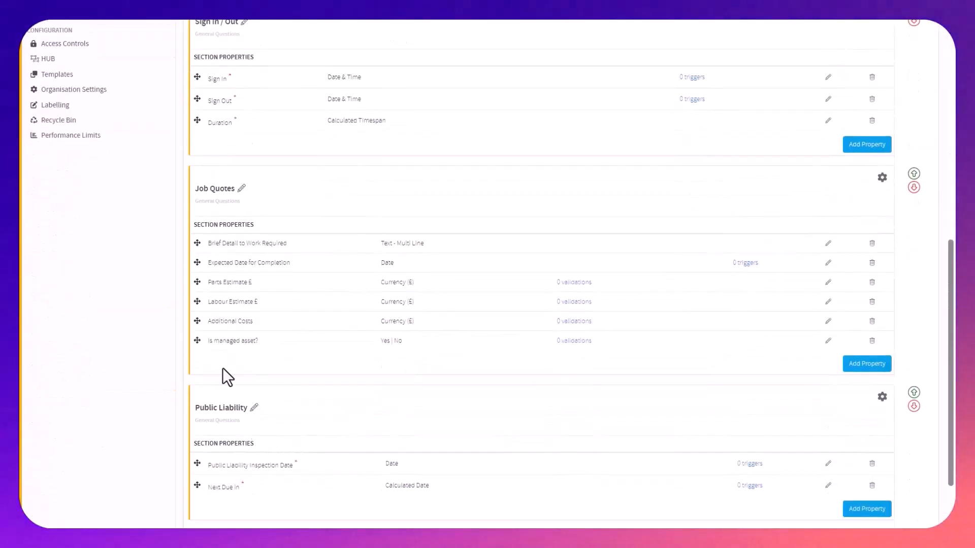
scroll(152, 300, "up", 10)
left_click(140, 330)
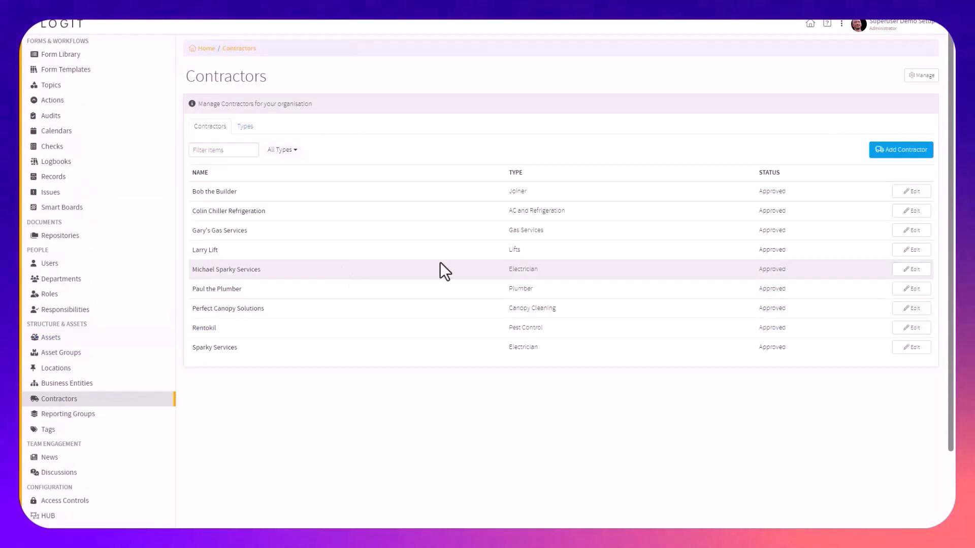
left_click(908, 271)
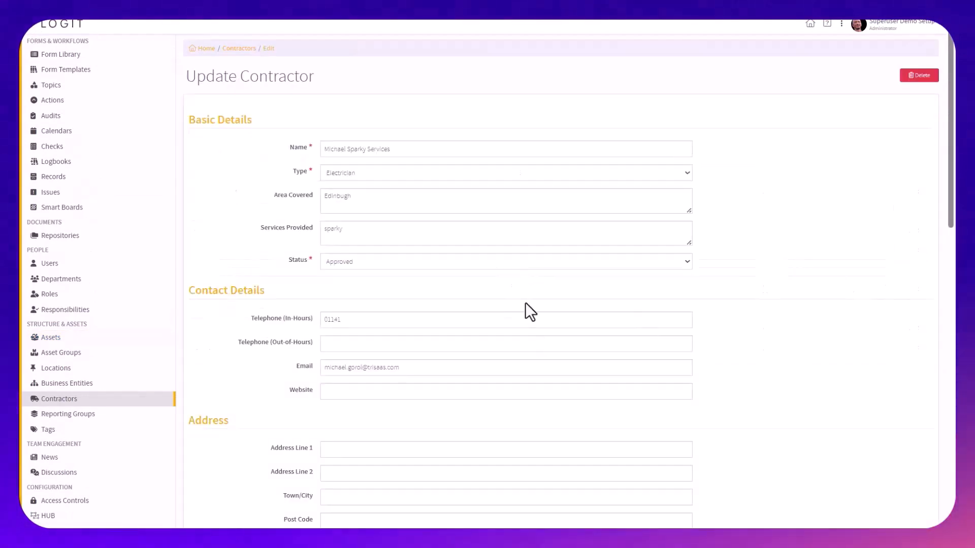
scroll(525, 303, "down", 15)
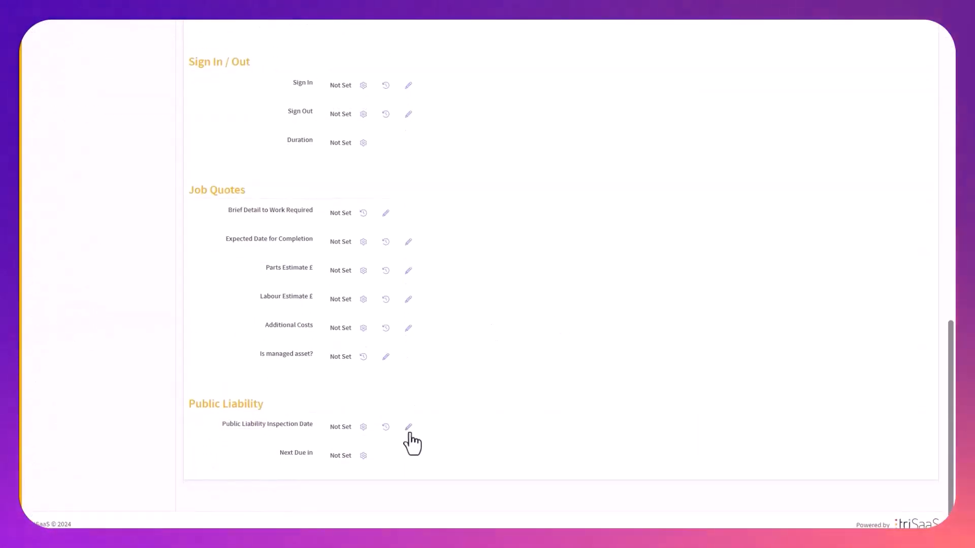
Save 12/02/2024 as the contractor's Public Liability Inspection Date and check the calculated Next Due in date
left_click(409, 427)
left_click(328, 133)
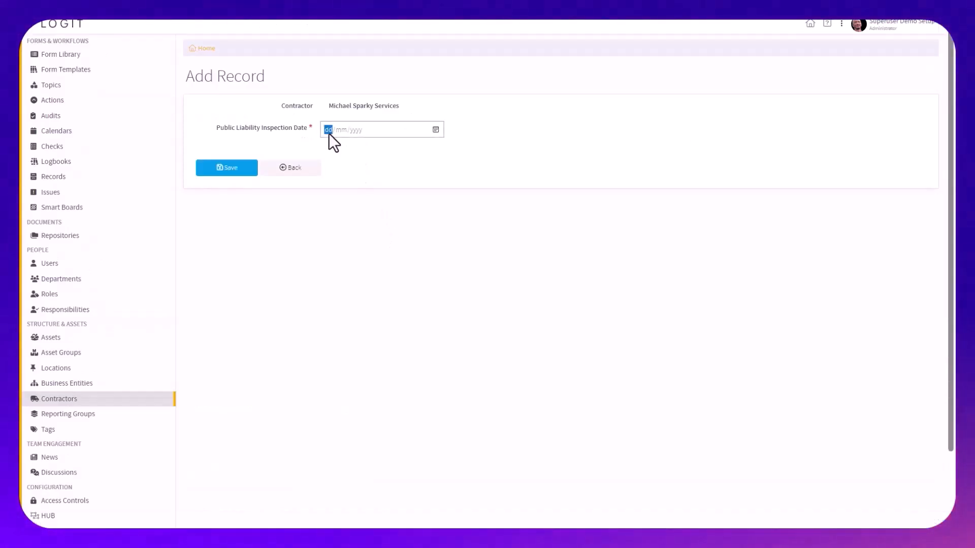
type("1205")
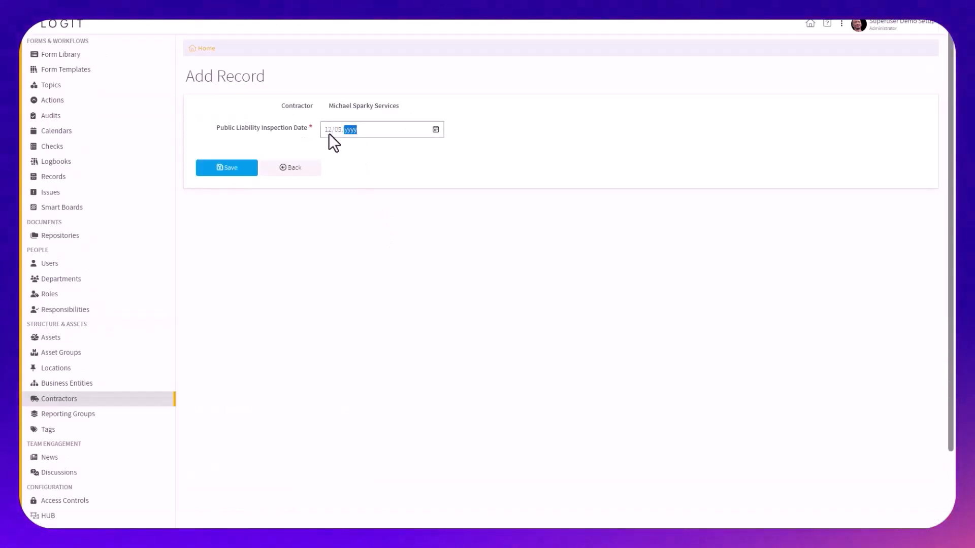
left_click(334, 126)
type("02")
left_click(352, 128)
type("202")
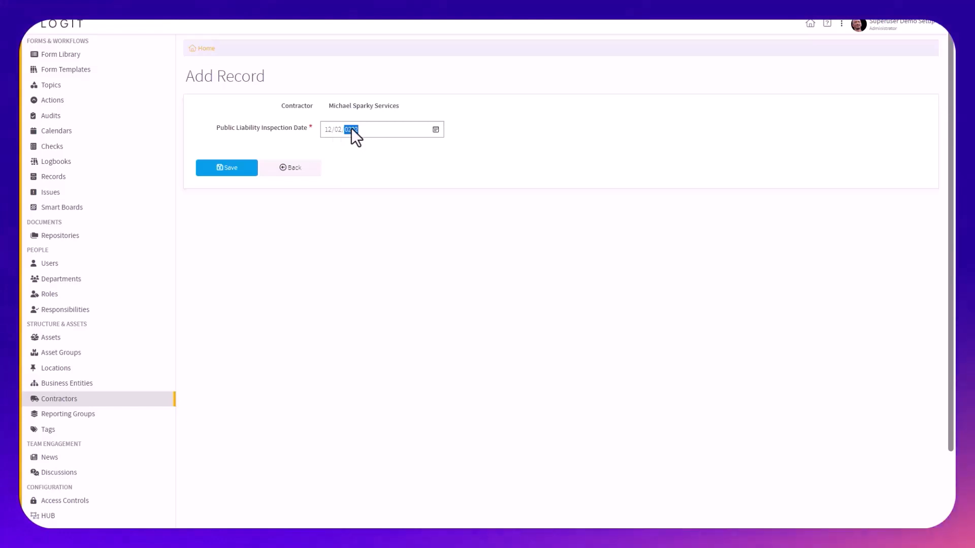
left_click(223, 168)
scroll(440, 296, "down", 10)
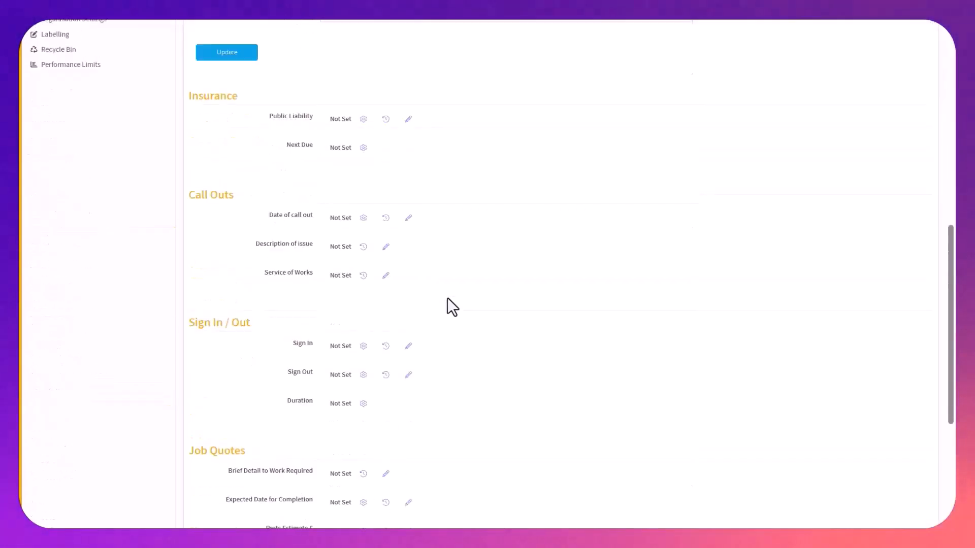
scroll(447, 298, "down", 5)
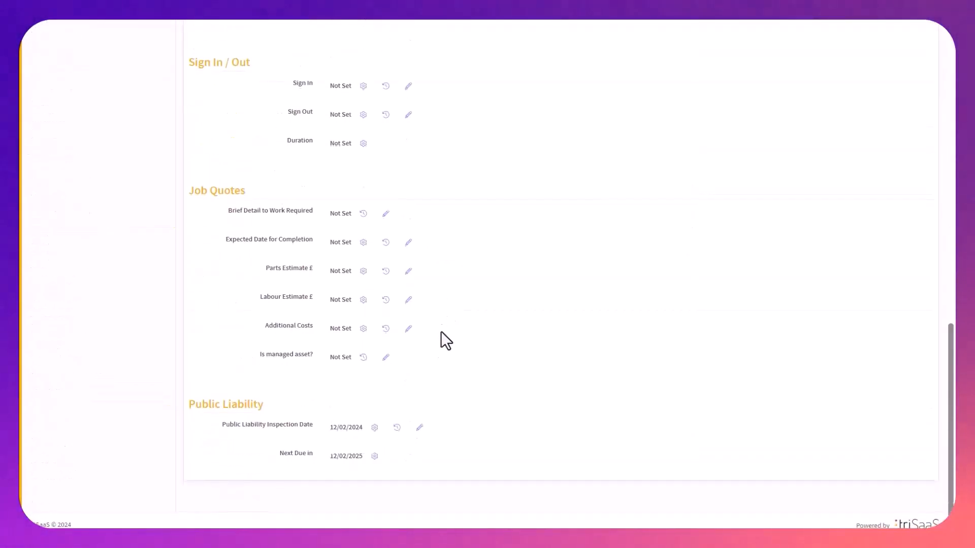
Open the triggers of the Next Due in property in the Public Liability section of the contractor properties
double_click(346, 455)
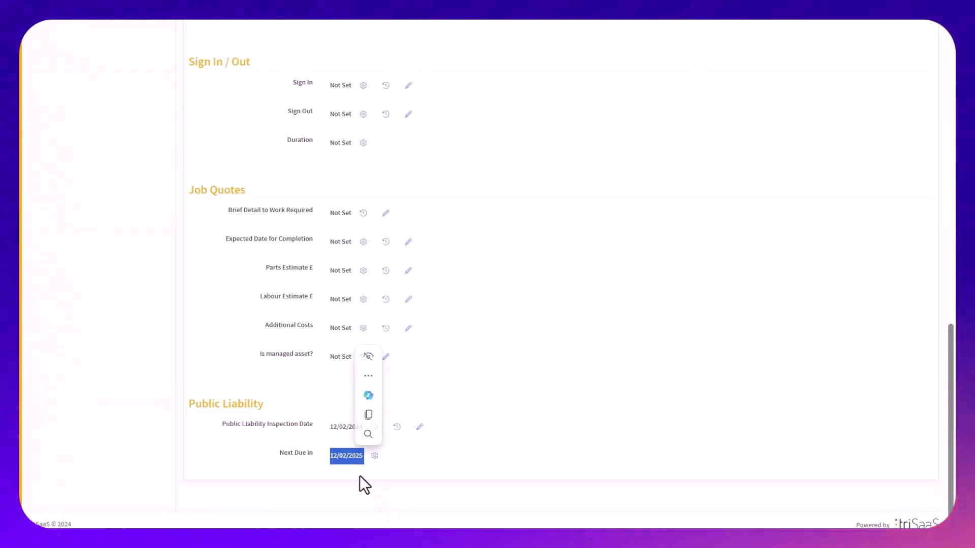
left_click(353, 453)
scroll(403, 460, "up", 15)
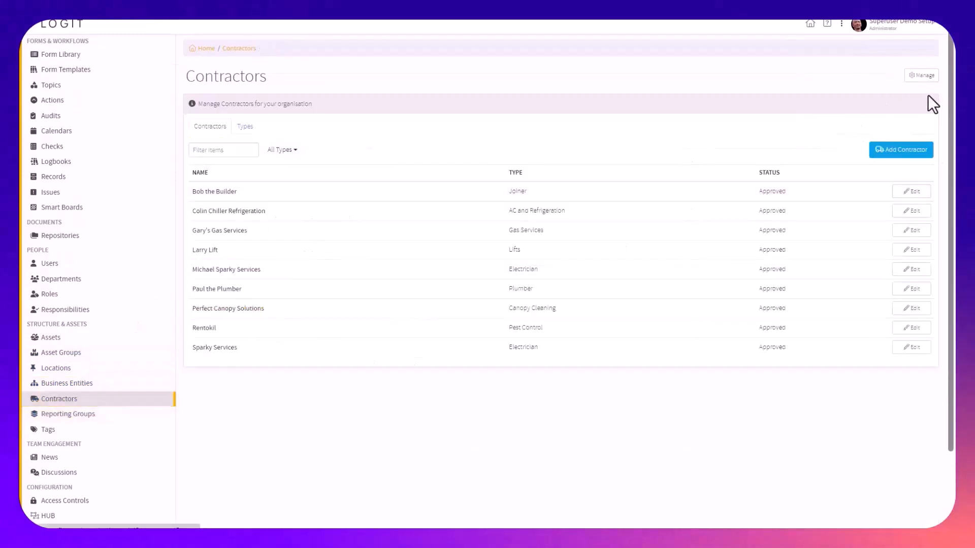
left_click(920, 76)
scroll(441, 253, "down", 15)
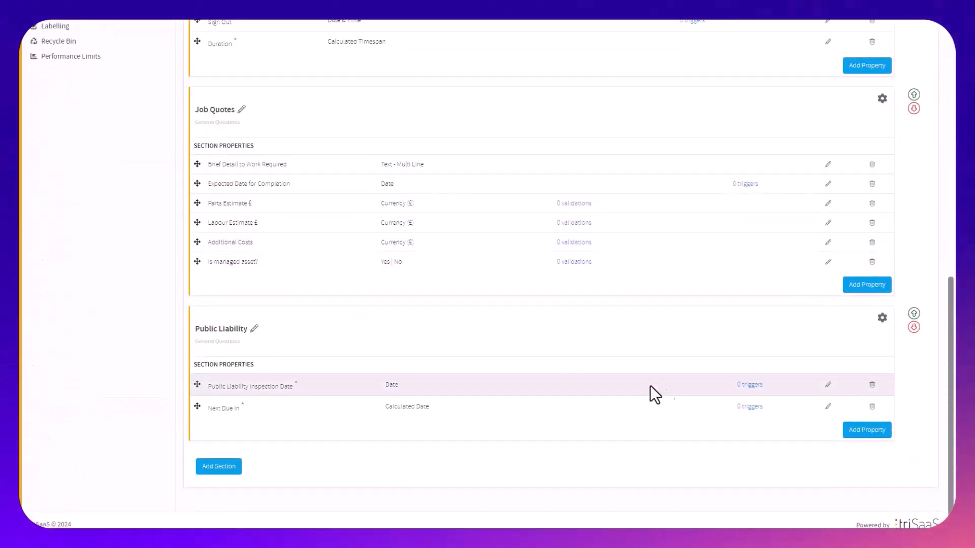
left_click(750, 407)
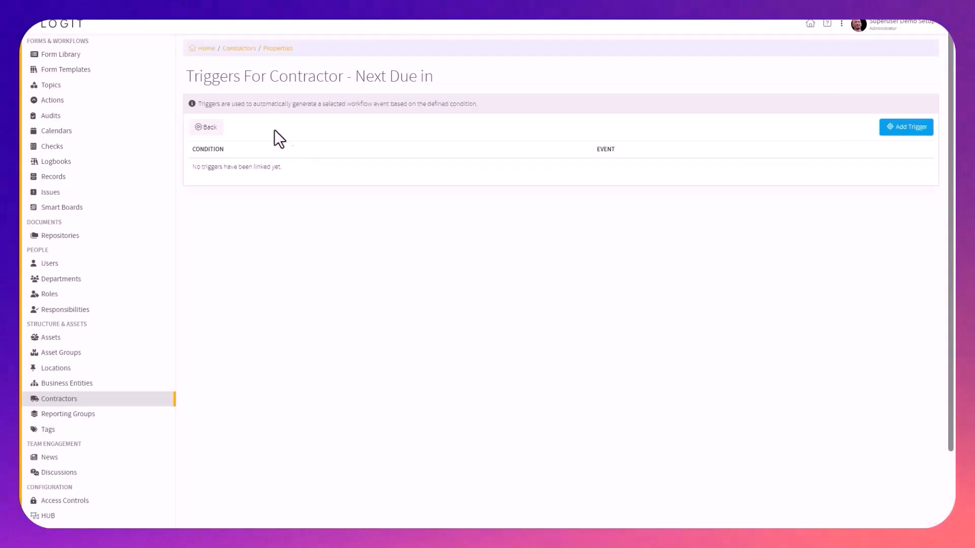
Add a trigger that emails the contractor 30 days before Next Due in, using the Date Due Reminder template
left_click(364, 118)
type("30")
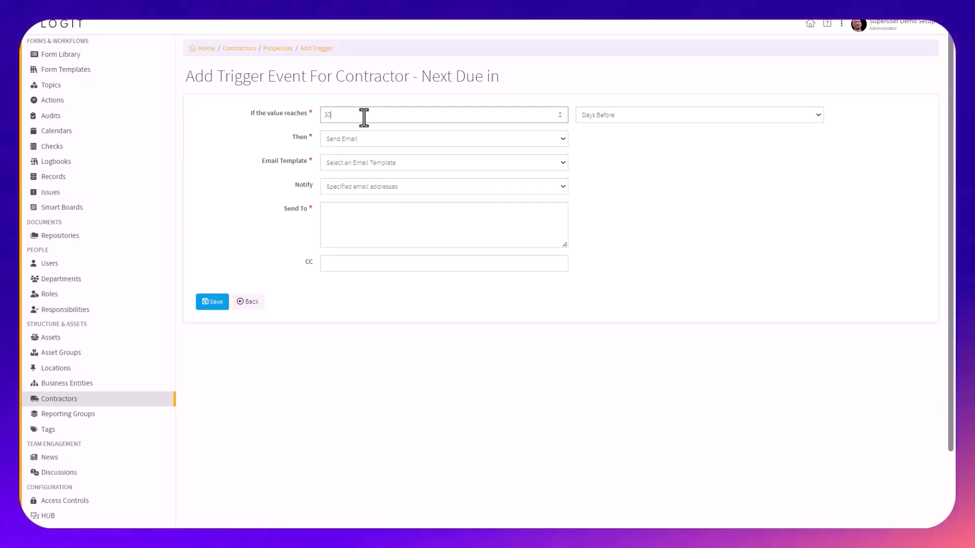
left_click(373, 145)
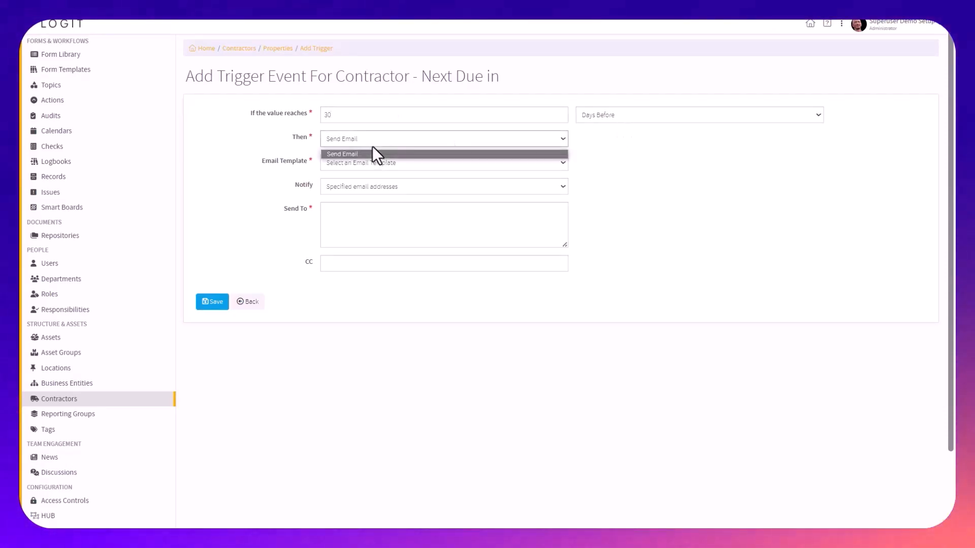
left_click(383, 162)
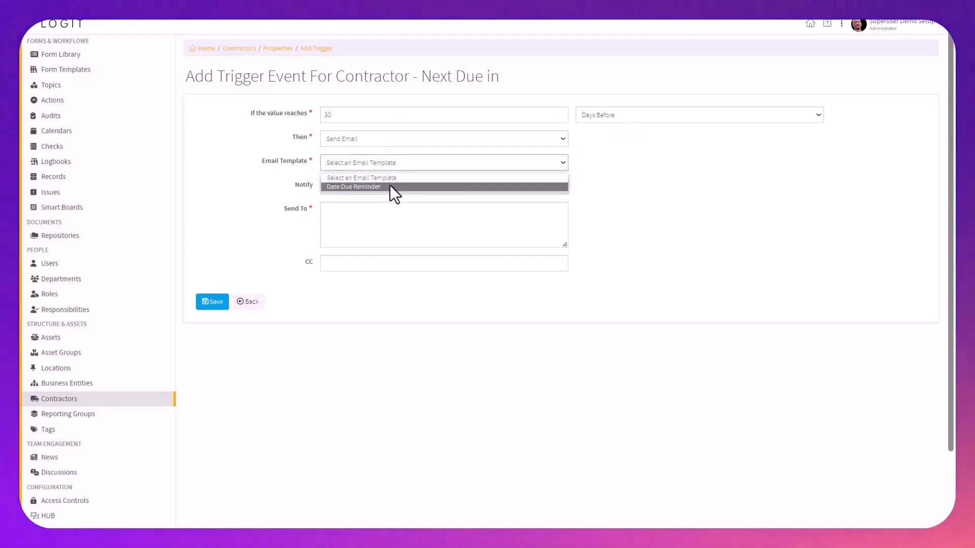
left_click(389, 185)
left_click(389, 190)
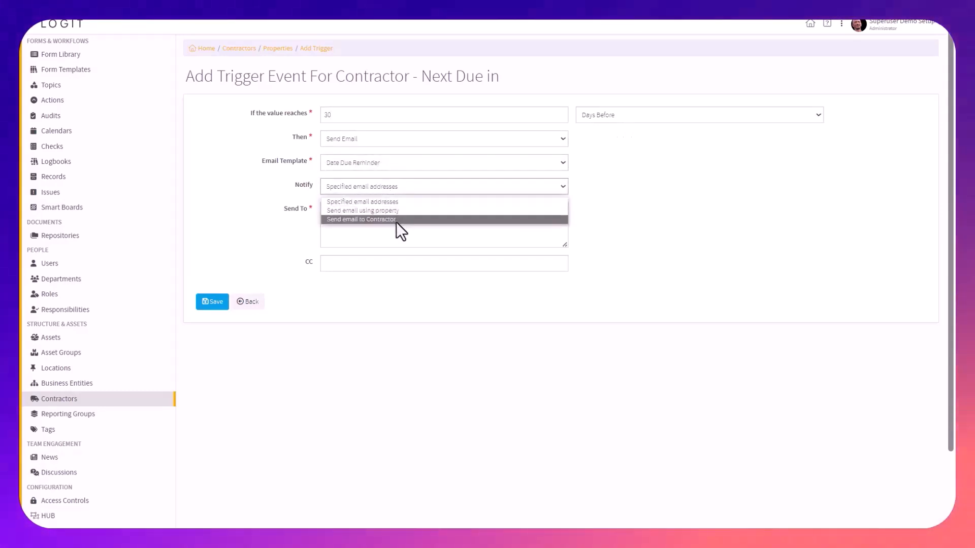
left_click(396, 219)
left_click(210, 253)
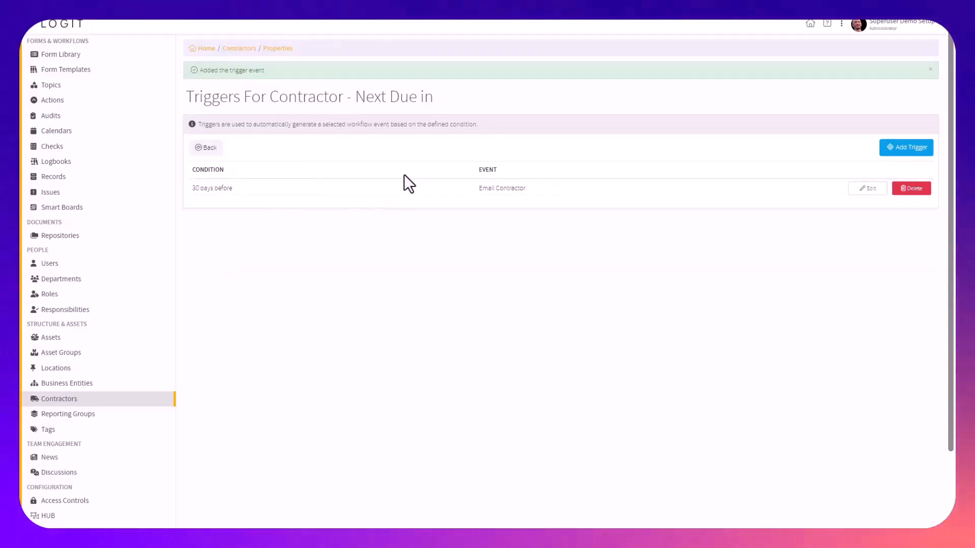
Start a second Next Due in trigger for 15 days before, notifying specified email addresses, and begin entering the recipient's e-mail
left_click(895, 150)
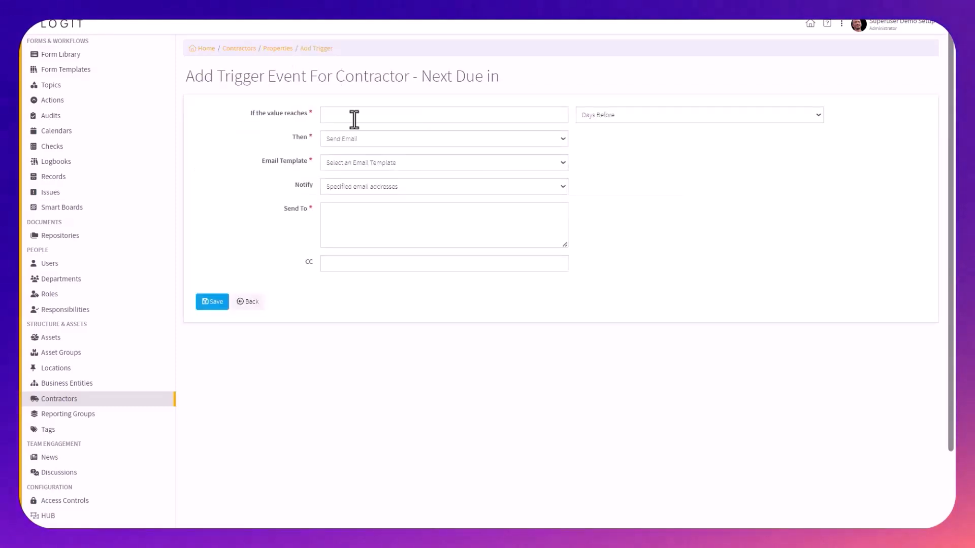
left_click(394, 114)
type("15")
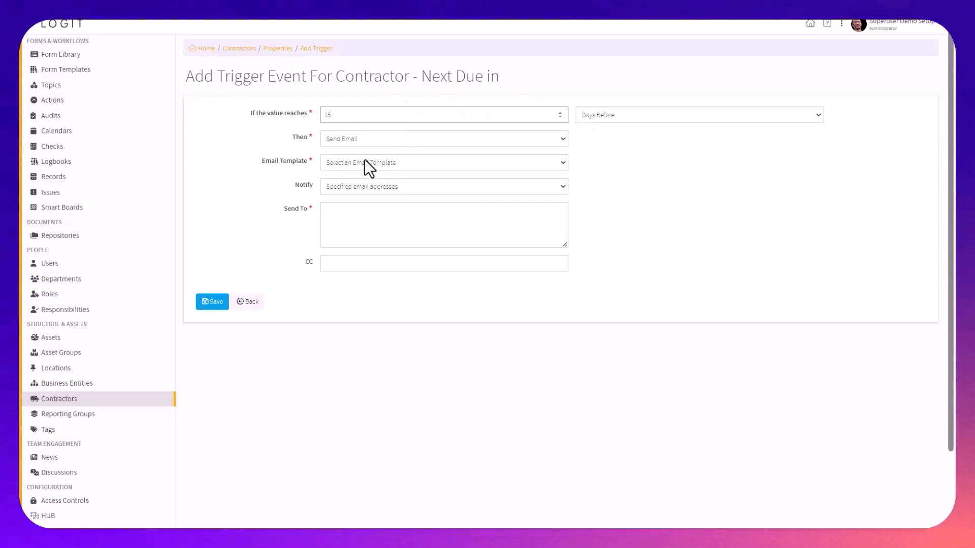
left_click(357, 182)
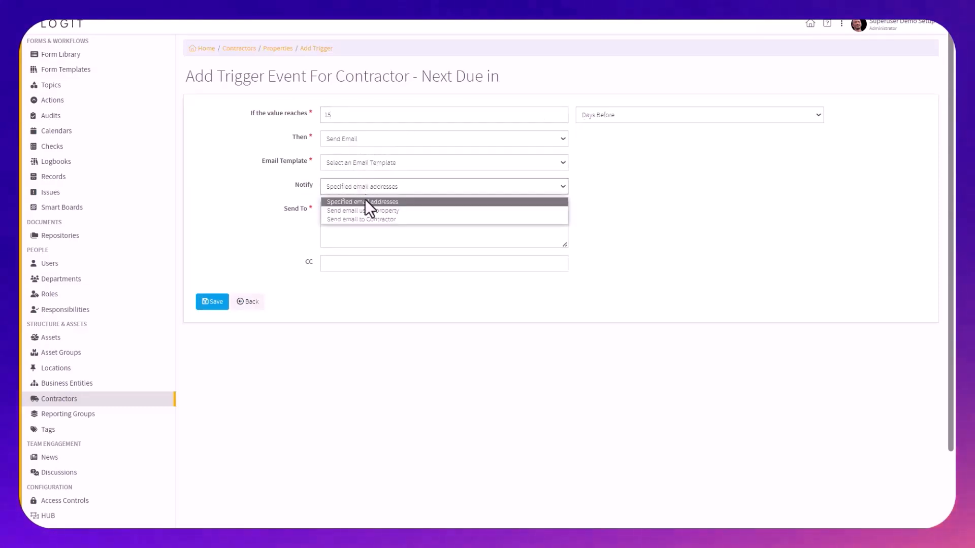
left_click(373, 201)
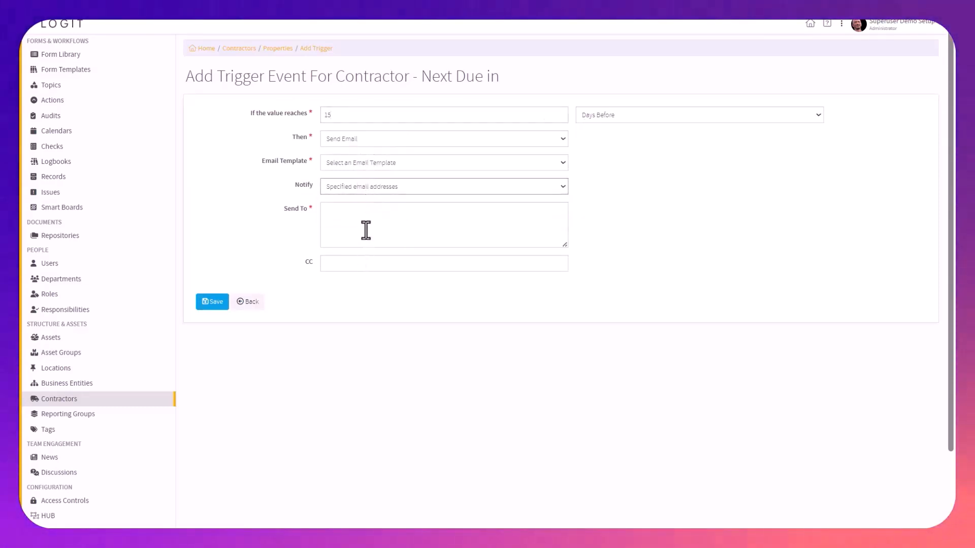
left_click(366, 230)
type("mic")
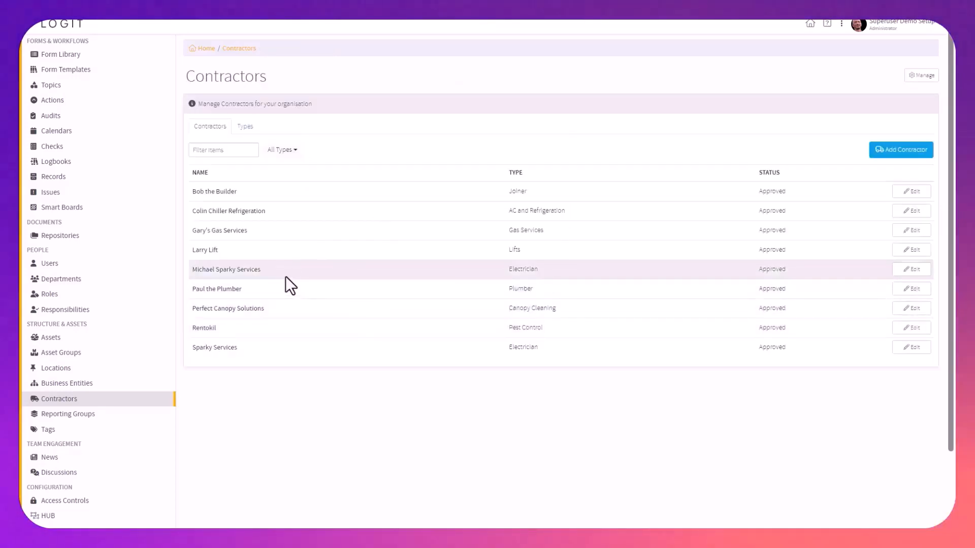
View the Michael Sparky Services record, and open the monitored properties of the Contractor Contracts calendar
left_click(913, 270)
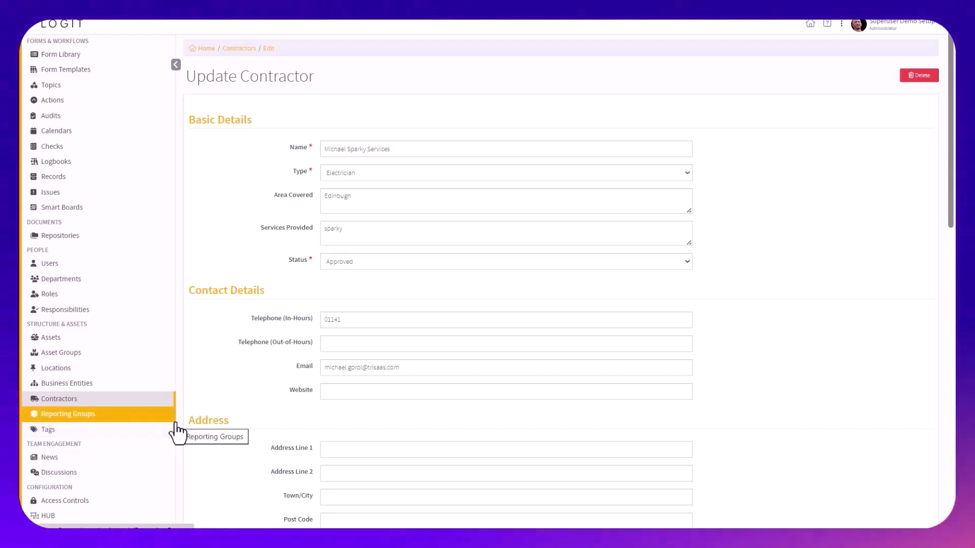
left_click(122, 134)
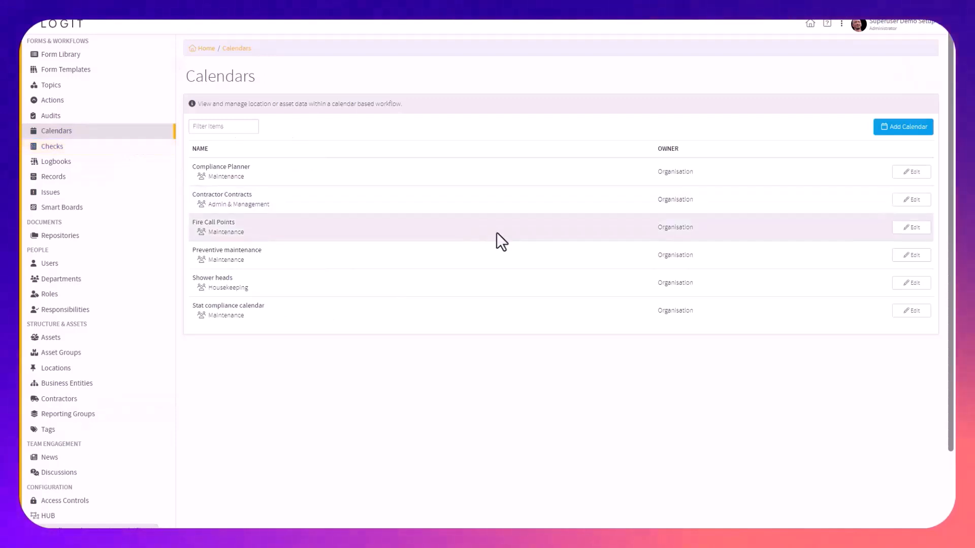
triple_click(214, 195)
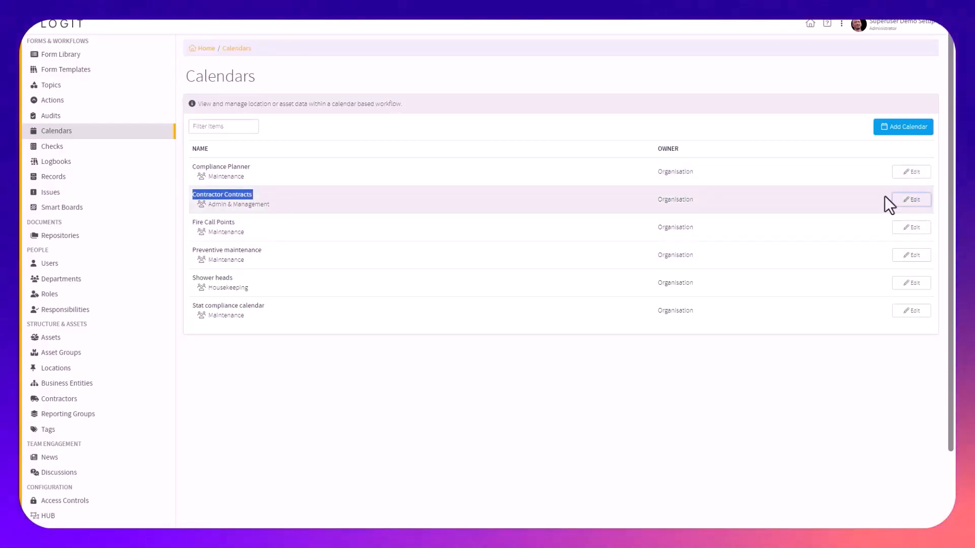
left_click(899, 199)
left_click(237, 107)
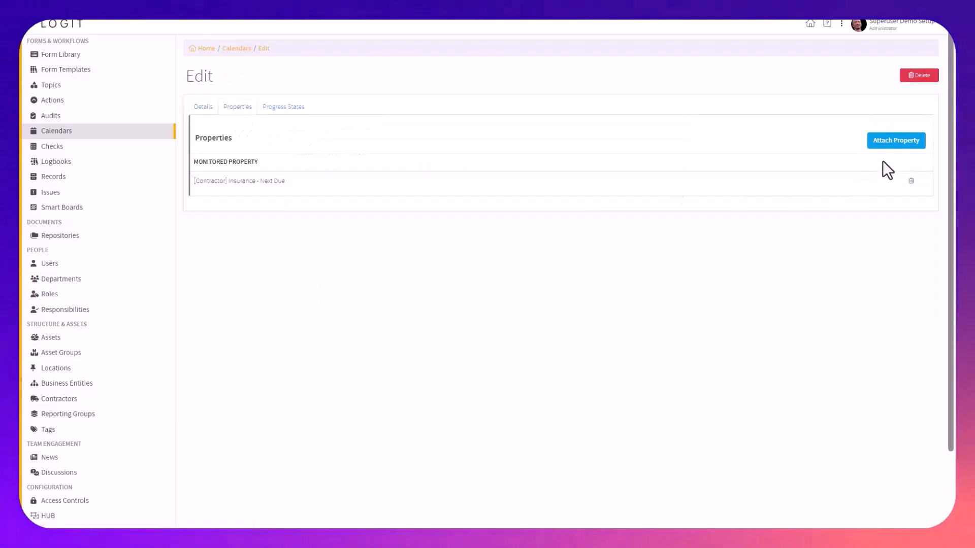
Attach the contractor property Next Due in from the Public Liability section to the calendar
left_click(888, 143)
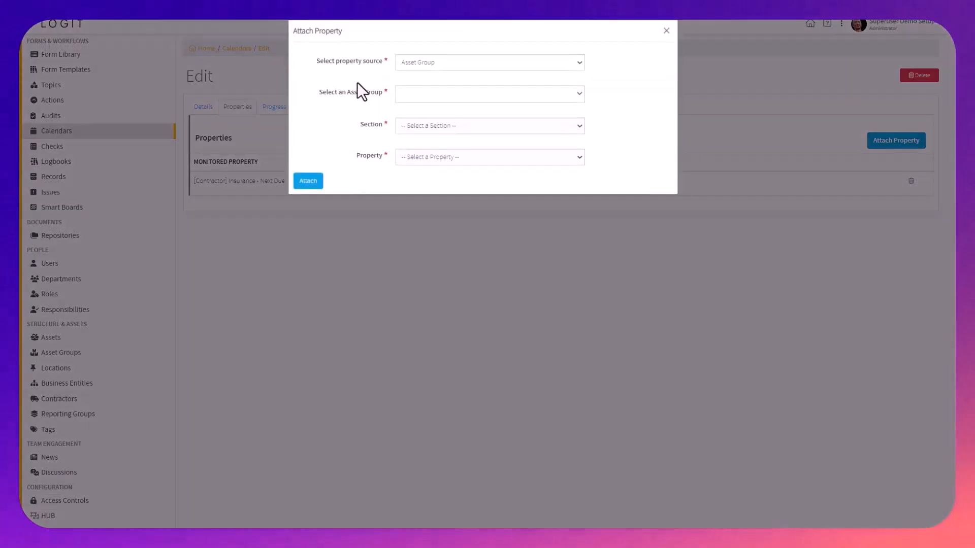
left_click(448, 63)
left_click(454, 104)
left_click(441, 94)
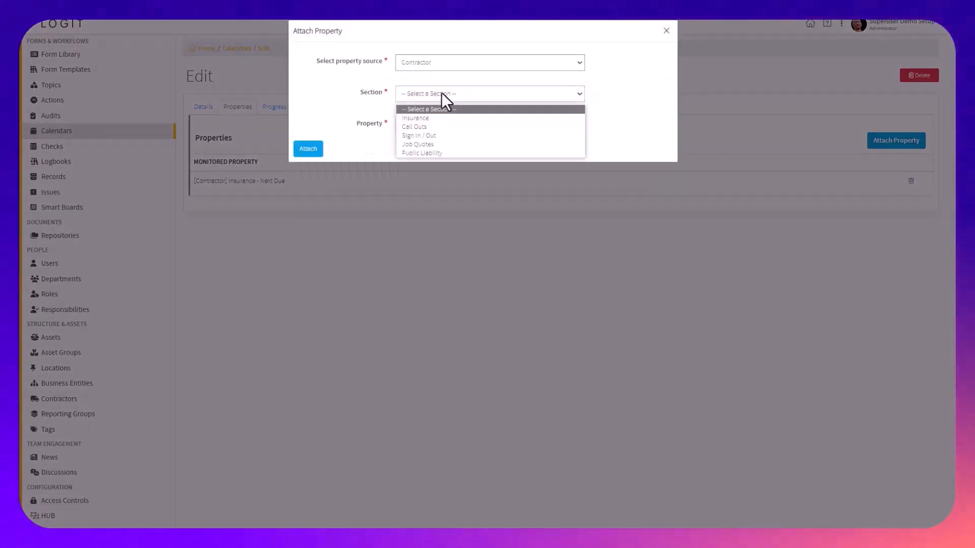
left_click(448, 152)
left_click(430, 126)
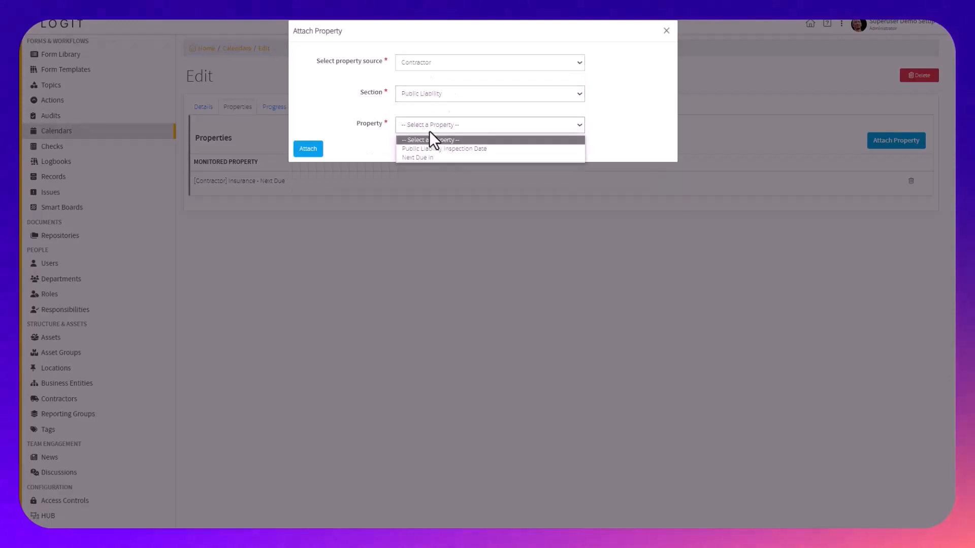
left_click(437, 157)
left_click(314, 153)
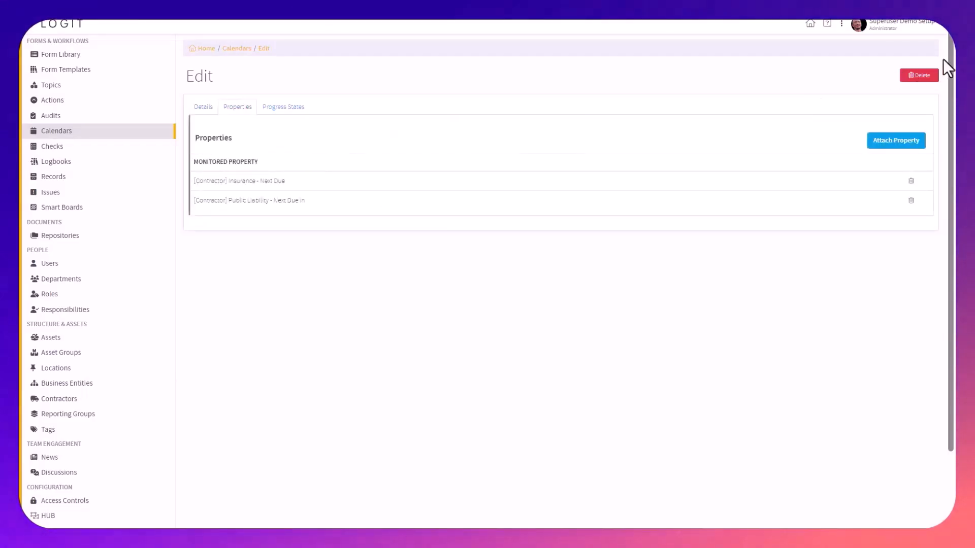
Switch to the Monitor portal and display the Contractor Contracts calendar
left_click(842, 24)
left_click(776, 76)
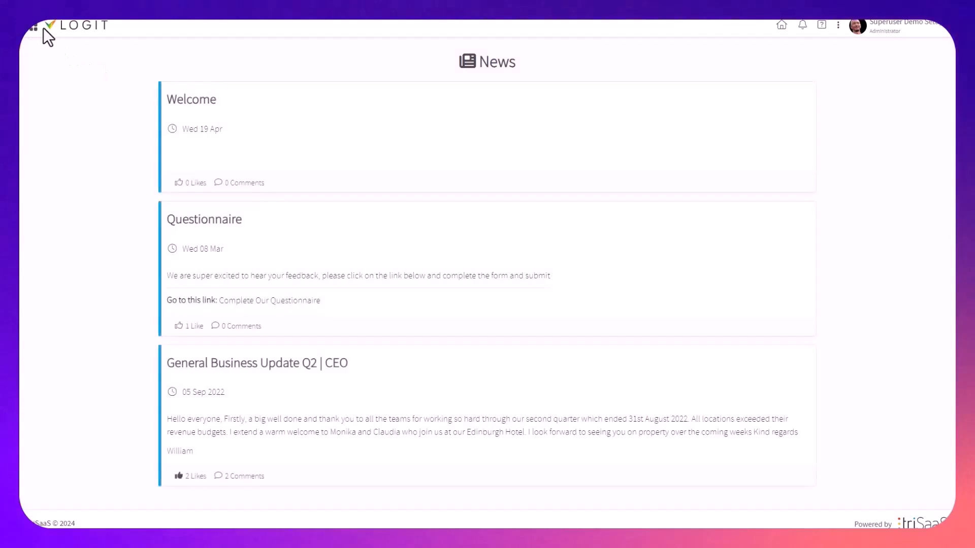
left_click(34, 28)
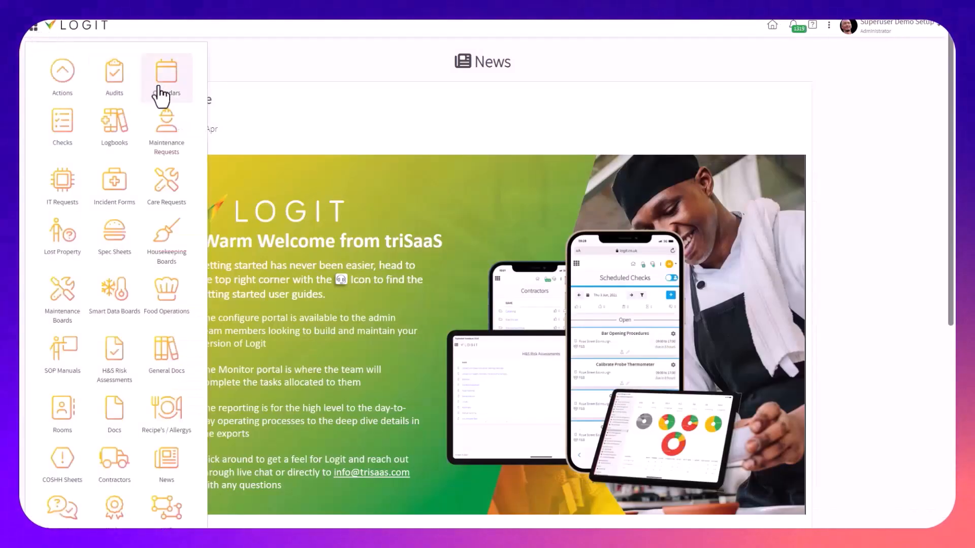
left_click(162, 96)
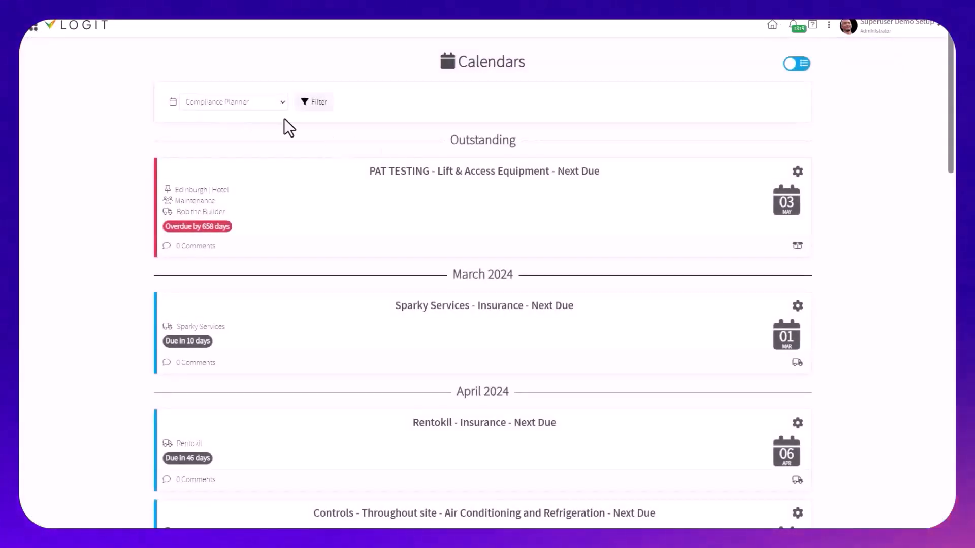
left_click(252, 102)
left_click(252, 138)
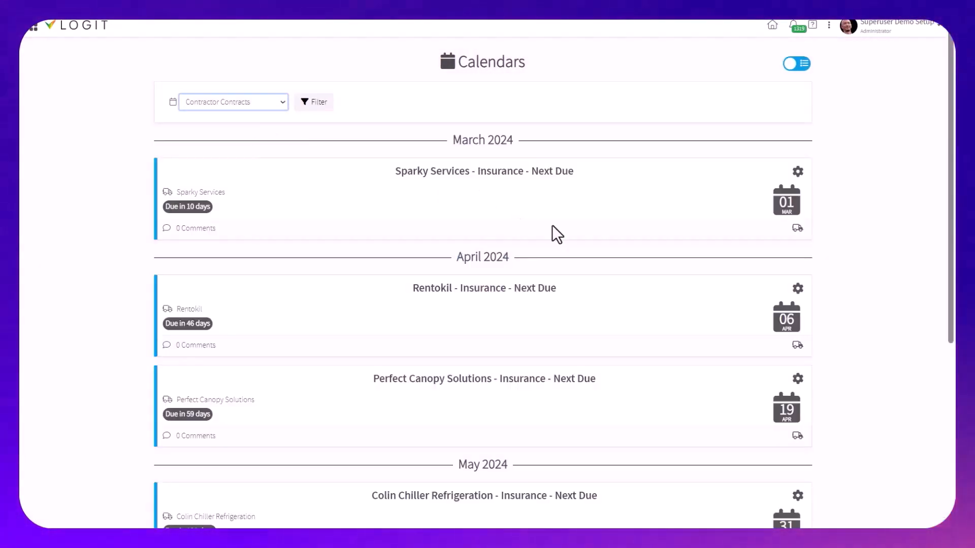
Check the Michael Sparky Services Public Liability entry and its time remaining in the calendar
scroll(584, 249, "down", 5)
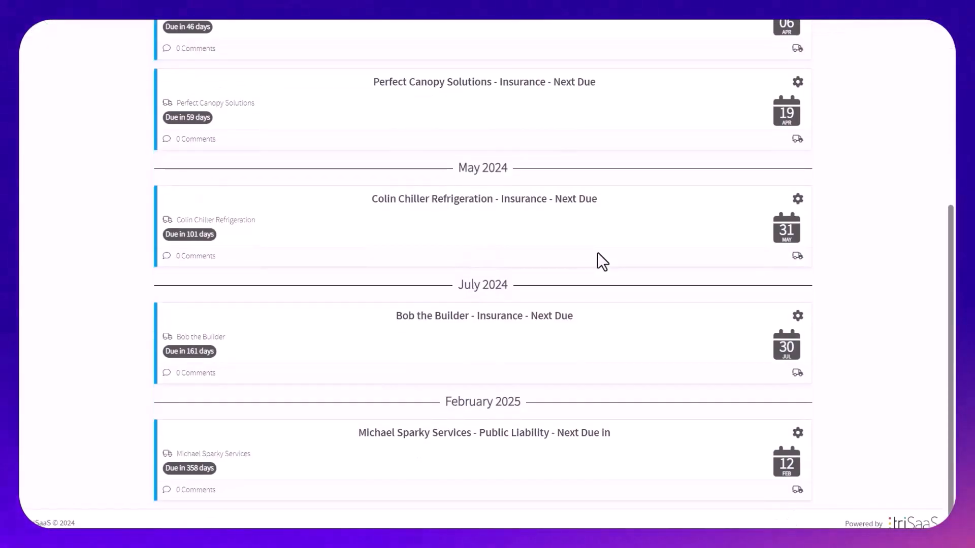
triple_click(458, 434)
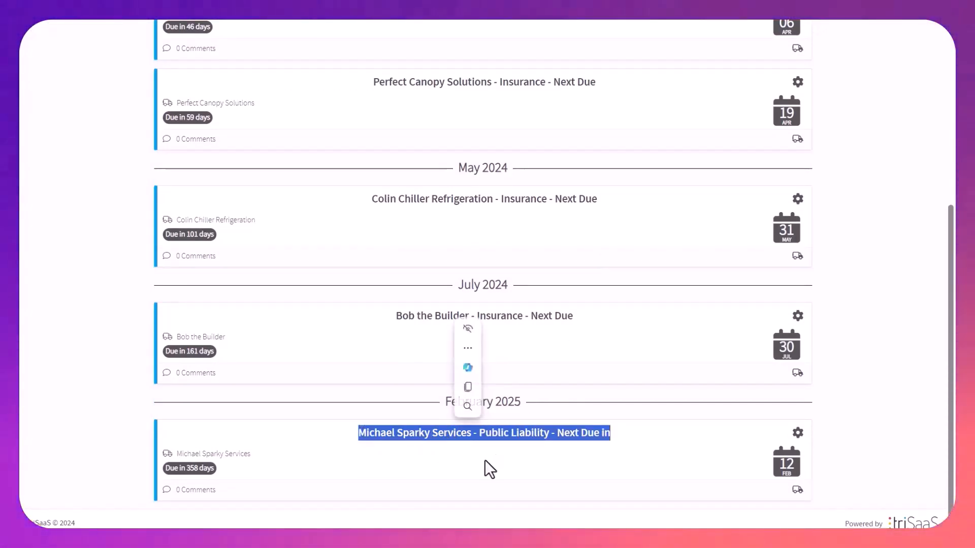
triple_click(182, 469)
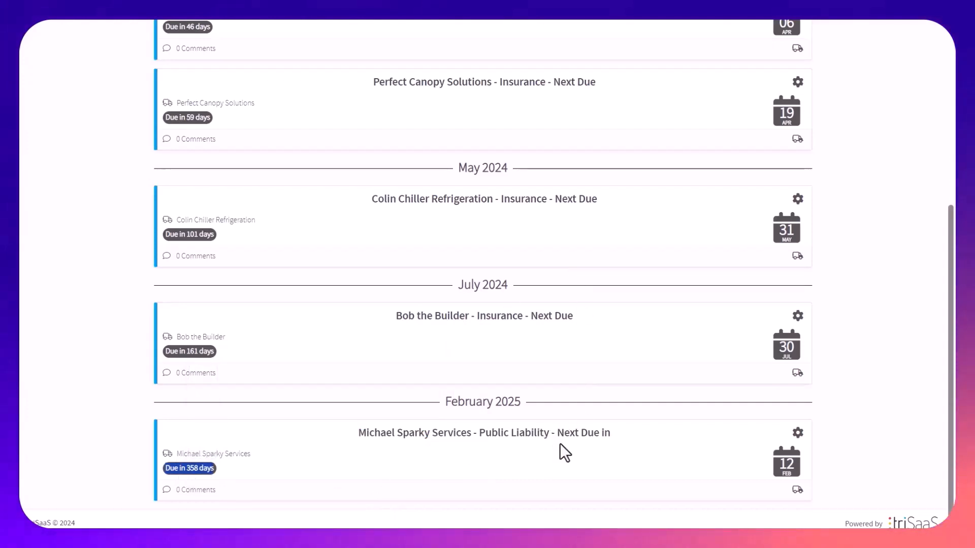
scroll(621, 441, "up", 6)
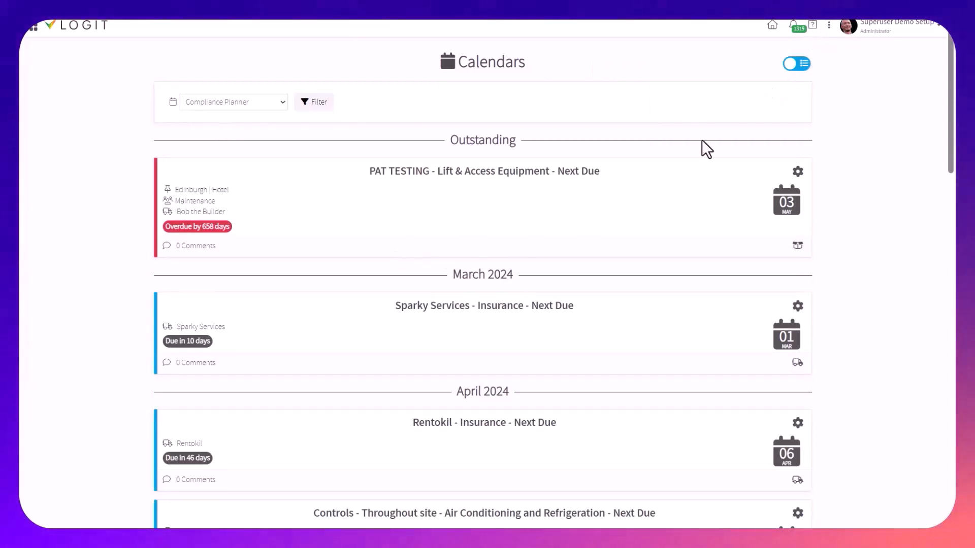
Display the Stat compliance calendar and examine its Annual Boiler Service entry
left_click(255, 101)
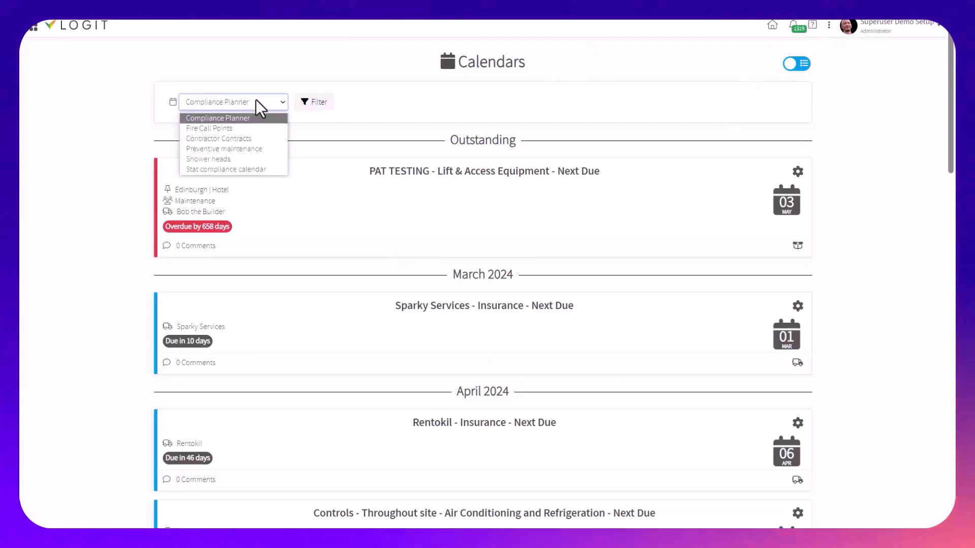
left_click(276, 169)
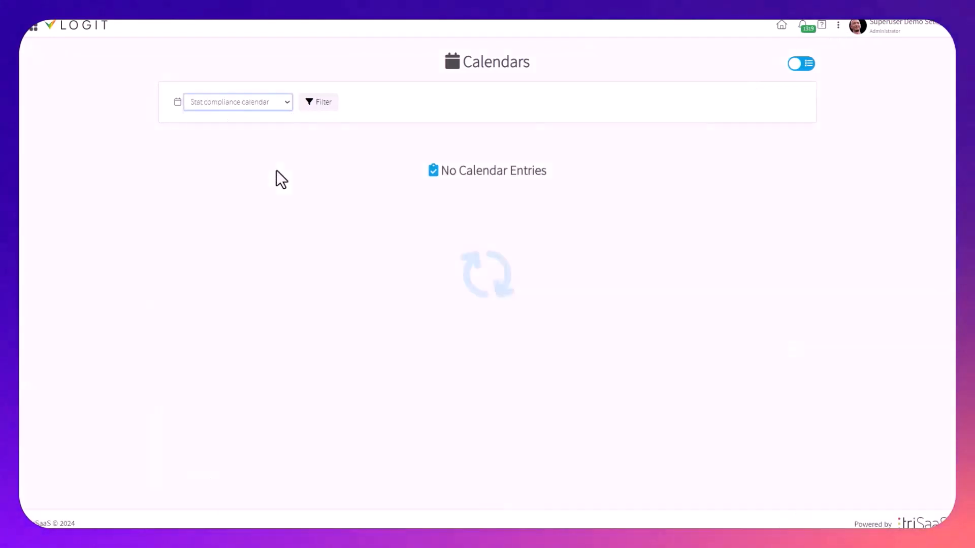
triple_click(409, 171)
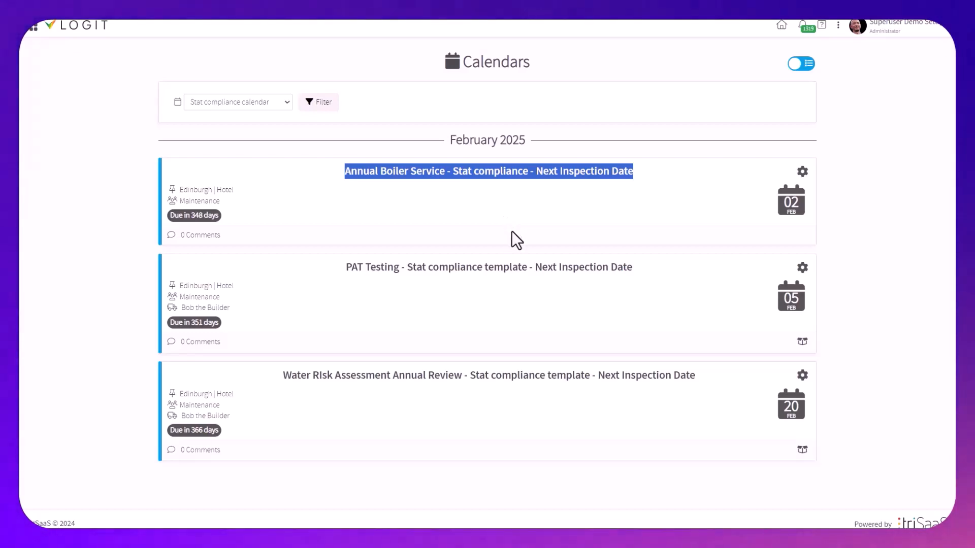
Return to the Configure portal and open the Assets list
left_click(838, 25)
left_click(704, 91)
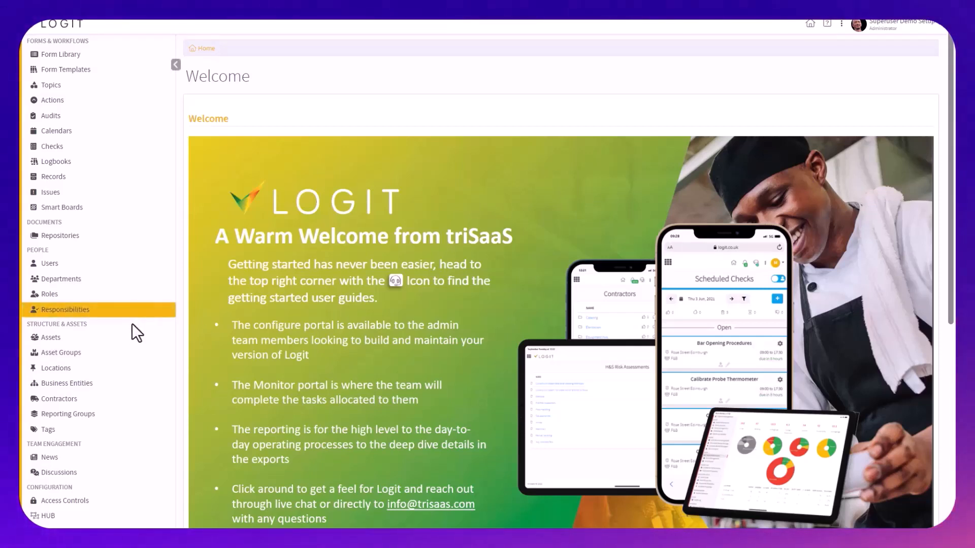
left_click(131, 339)
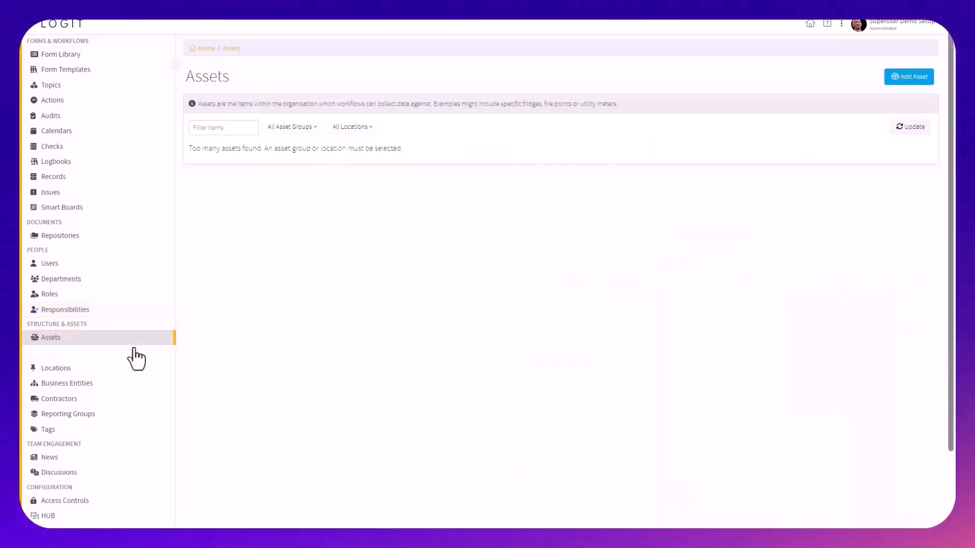
Filter the Assets list to the 02 - Electrical Testing asset group and refresh the results
left_click(291, 127)
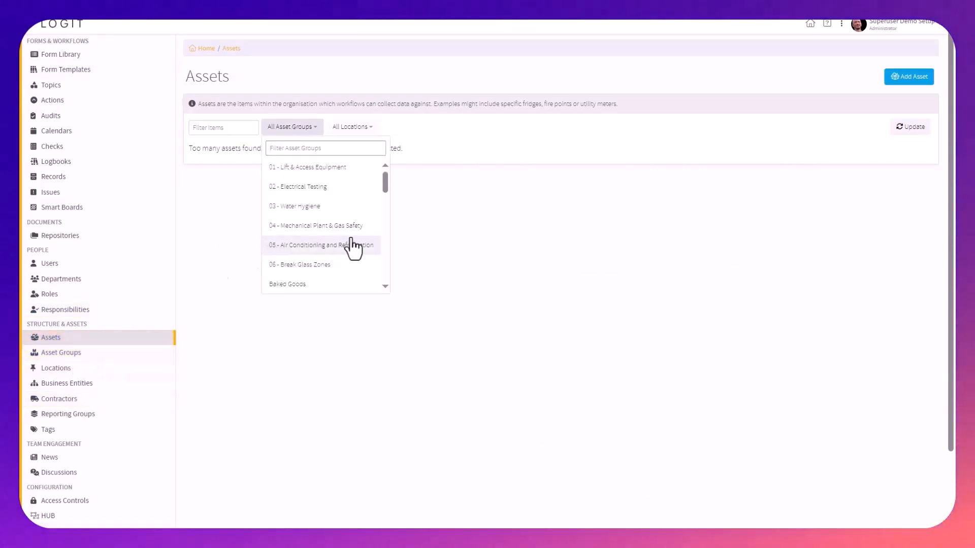
scroll(336, 274, "down", 1)
left_click(325, 166)
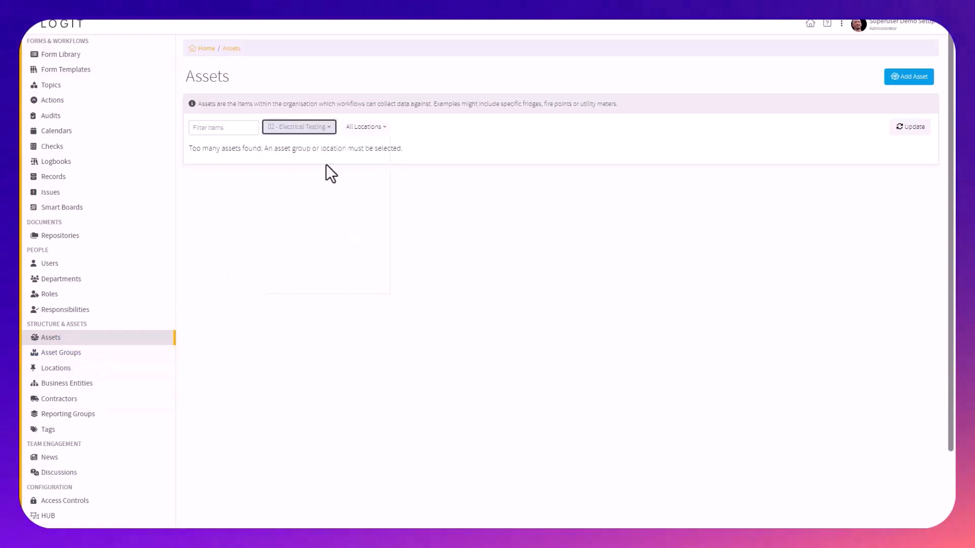
left_click(919, 131)
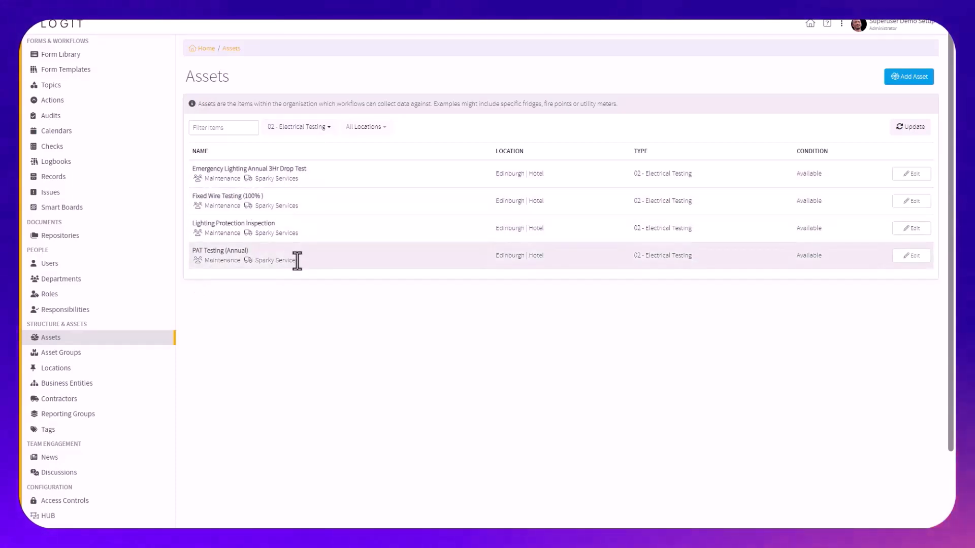
Assign Michael Sparky Services as the contractor for the PAT Testing (Annual) asset at Edinburgh | Hotel and save the asset
triple_click(224, 251)
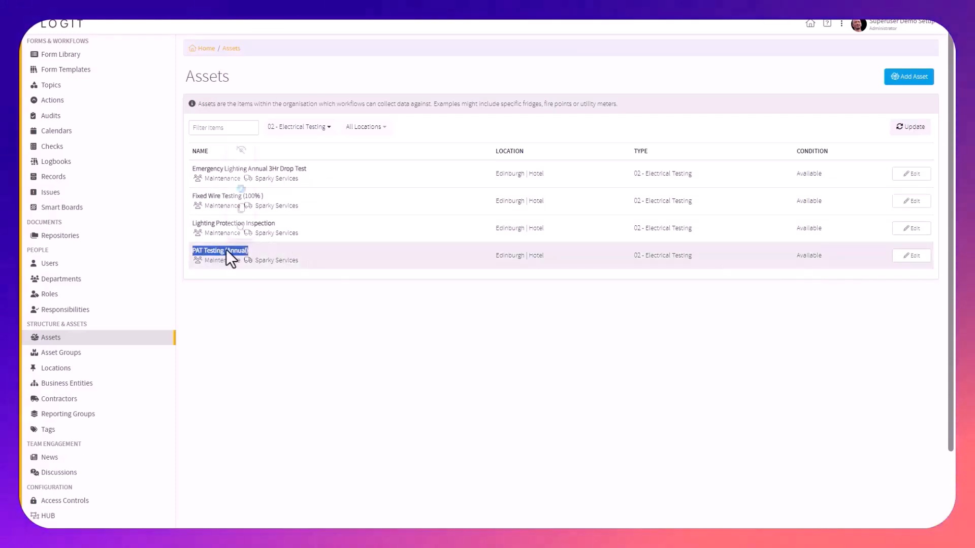
double_click(535, 256)
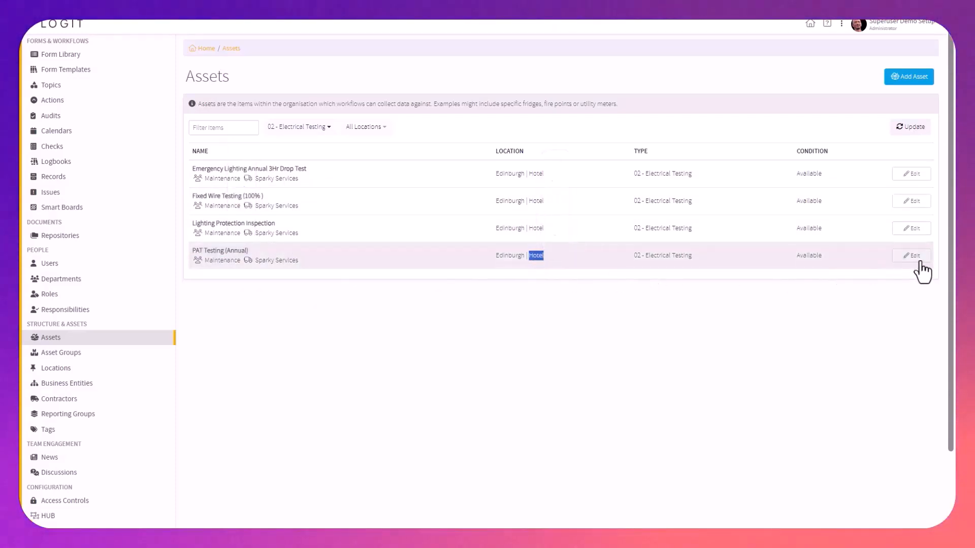
left_click(917, 259)
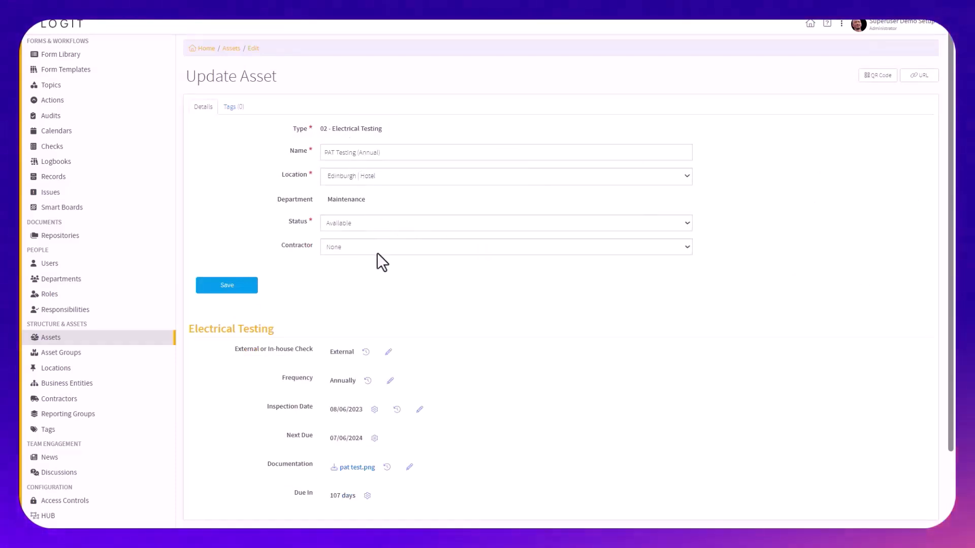
left_click(378, 248)
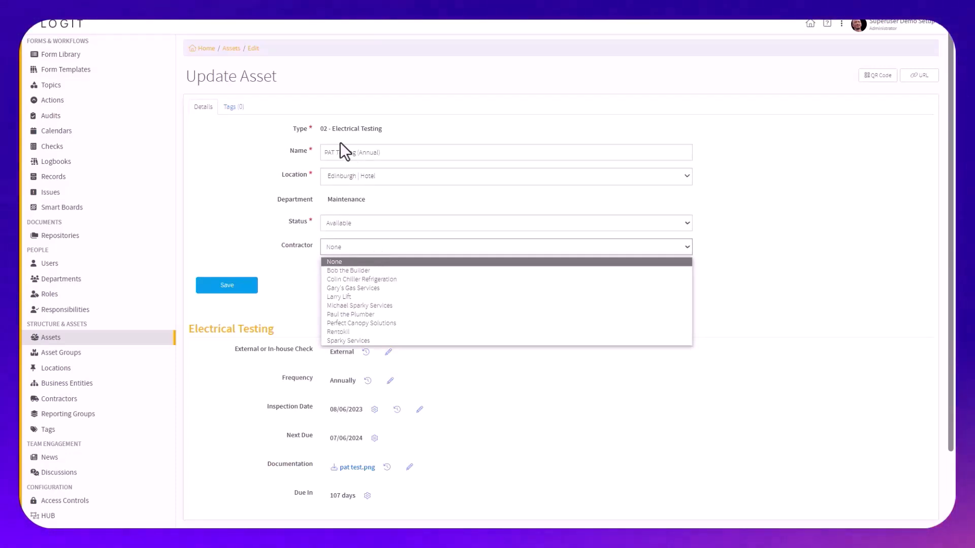
left_click(397, 306)
left_click(243, 288)
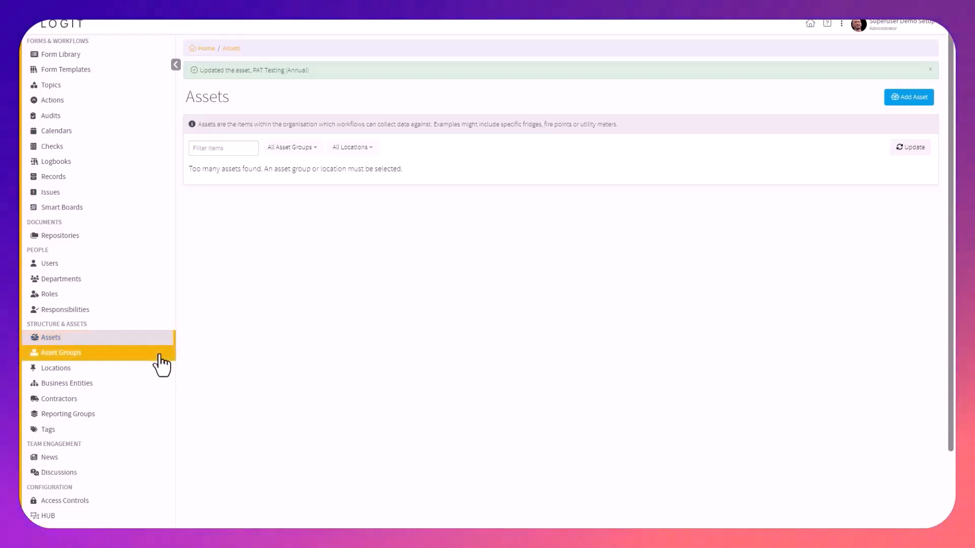
Check the triggers on the Next Due property of the 02 - Electrical Testing asset group, and return to Assets
left_click(161, 361)
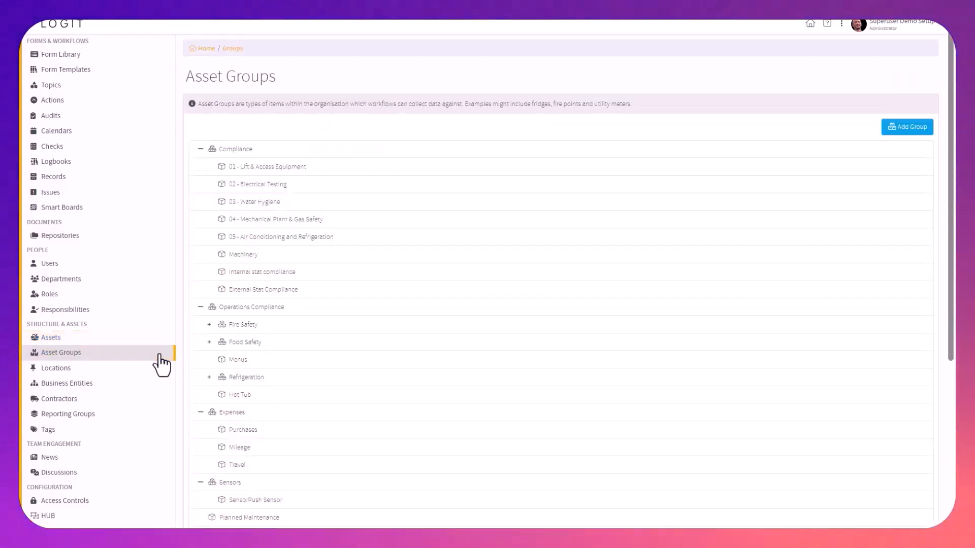
left_click(260, 186)
left_click(252, 109)
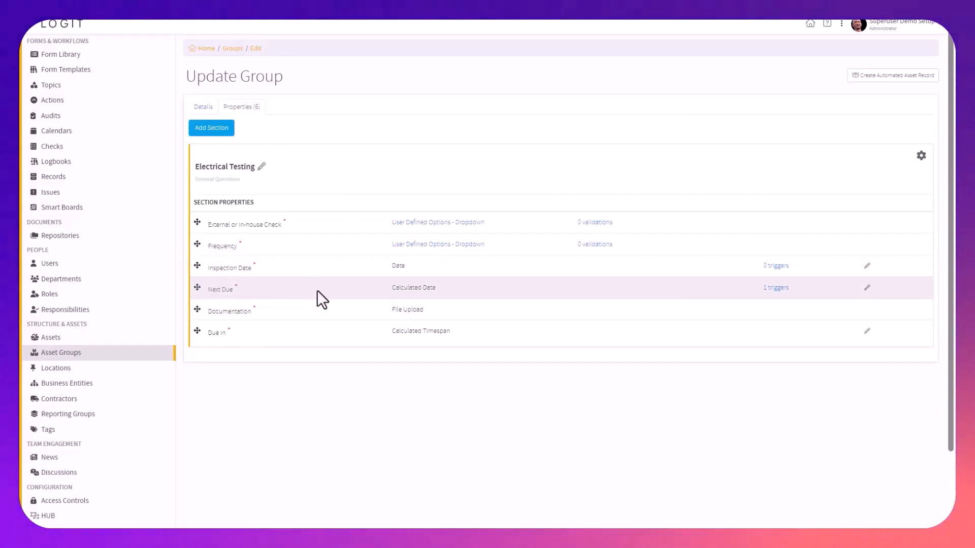
left_click(776, 288)
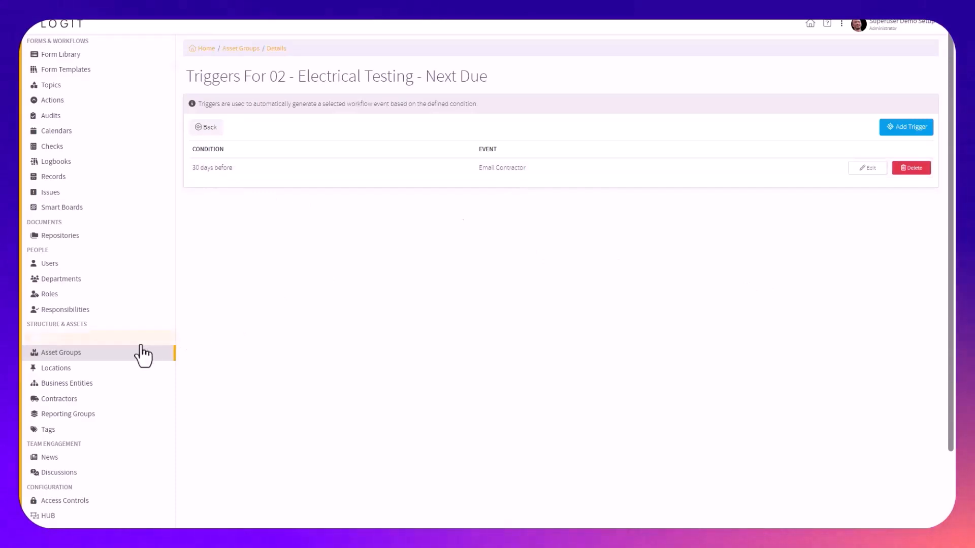
left_click(123, 338)
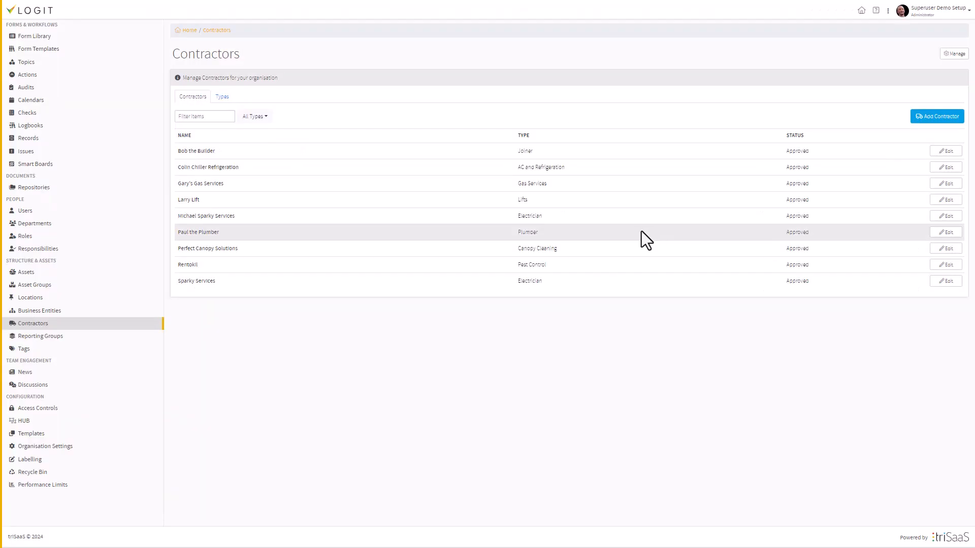
Switch to the Monitor portal and review the Add Contractor Record options and the Contractors list
left_click(887, 12)
left_click(835, 61)
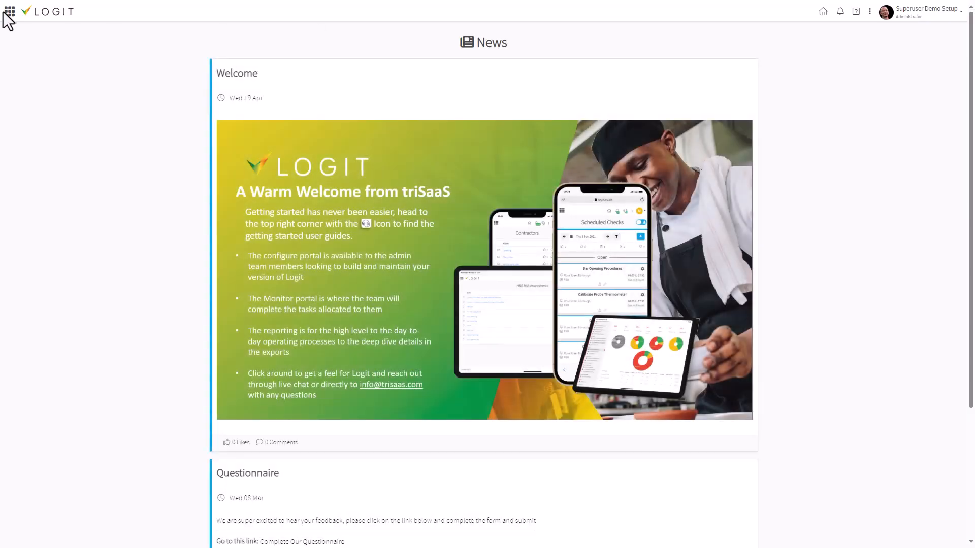
left_click(9, 13)
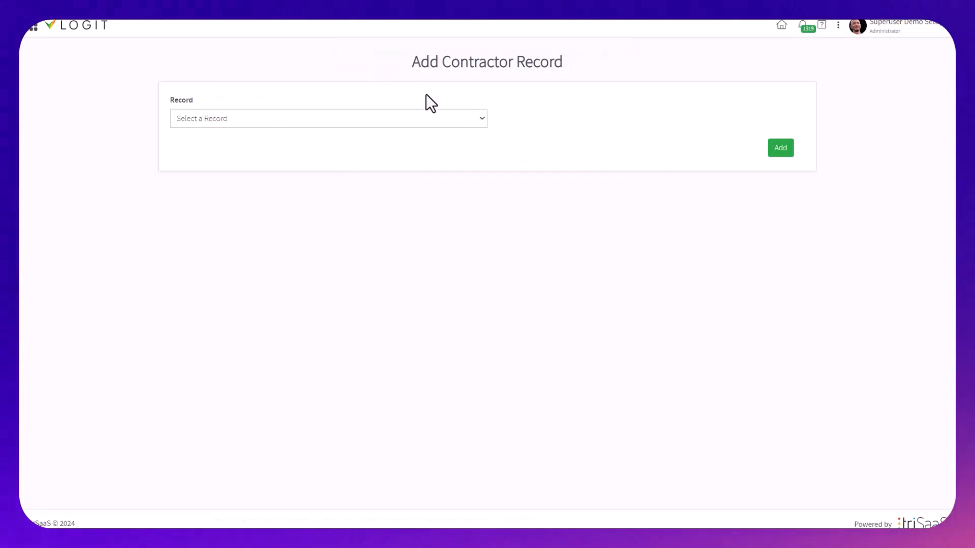
left_click(413, 116)
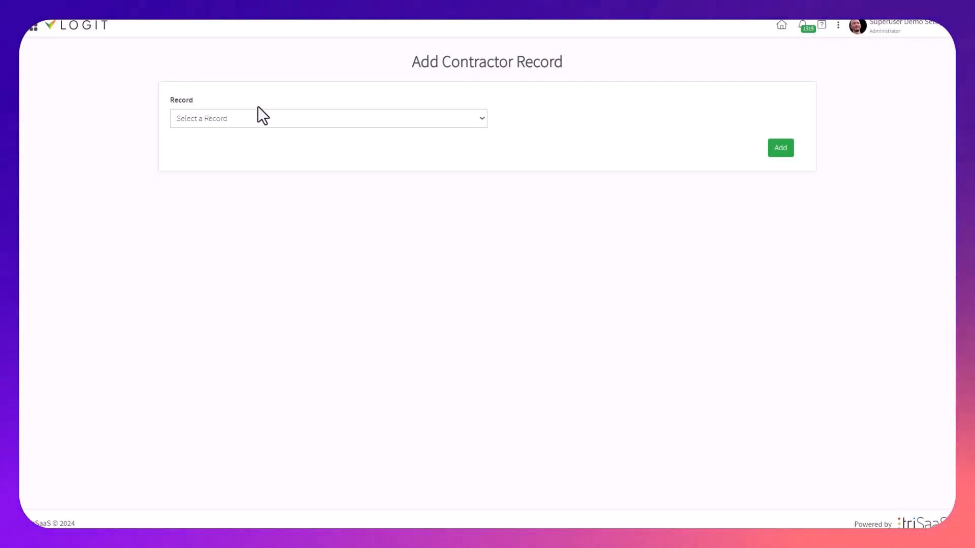
left_click(257, 120)
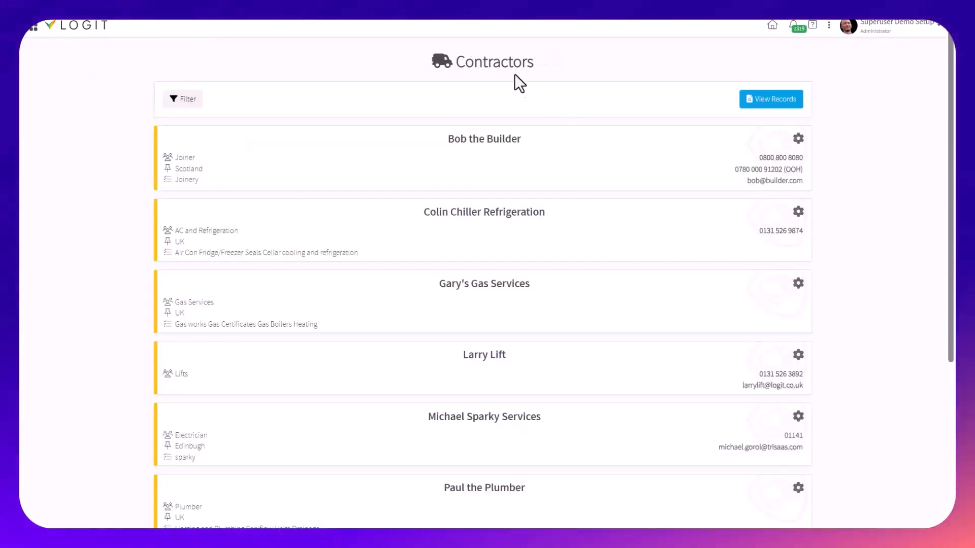
double_click(505, 62)
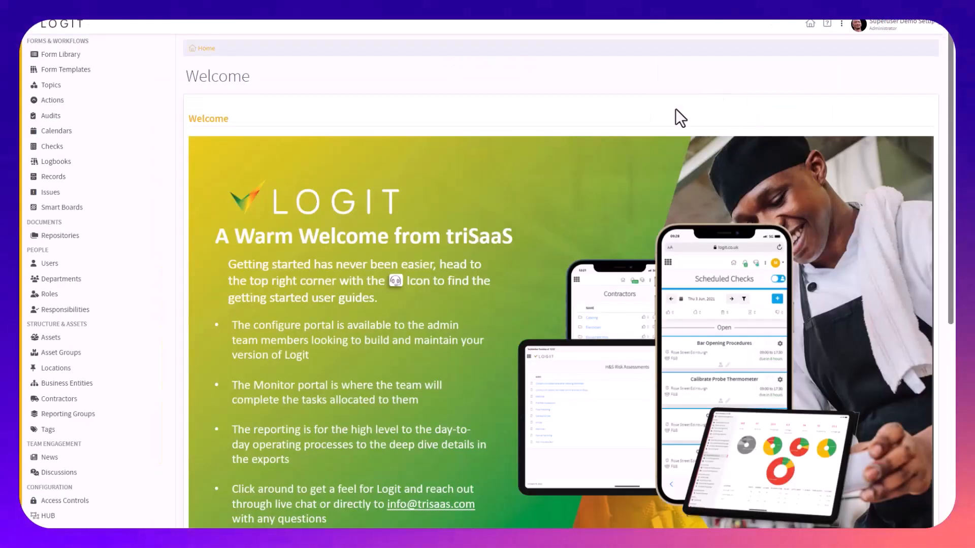
Open the contractor properties in the Configure portal and examine the Public Liability section's name and properties
scroll(121, 366, "down", 3)
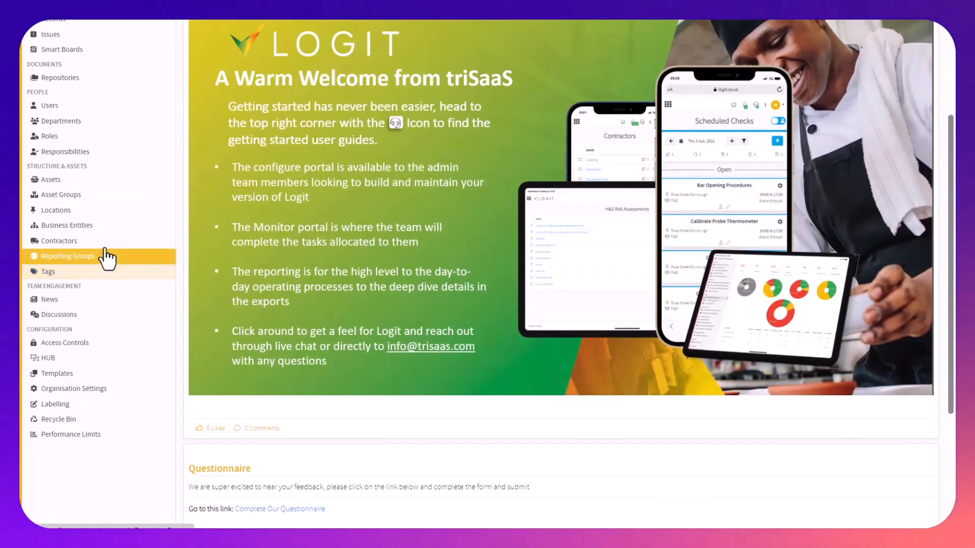
left_click(103, 246)
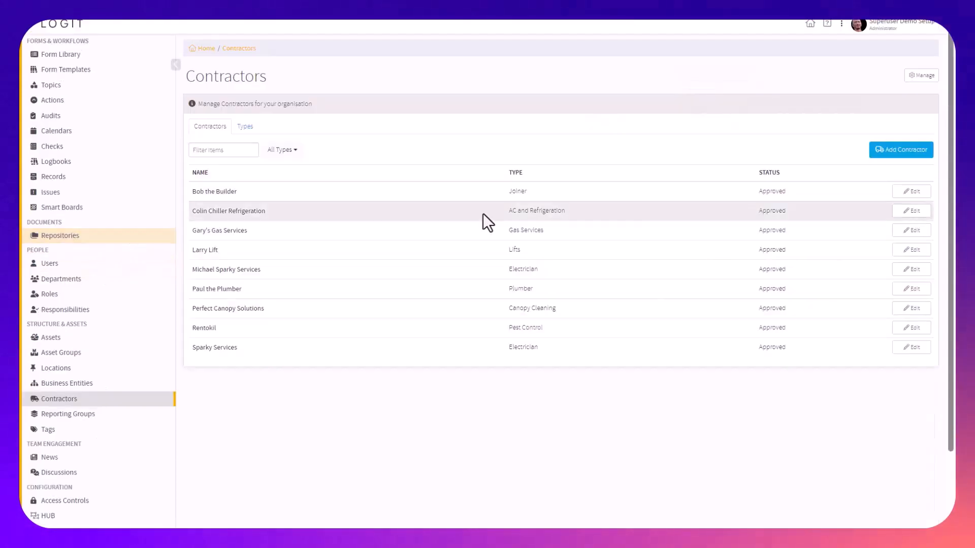
left_click(921, 76)
scroll(427, 366, "down", 8)
scroll(386, 380, "down", 3)
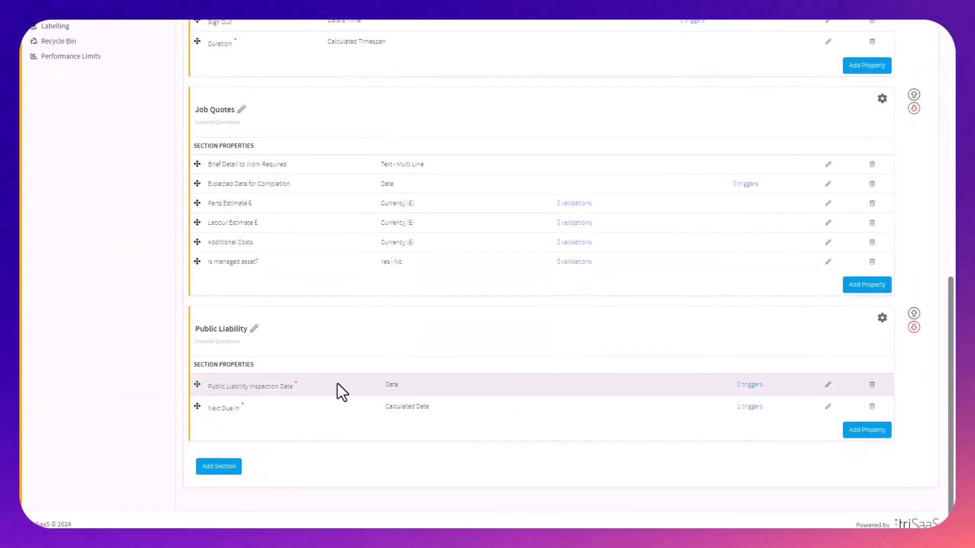
double_click(222, 328)
triple_click(212, 329)
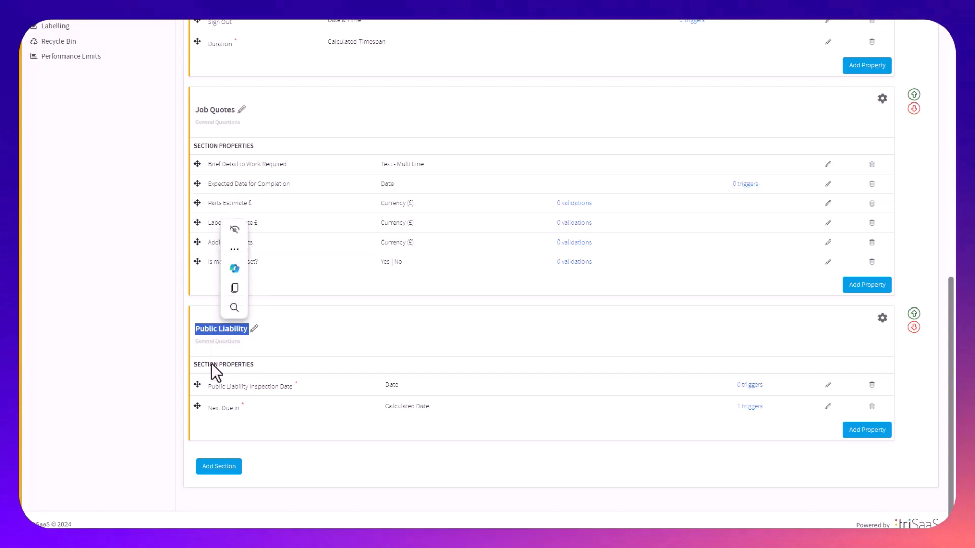
scroll(218, 366, "up", 10)
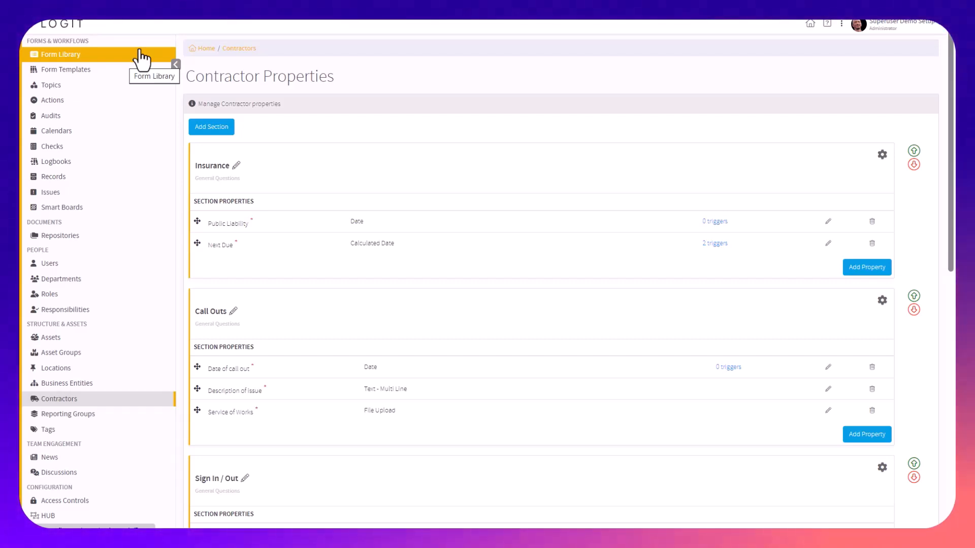
Start a new form in the Form Library named "Contractor liability contractor form"
left_click(147, 57)
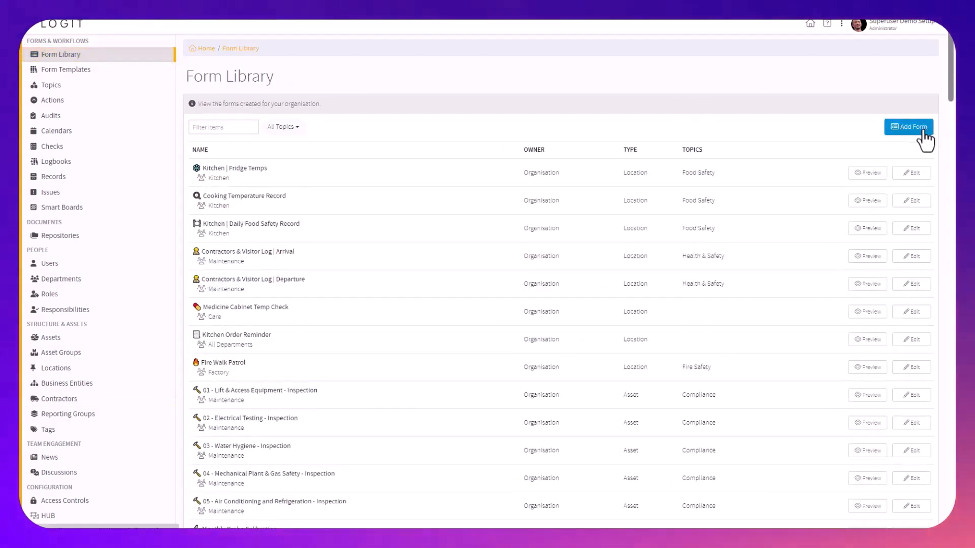
left_click(904, 127)
left_click(438, 118)
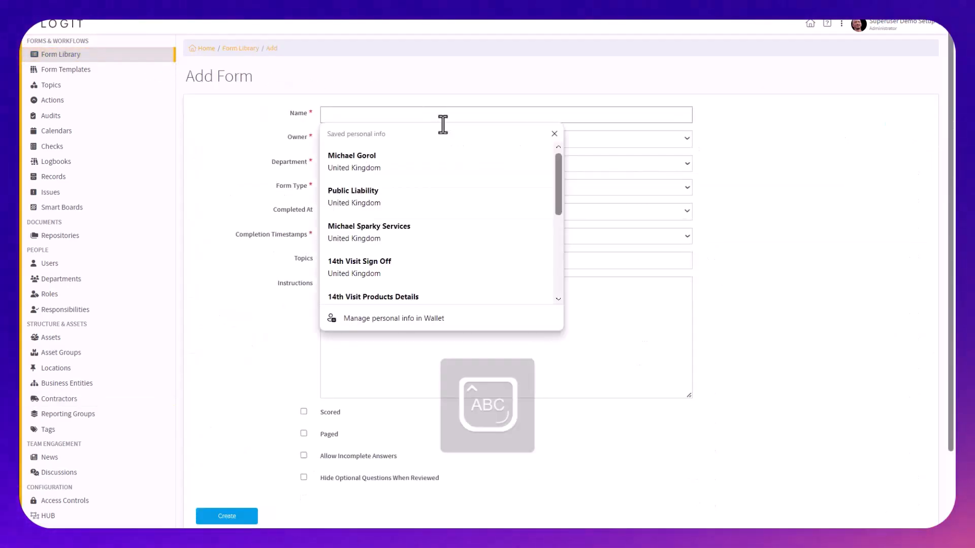
type("Contractor liabi")
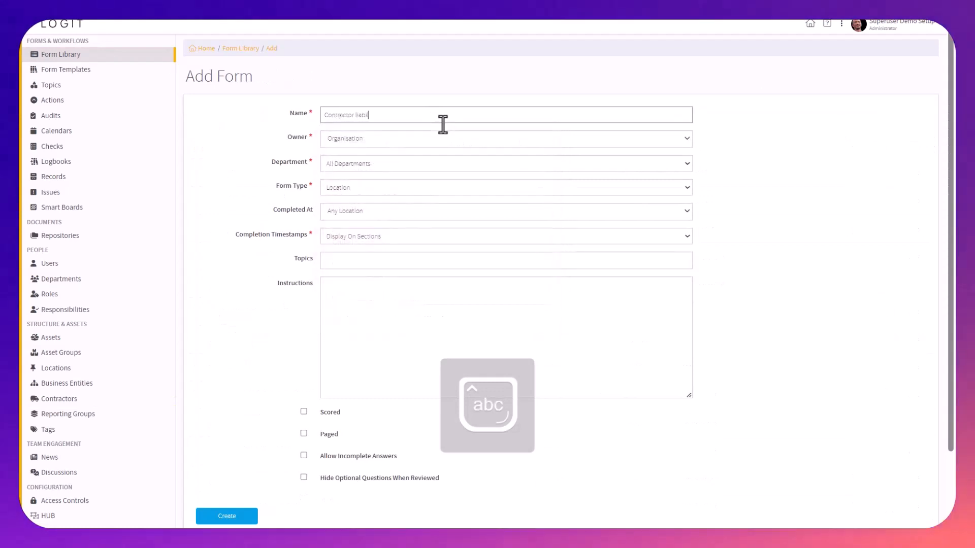
type("lity contractor form")
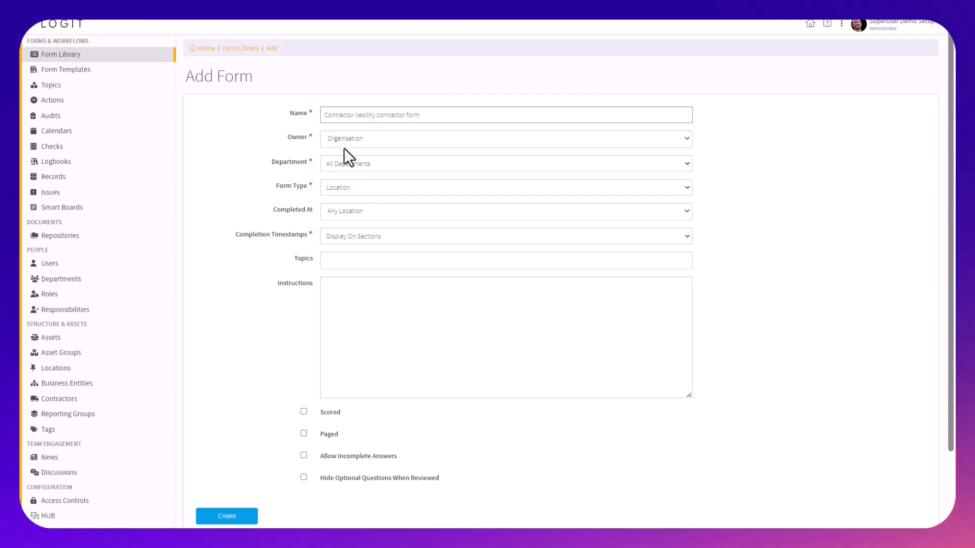
Set the form to All Departments, form type Contractor and completion timestamps Display On Questions, and create it
left_click(350, 164)
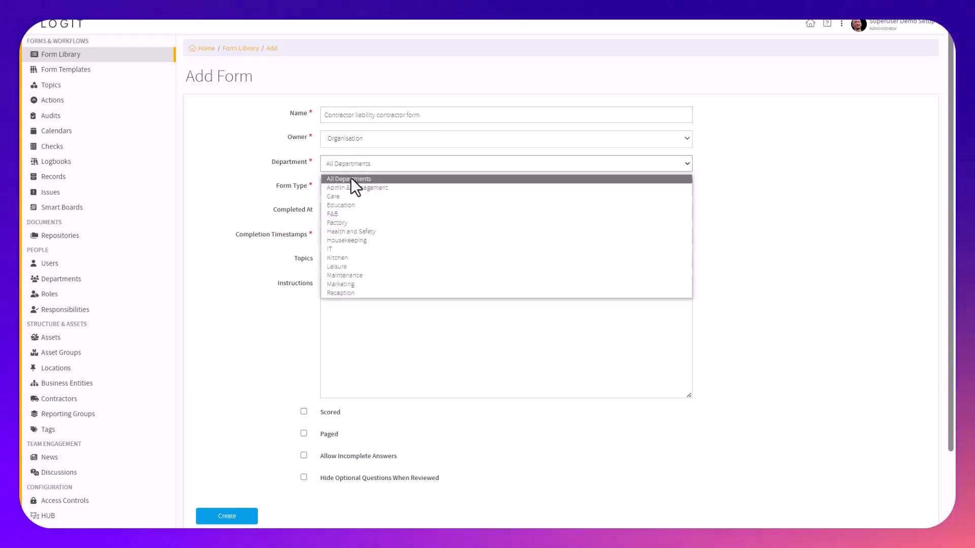
left_click(351, 178)
left_click(365, 170)
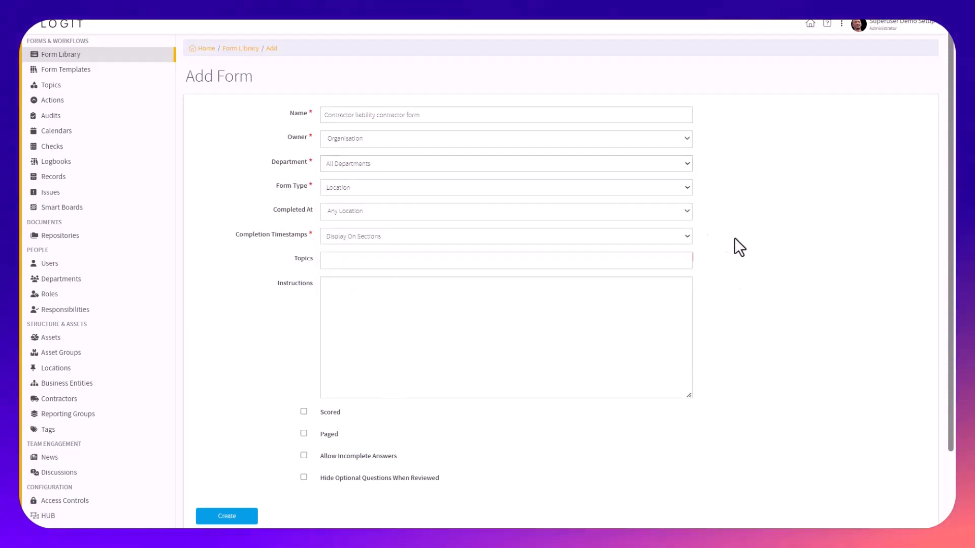
left_click(363, 189)
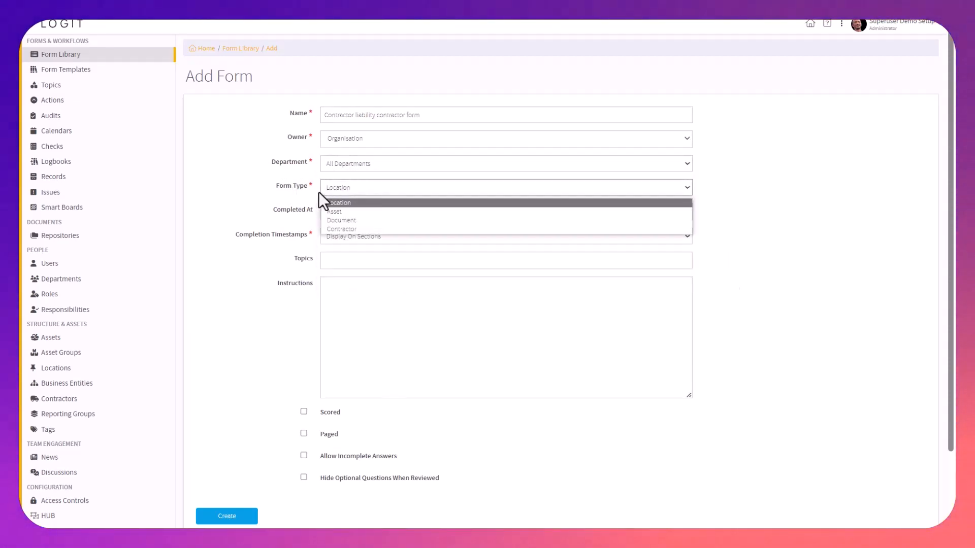
left_click(361, 228)
left_click(348, 211)
left_click(363, 232)
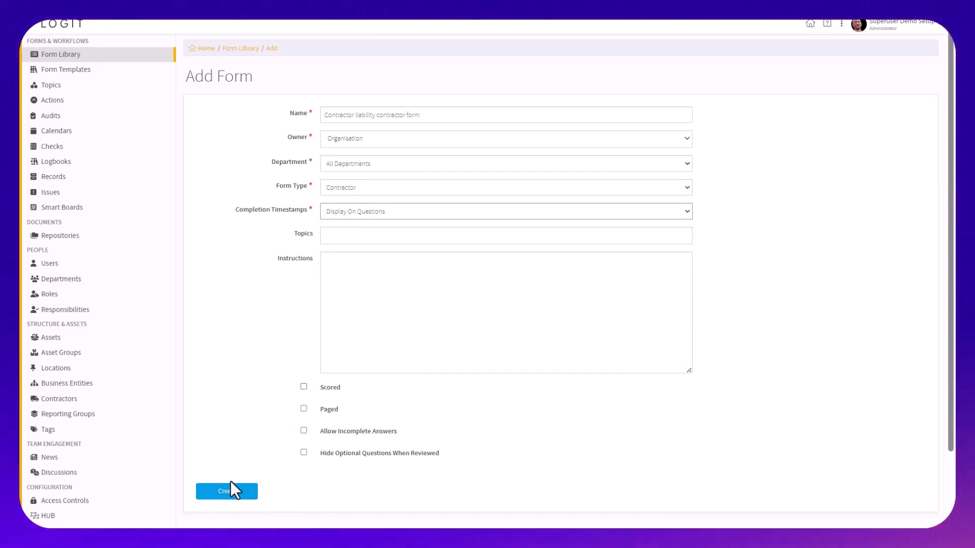
left_click(236, 493)
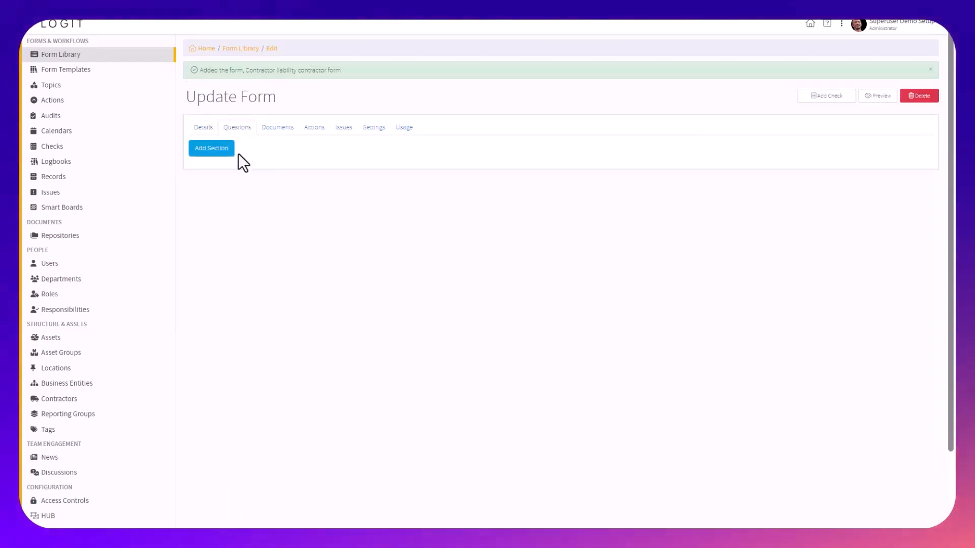
Add a Contractor Properties section named "Public Liability due date" to the form's questions
left_click(219, 151)
left_click(398, 87)
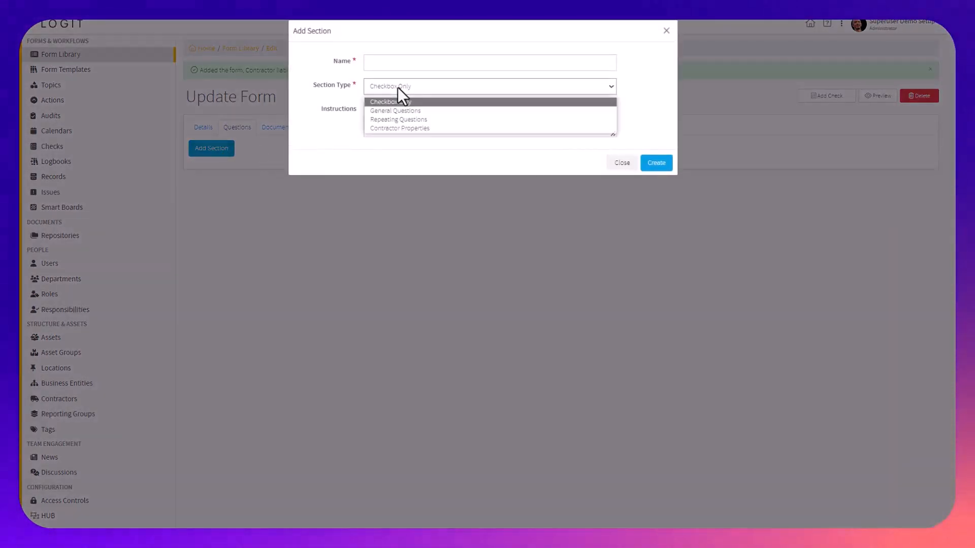
left_click(410, 127)
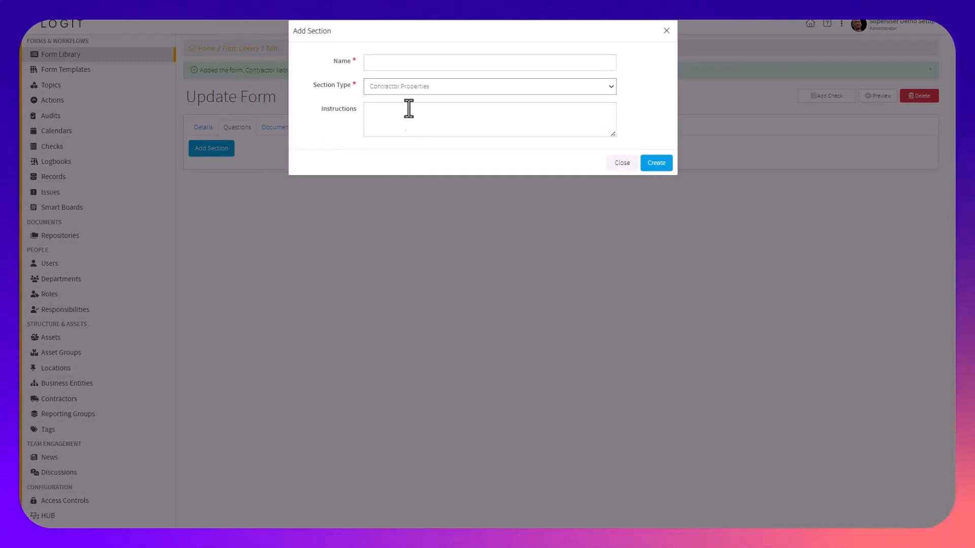
left_click(402, 57)
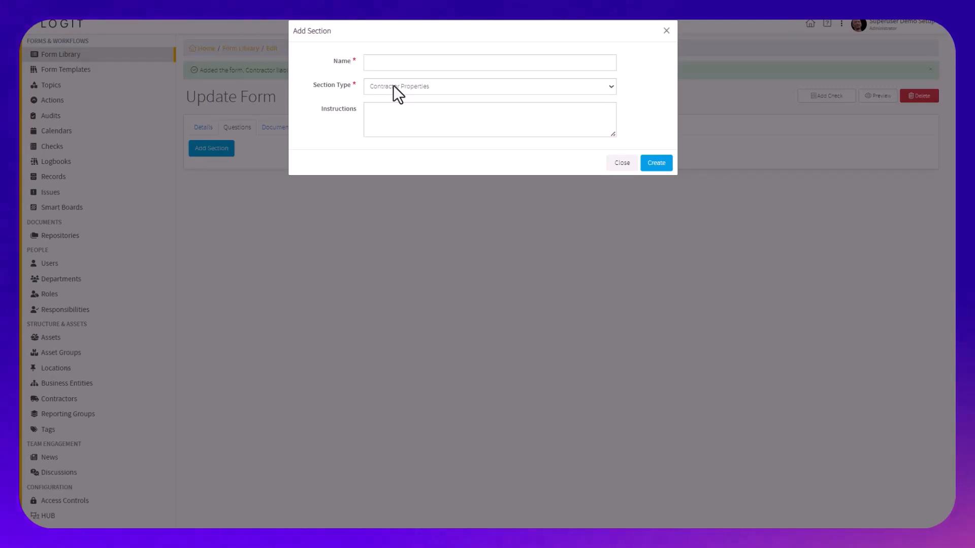
left_click(390, 63)
type("Public Liability")
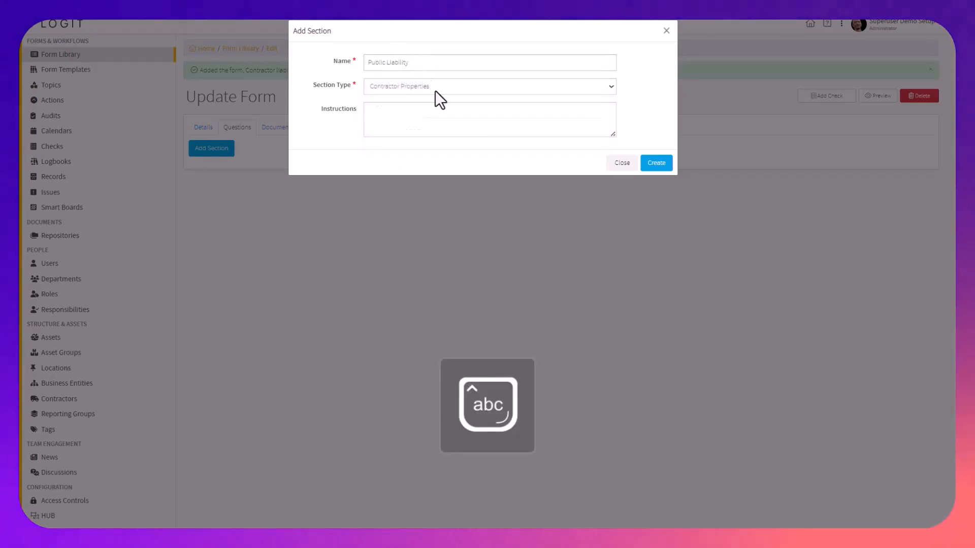
left_click(504, 69)
type("d")
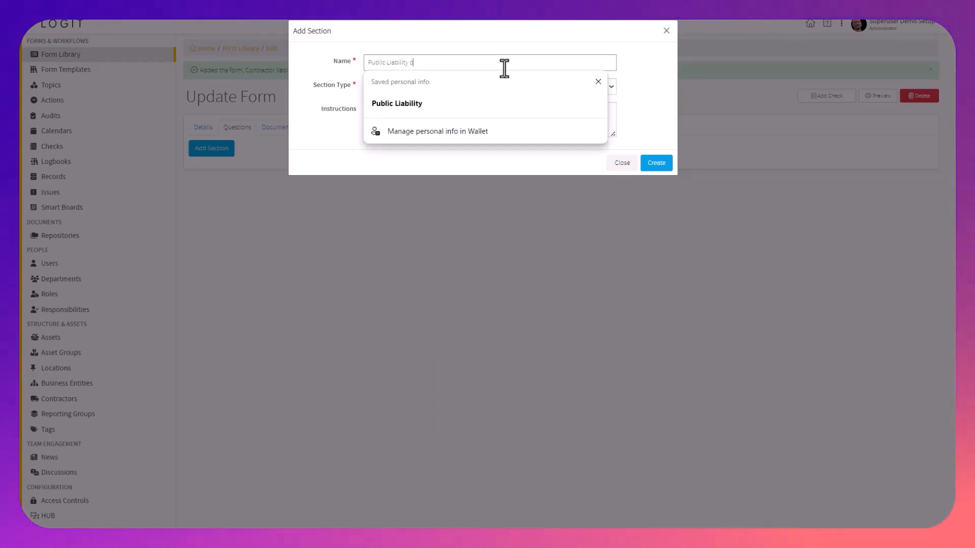
type("ue date")
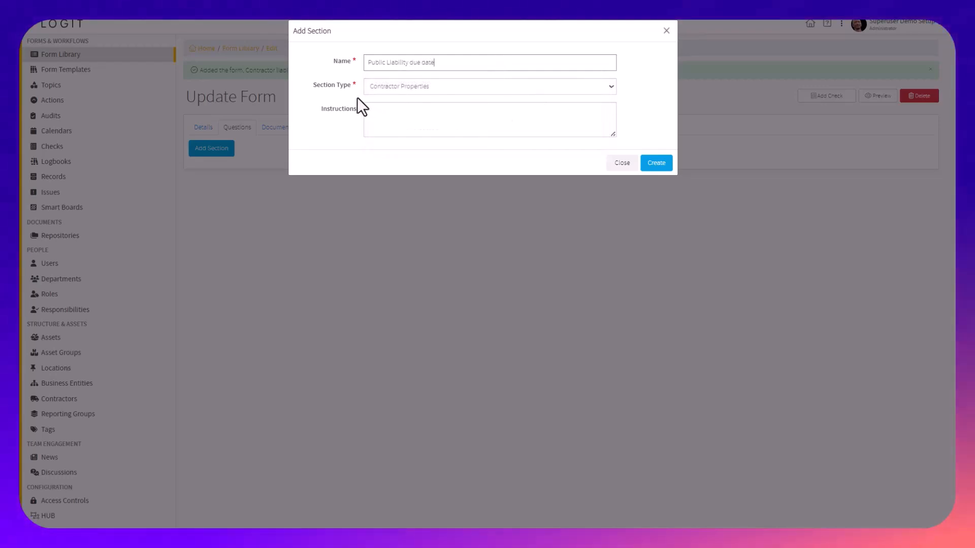
left_click(650, 164)
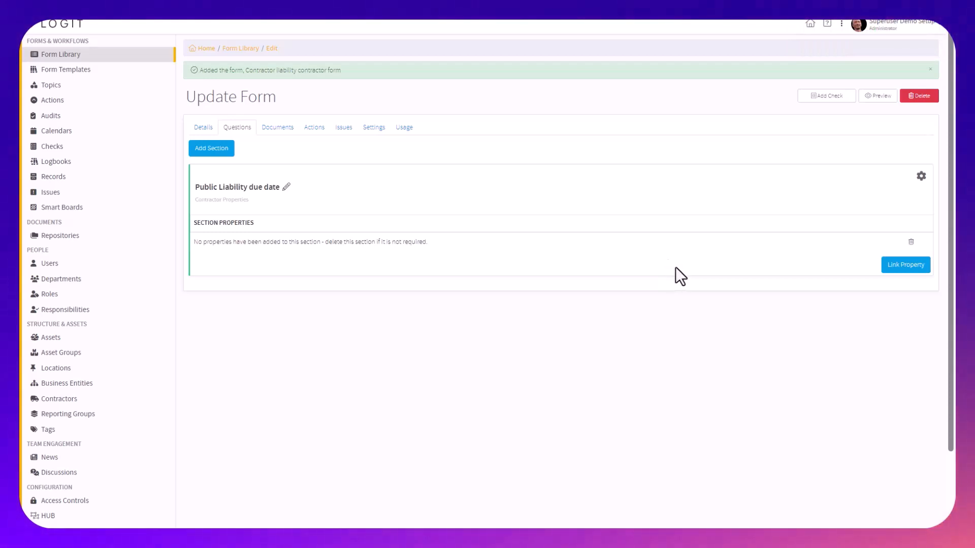
Link the Public Liability Inspection Date property from the Public Liability section to the new form section
left_click(898, 265)
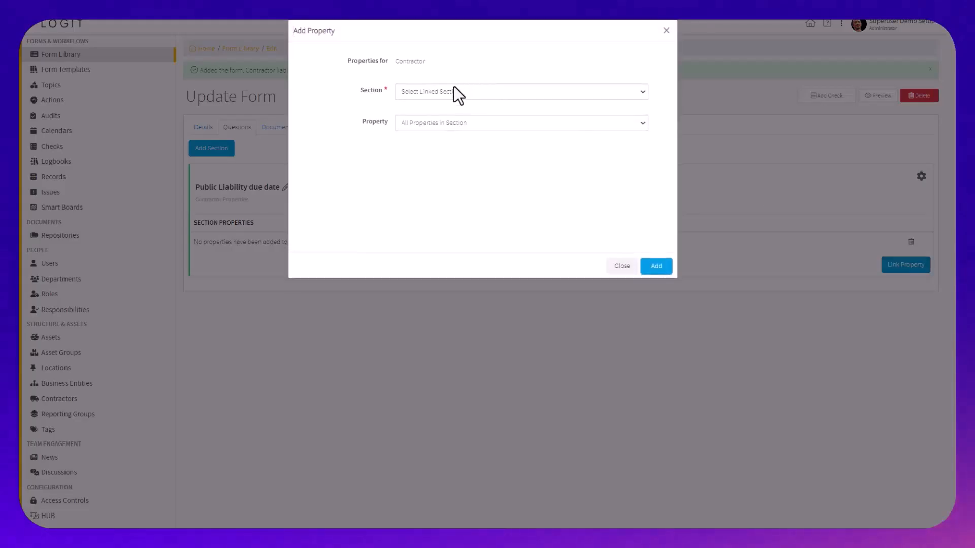
left_click(455, 92)
left_click(471, 151)
left_click(442, 124)
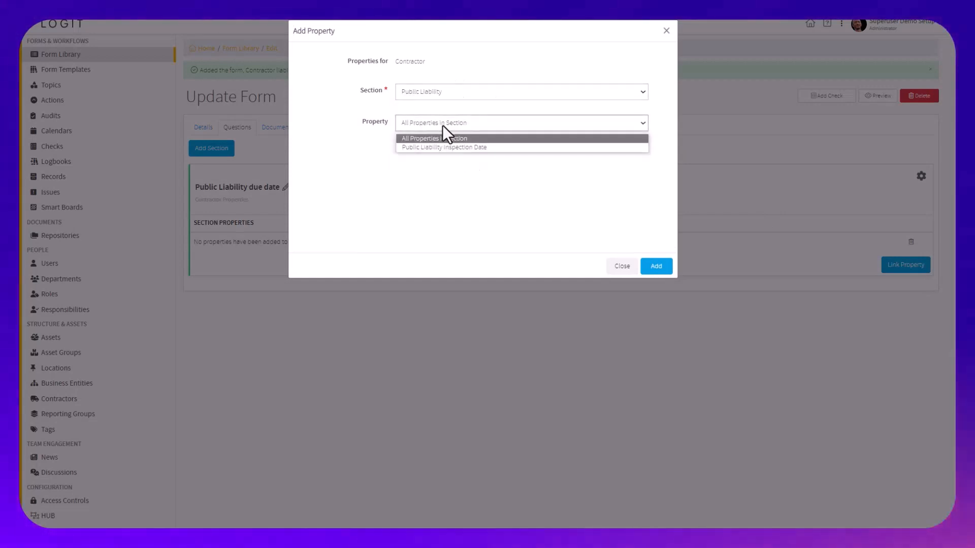
left_click(462, 147)
left_click(656, 268)
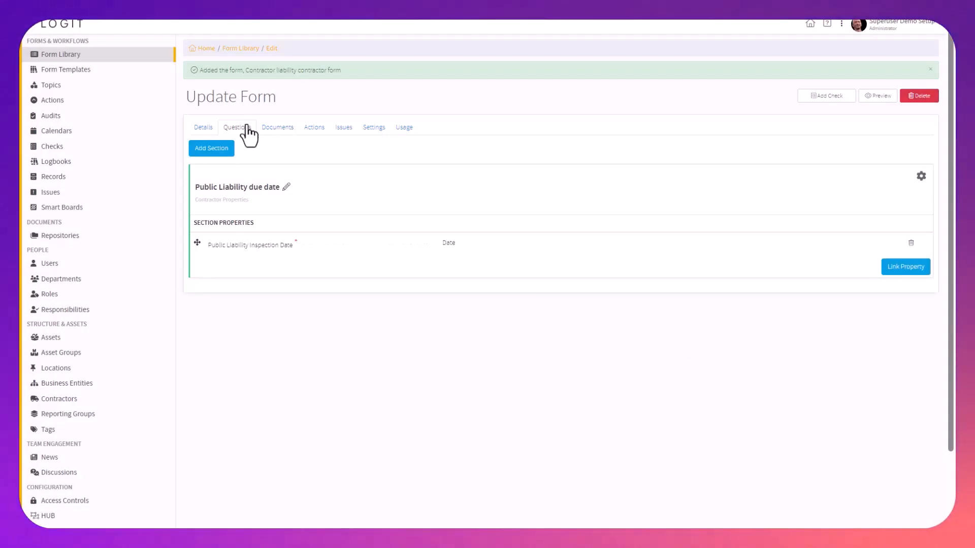
Copy the form's name and start a new record named "Contractor liability contractor form"
left_click(212, 130)
triple_click(321, 153)
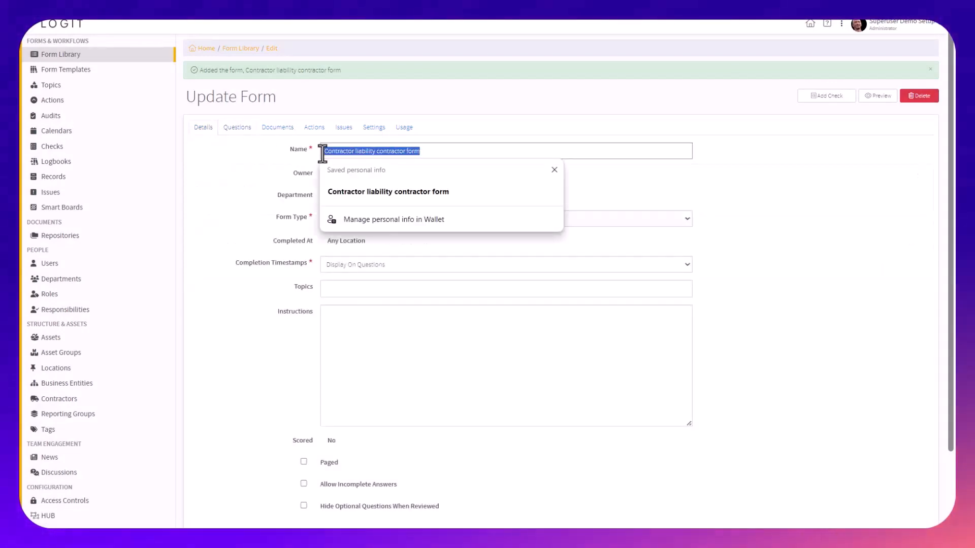
left_click(117, 178)
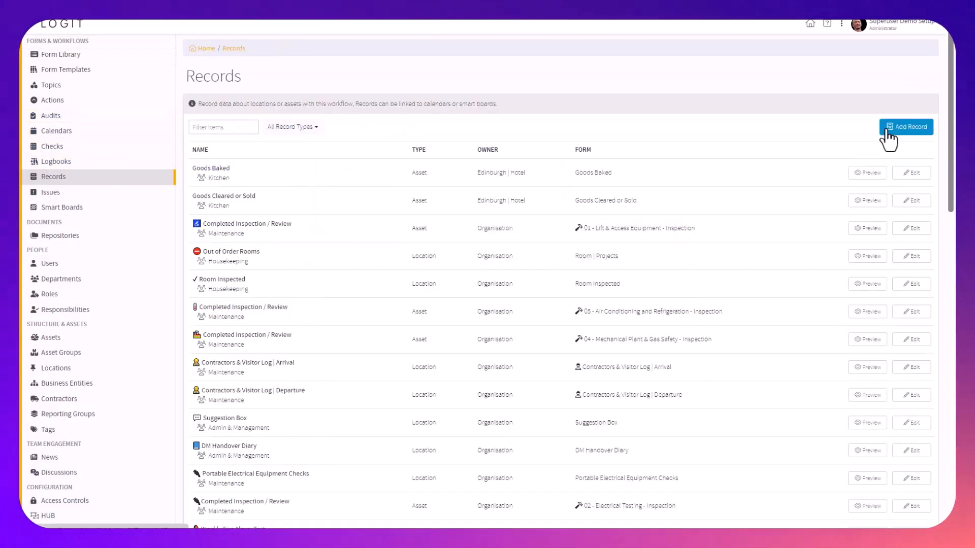
left_click(912, 128)
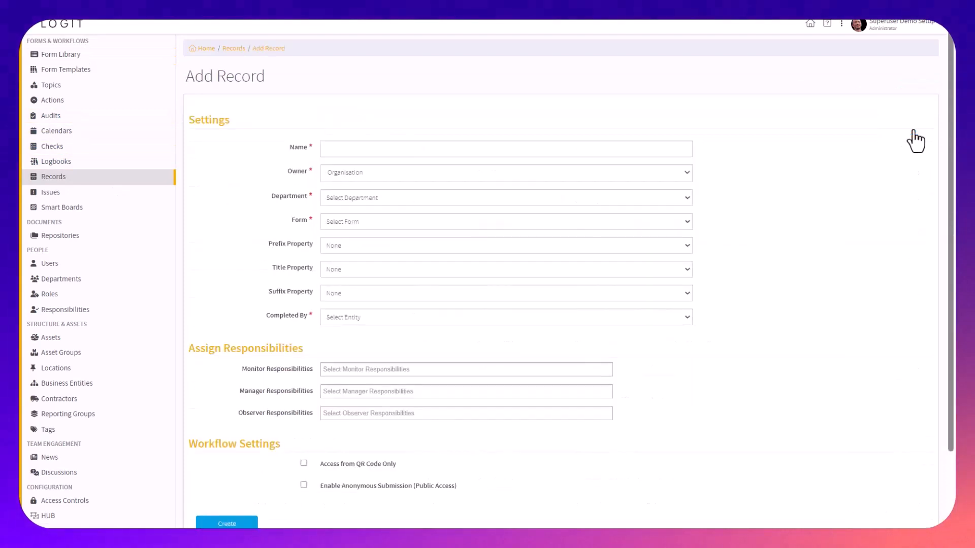
left_click(631, 153)
left_click(498, 267)
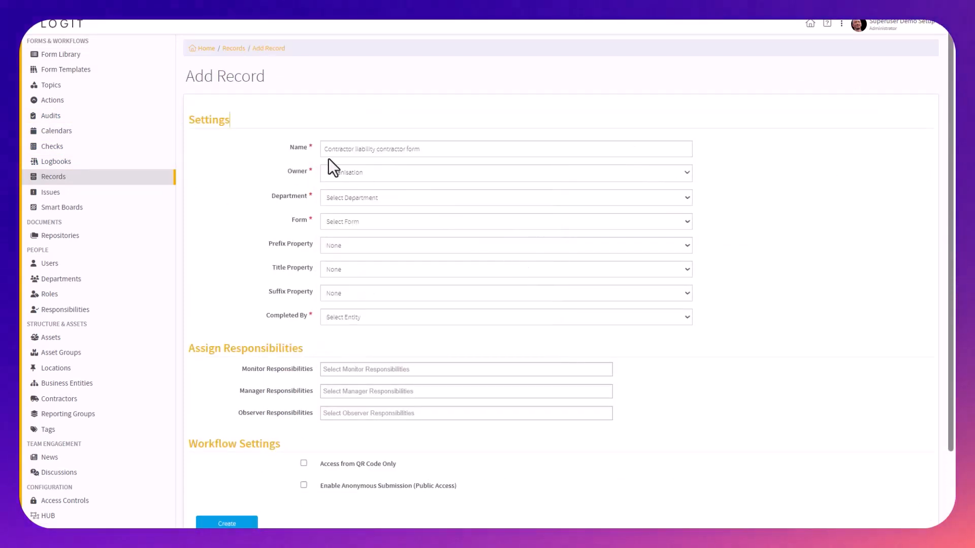
Set the record's department to Admin & Management and its form to "Contractor liability contractor form"
left_click(358, 203)
left_click(368, 222)
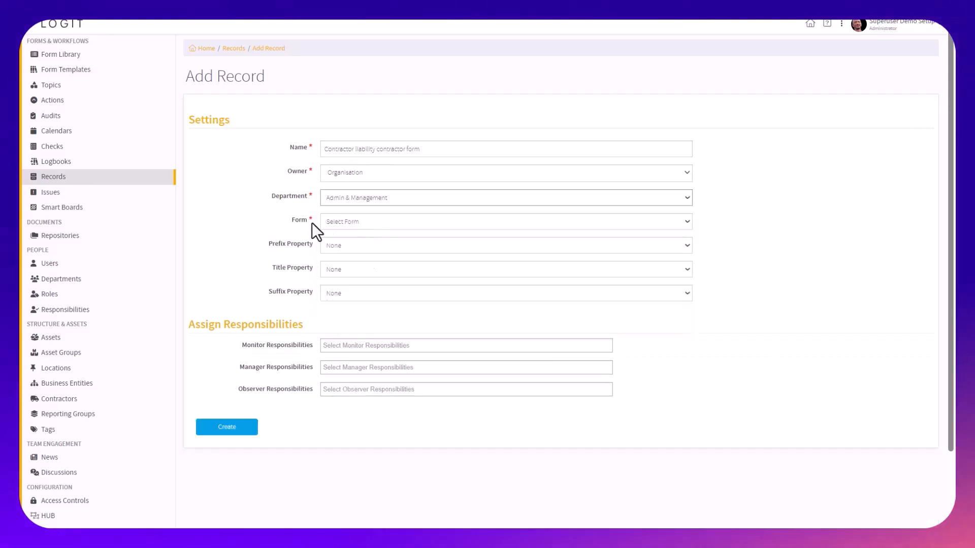
left_click(361, 229)
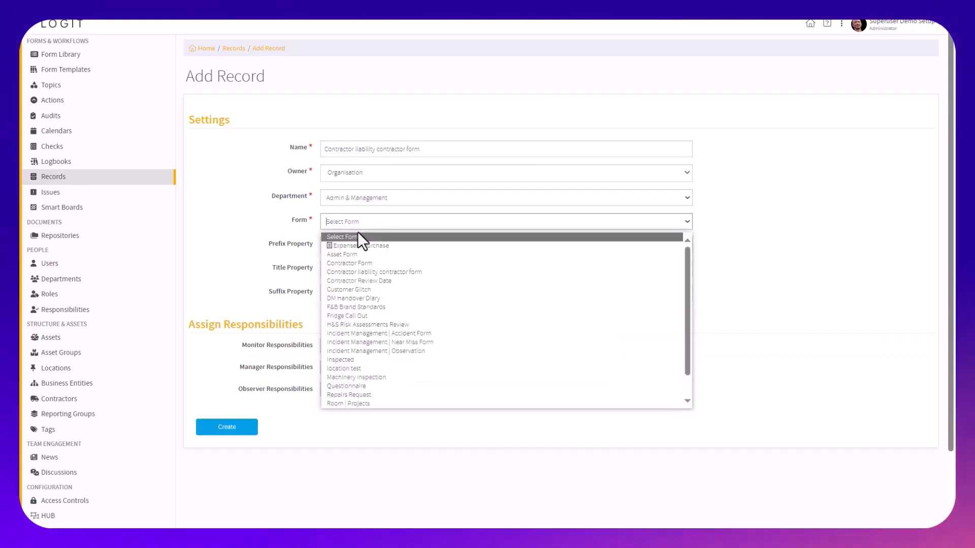
left_click(384, 275)
left_click(357, 290)
left_click(357, 311)
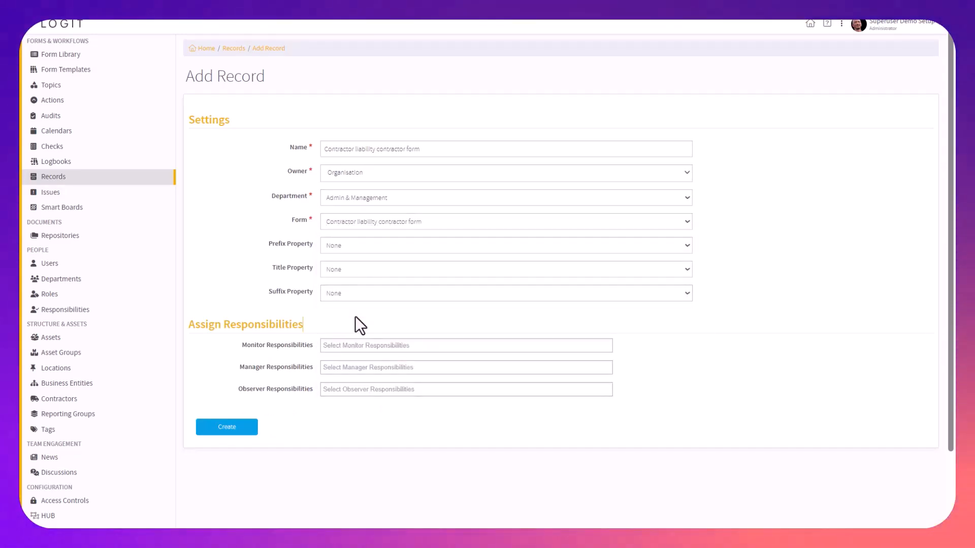
left_click(354, 347)
left_click(364, 371)
left_click(370, 384)
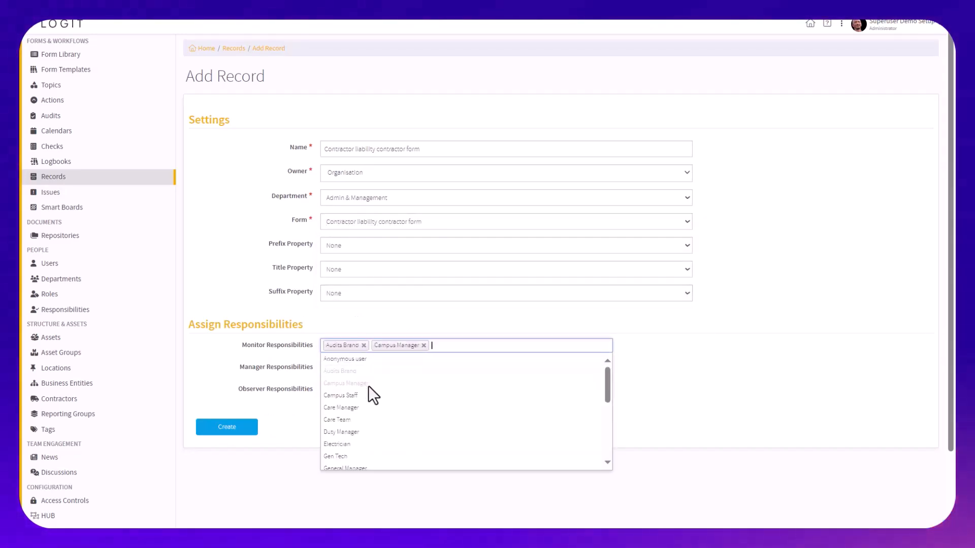
left_click(376, 420)
left_click(638, 390)
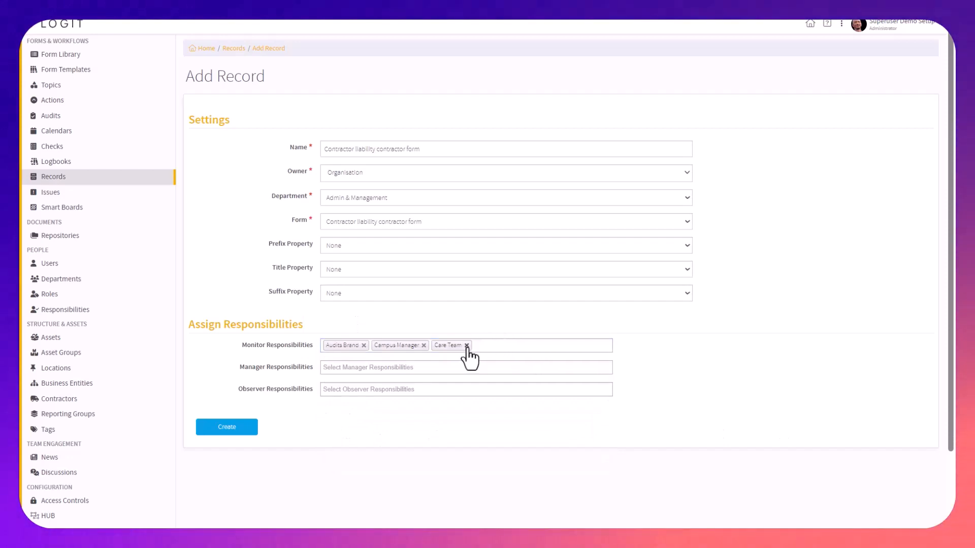
triple_click(363, 348)
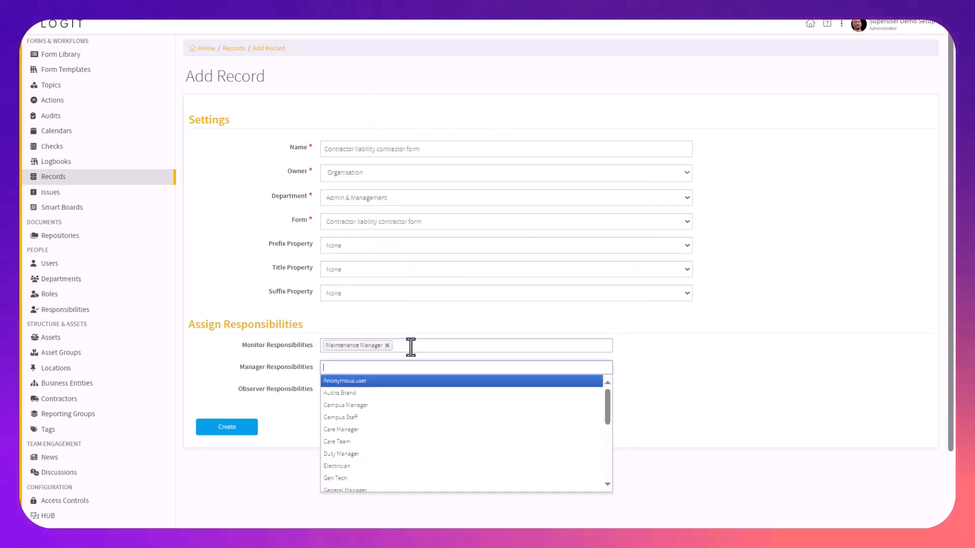
Assign Maintenance Manager to the record's monitor responsibilities and General Manager to its manager responsibilities
type("gn")
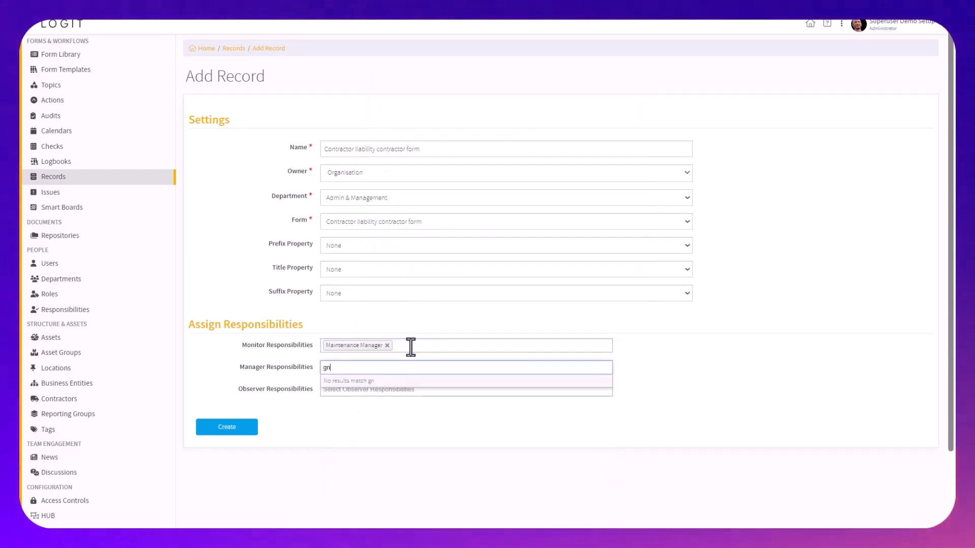
key("BackSpace")
type("en")
key("Down")
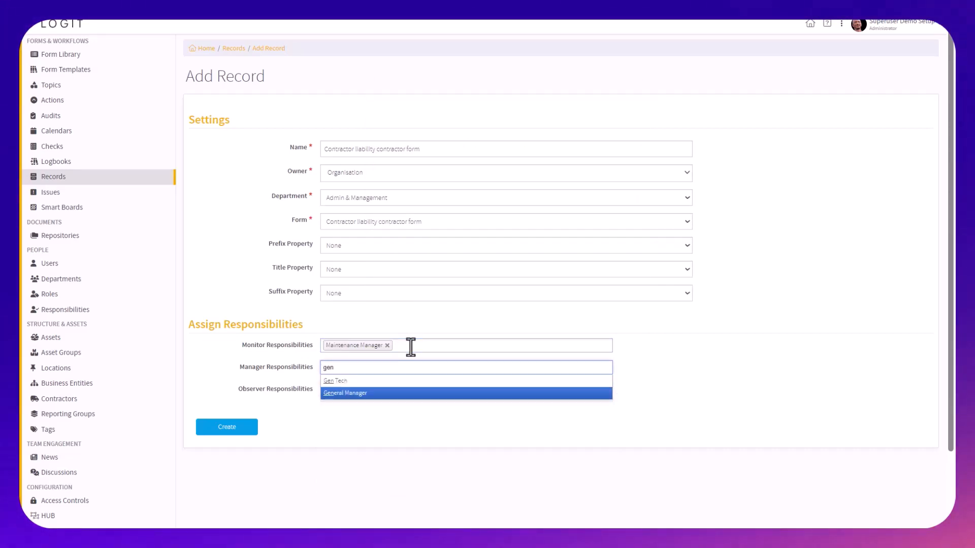
key("Return")
key("Tab")
Assign HO Observer as observer and Reception Manager as an additional monitor, completing and creating the record
type("m")
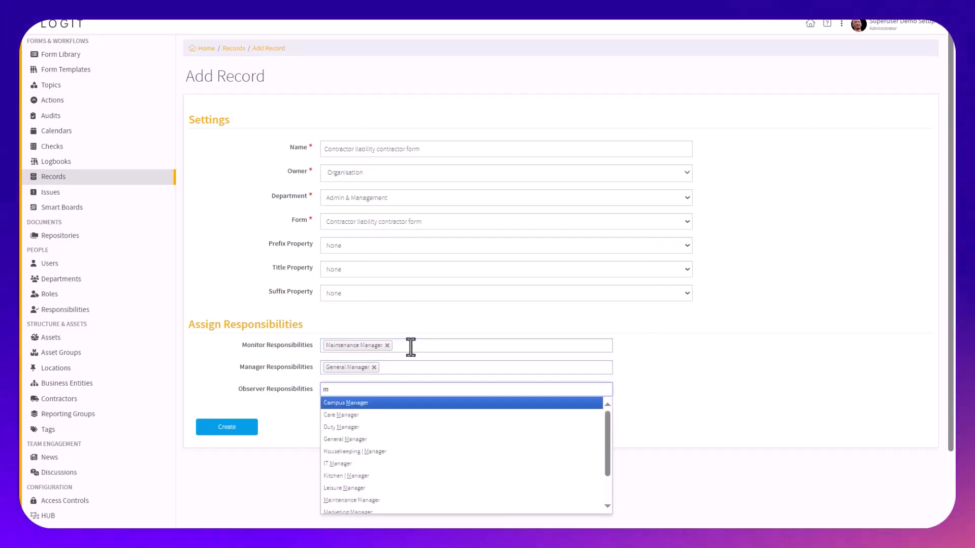
key("BackSpace")
type("g")
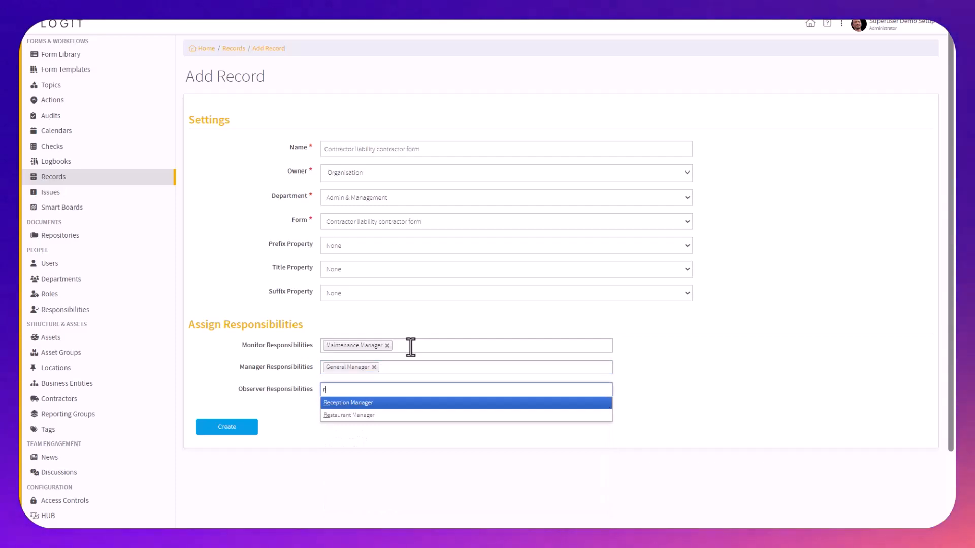
key("BackSpace")
type("ob")
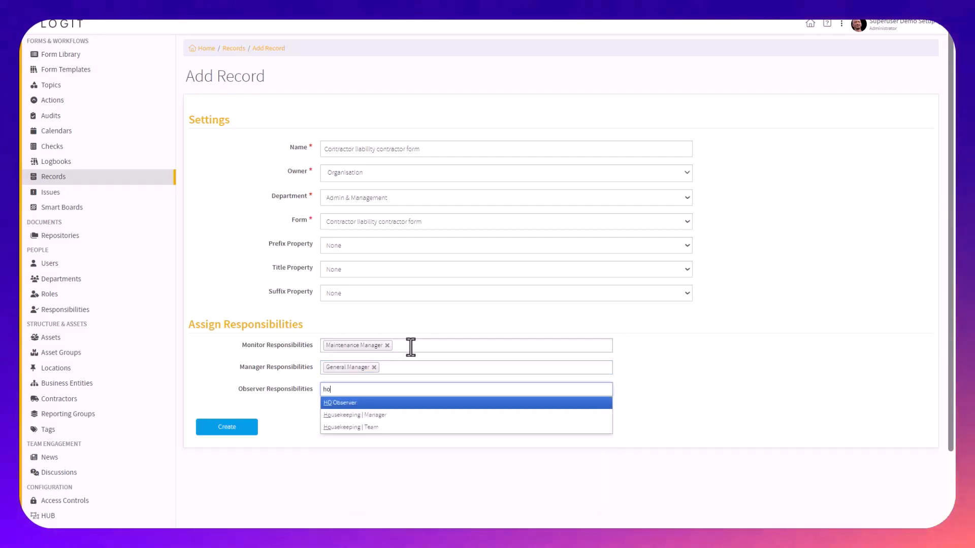
key("Return")
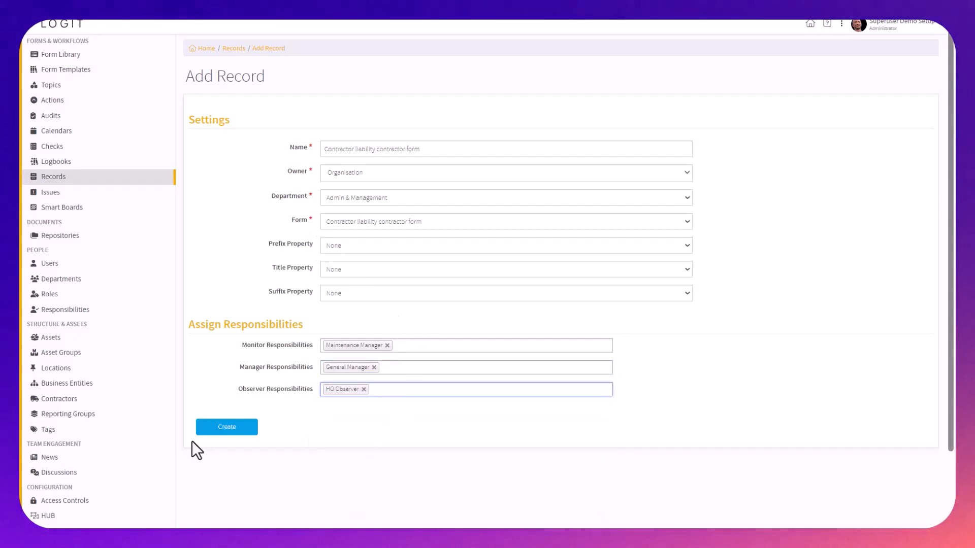
left_click(487, 348)
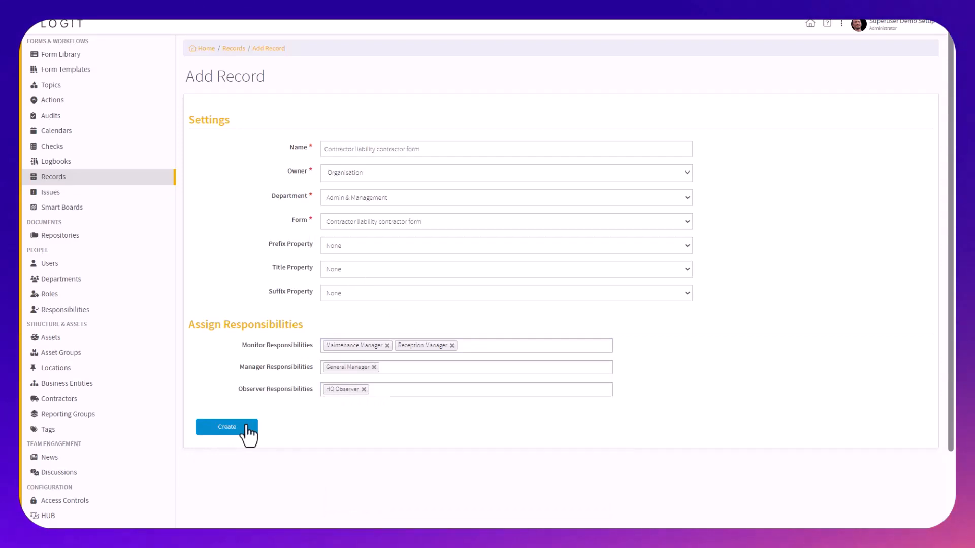
left_click(246, 428)
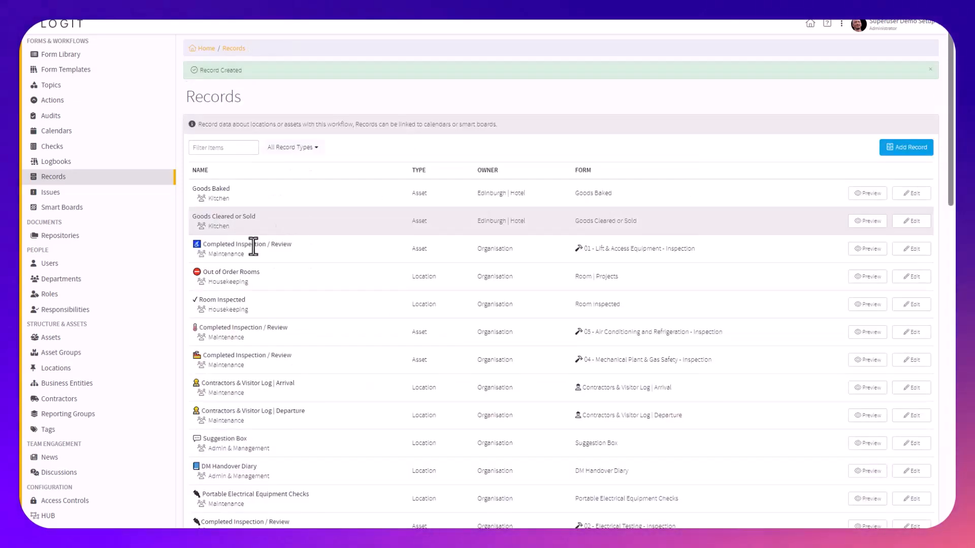
Switch to the Monitor portal and open the Contractors list
left_click(841, 25)
left_click(767, 80)
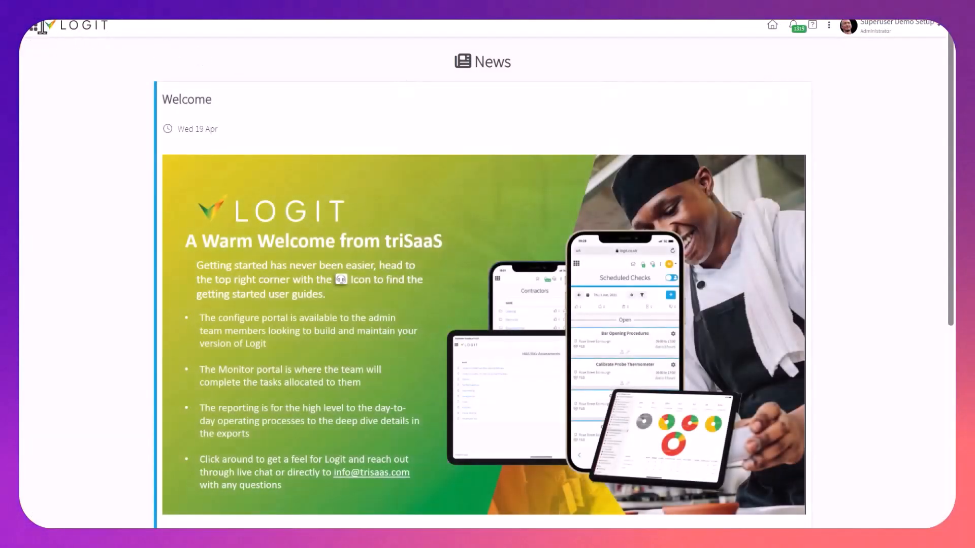
left_click(34, 27)
scroll(129, 282, "down", 3)
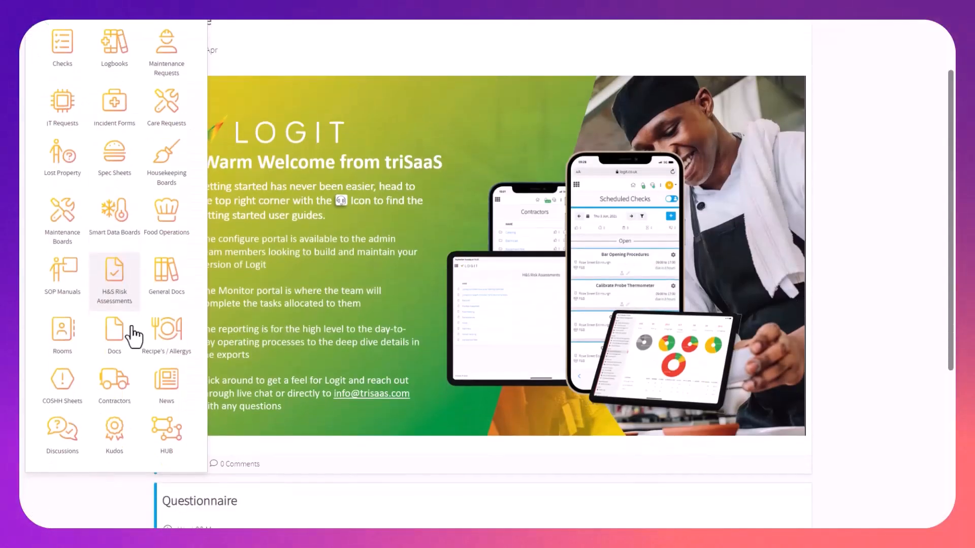
left_click(126, 394)
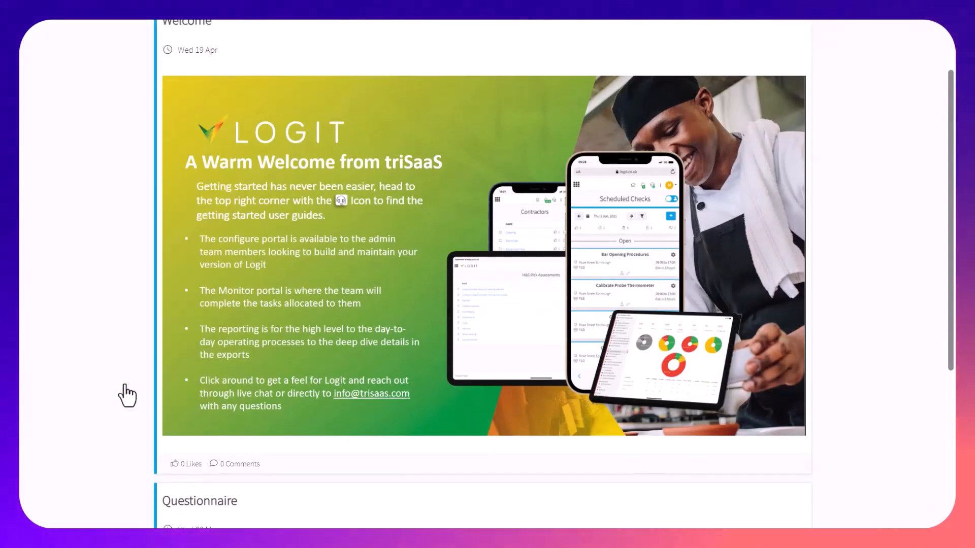
Add a "Contractor liability contractor form" record for the contractor Bob the Builder
left_click(798, 139)
left_click(749, 160)
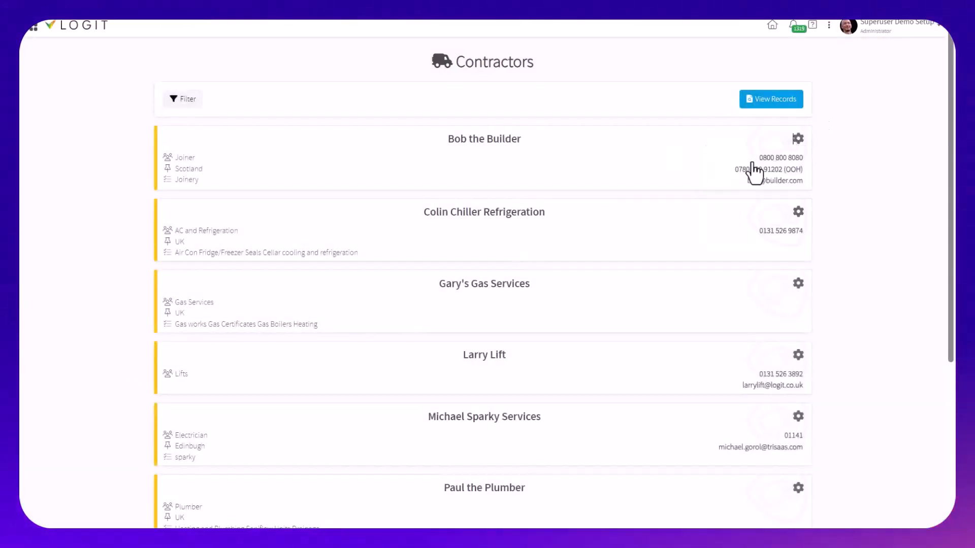
left_click(201, 118)
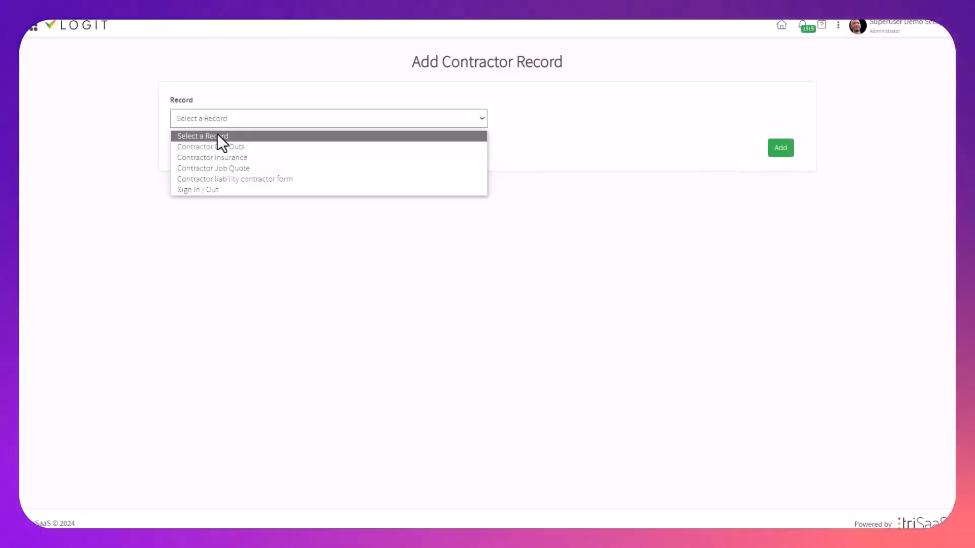
left_click(245, 178)
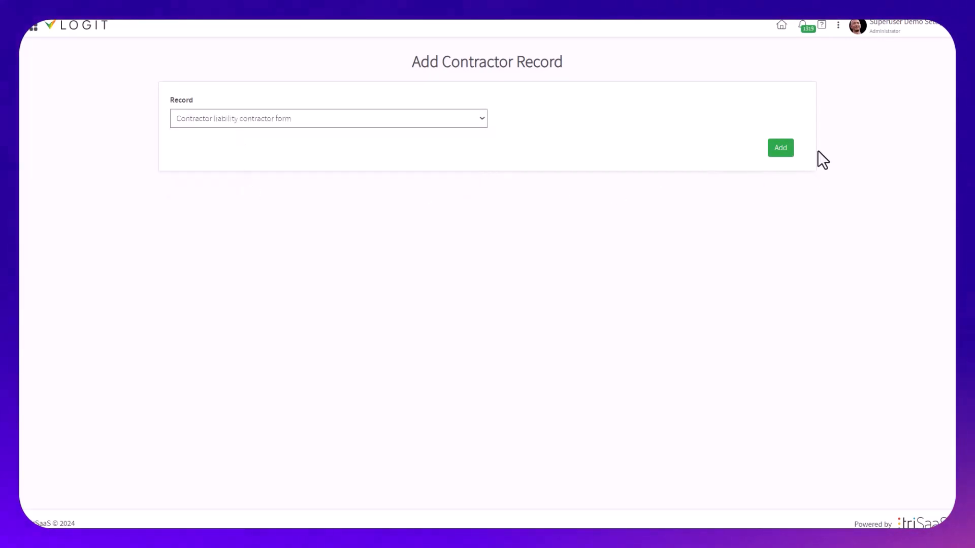
left_click(782, 151)
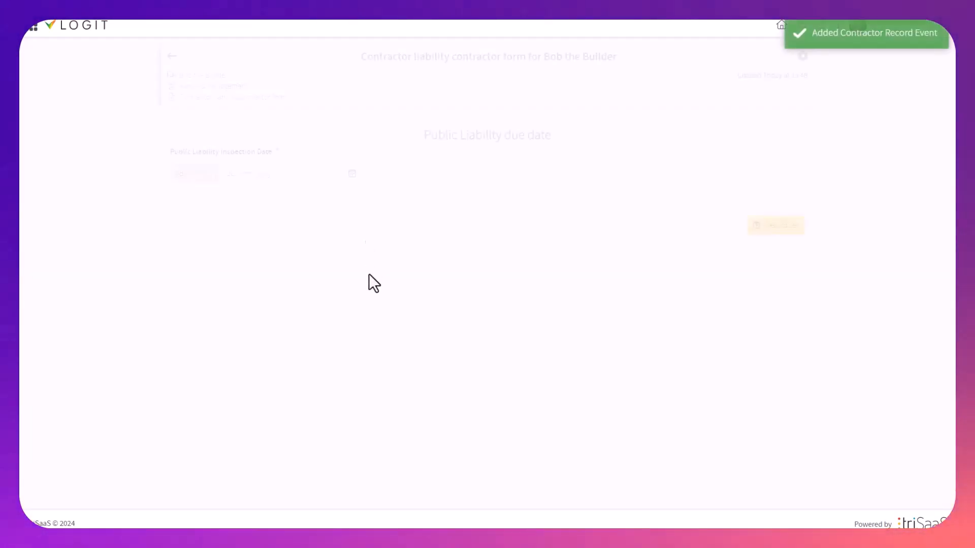
Set the Public Liability Inspection Date to 16/02/2023 and submit Bob the Builder's liability form
left_click(231, 171)
type("100220")
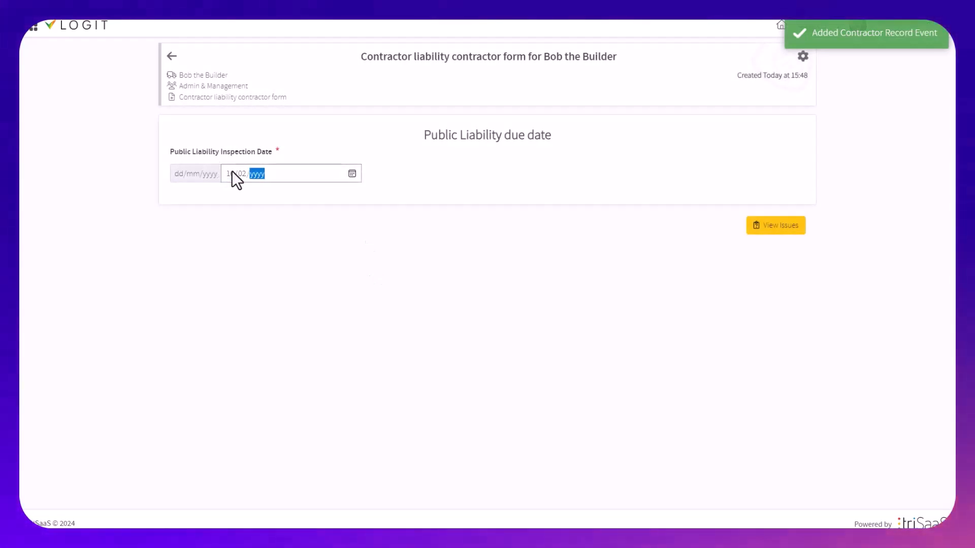
type("23")
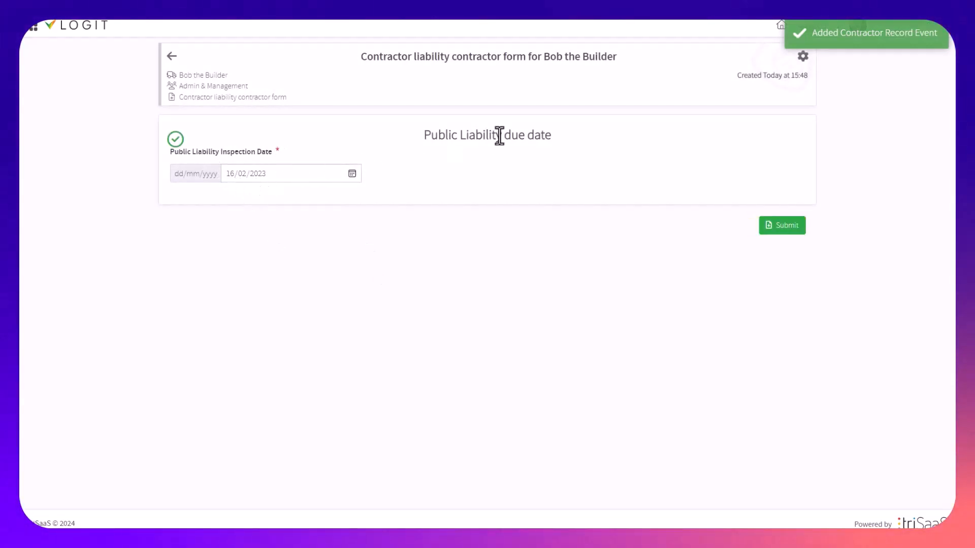
double_click(499, 135)
left_click(376, 219)
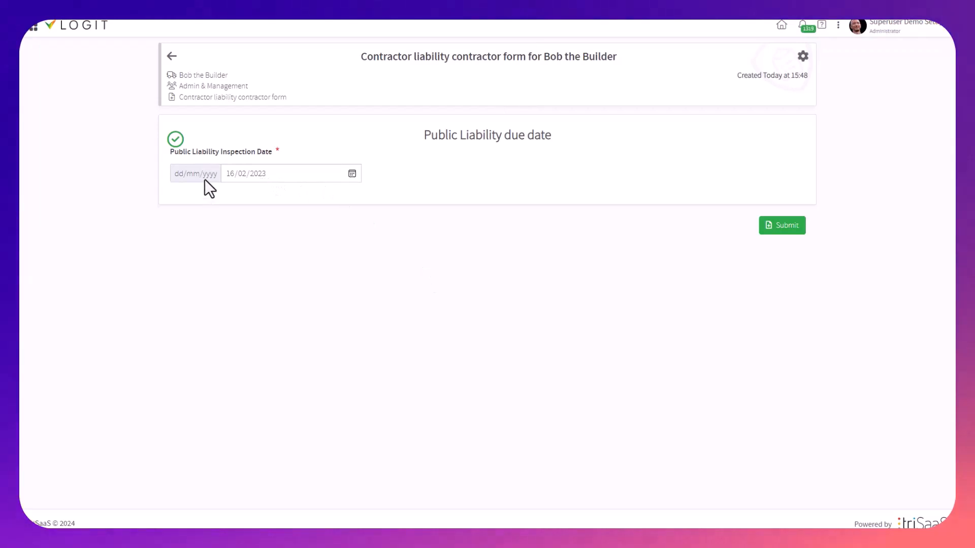
left_click(260, 174)
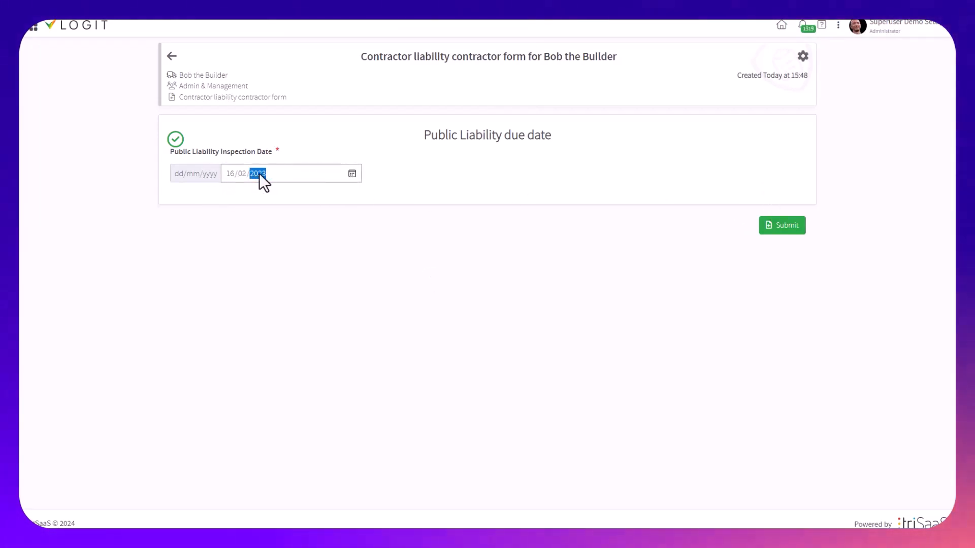
left_click(406, 246)
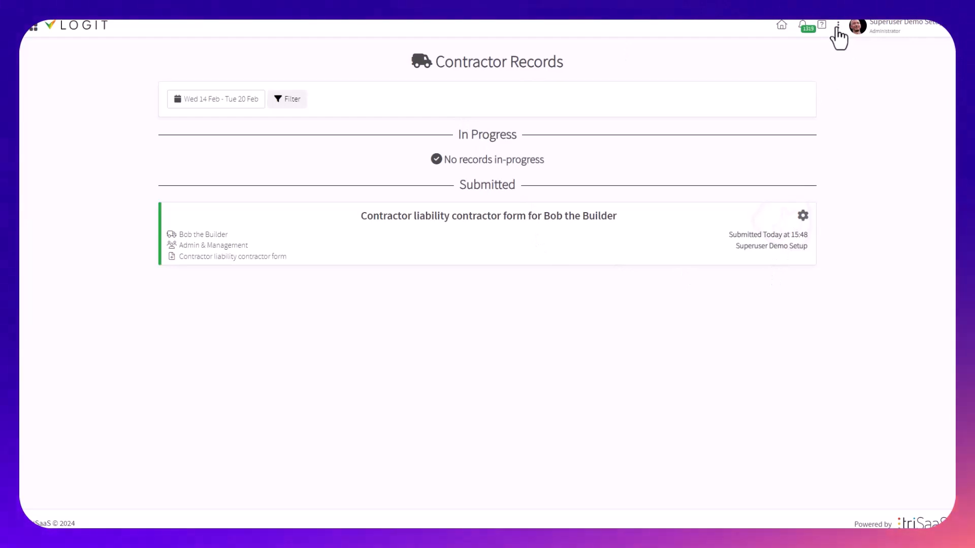
Switch to the Configure portal and open the Contractors list
left_click(839, 27)
left_click(719, 103)
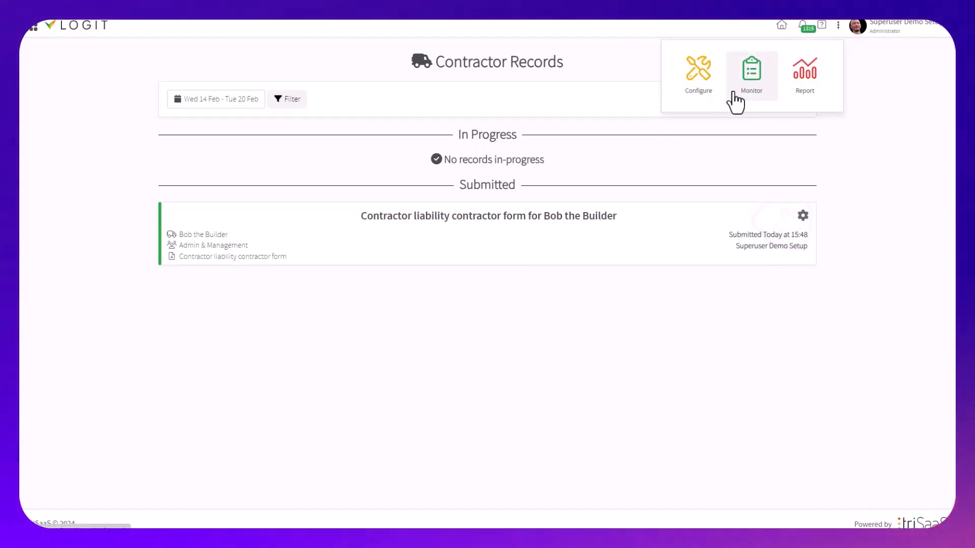
scroll(94, 426, "down", 4)
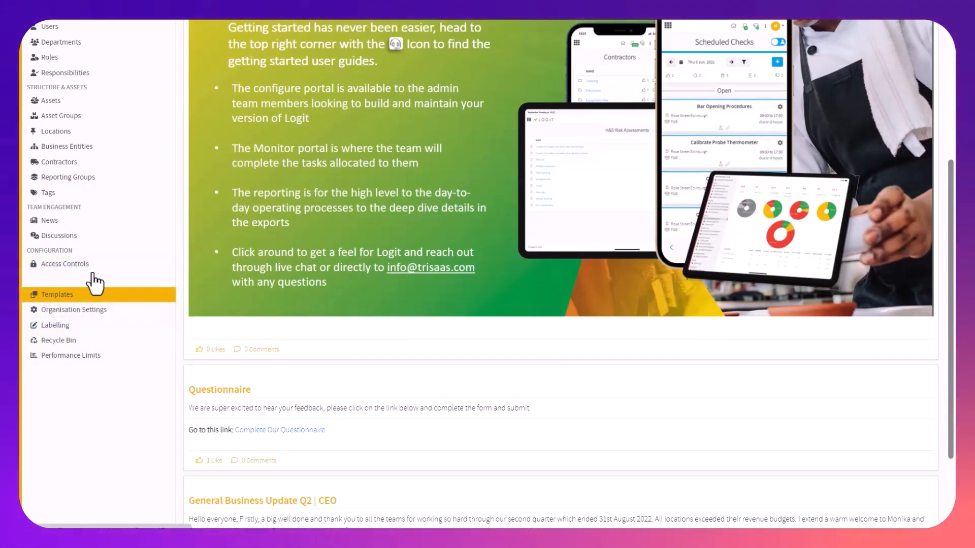
left_click(110, 162)
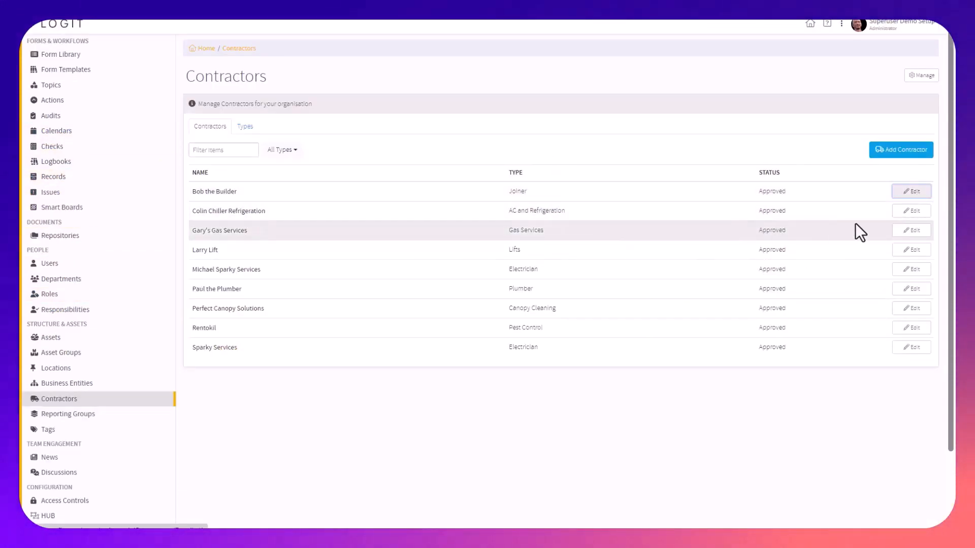
Open Bob the Builder for editing and check the inspection and next due dates in the Public Liability properties
left_click(912, 192)
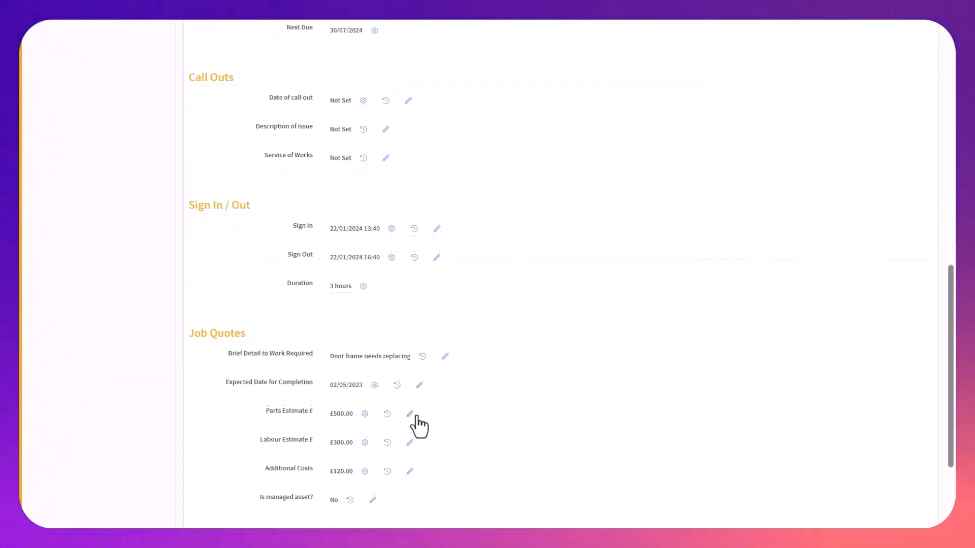
scroll(418, 427, "down", 3)
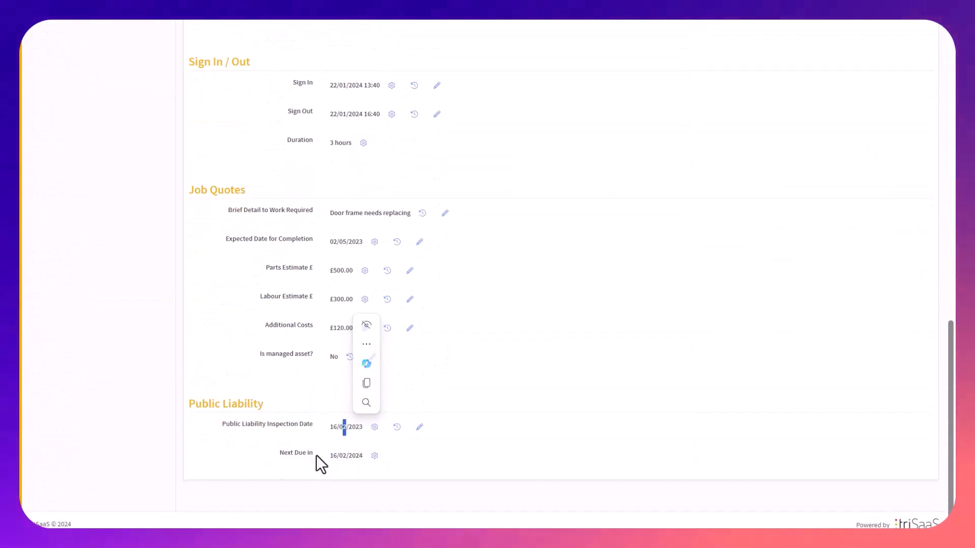
triple_click(340, 456)
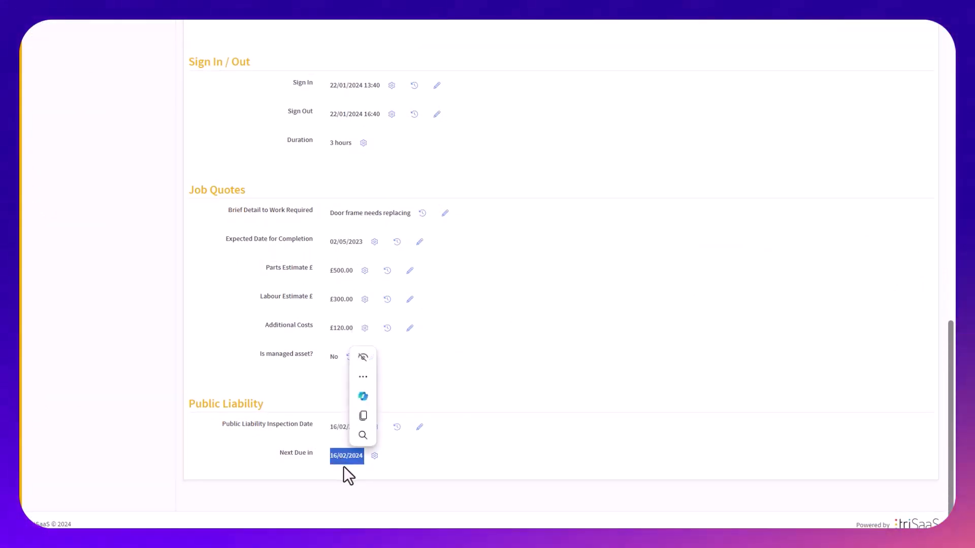
left_click(740, 372)
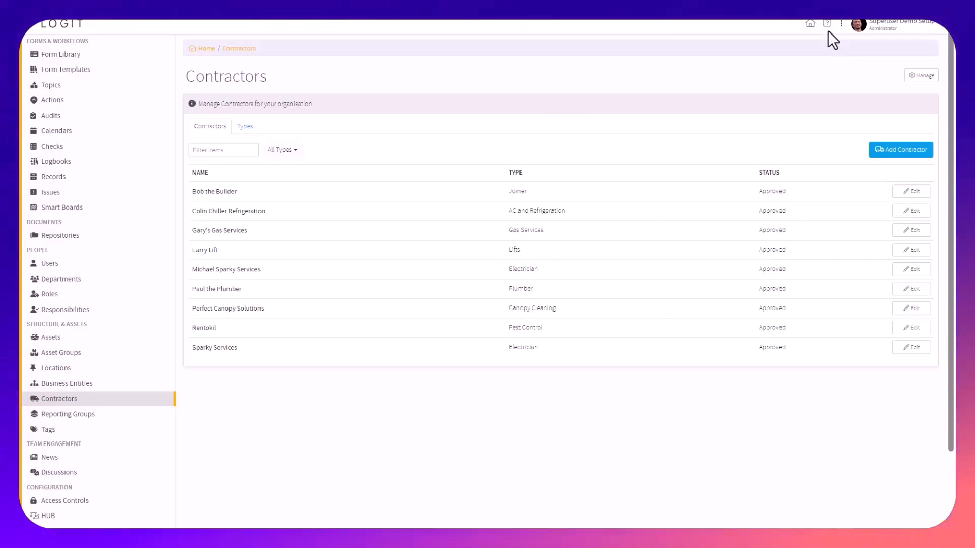
Switch to the Report portal and view the Contractor Performance report
left_click(841, 23)
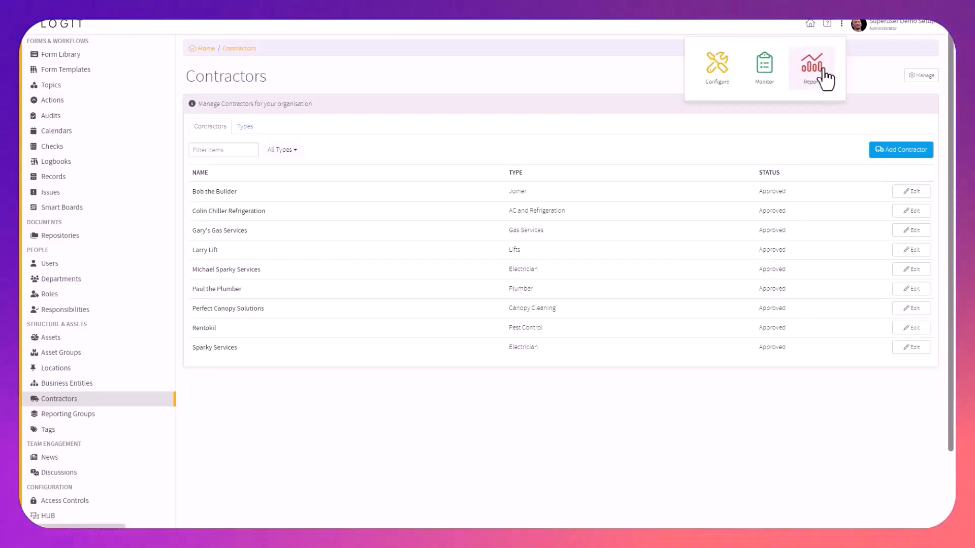
left_click(822, 80)
left_click(100, 73)
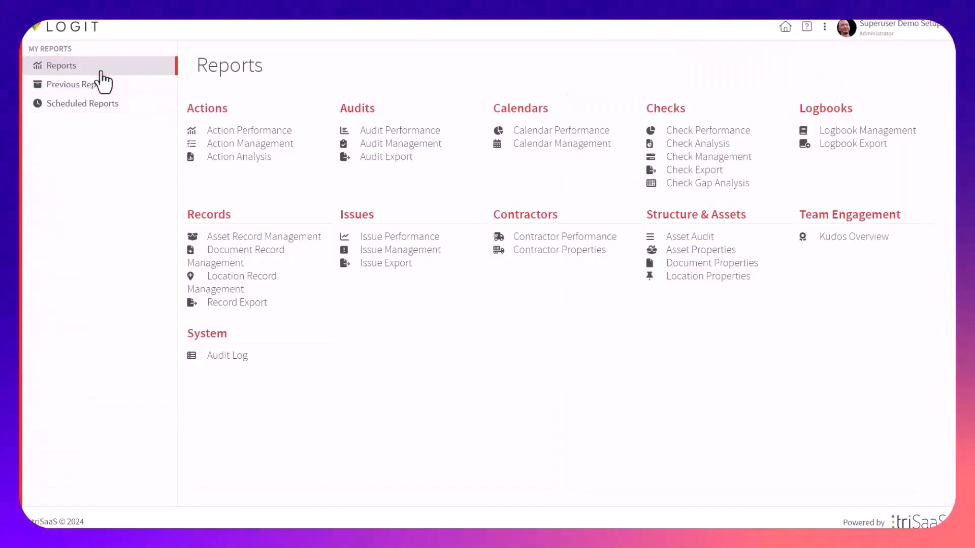
double_click(515, 214)
left_click_drag(562, 306, 566, 309)
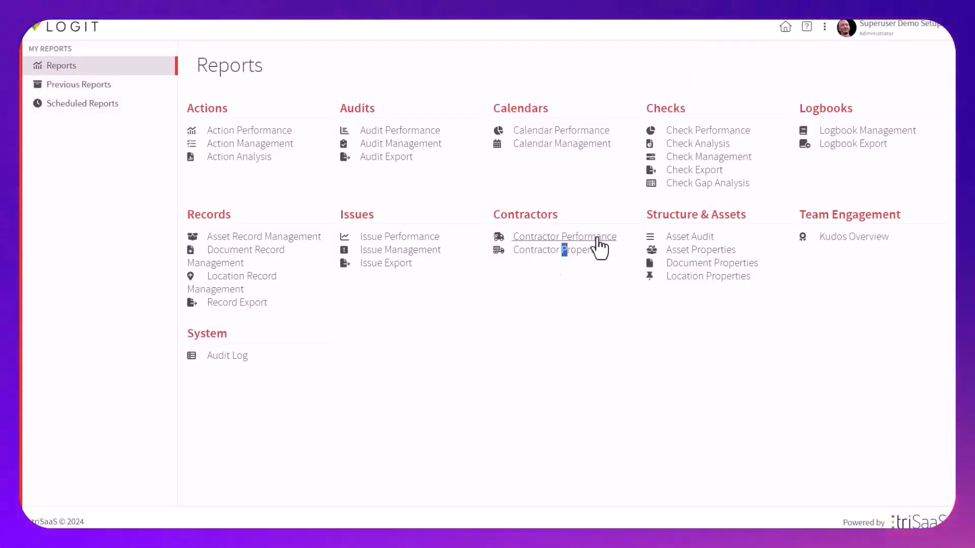
left_click(600, 239)
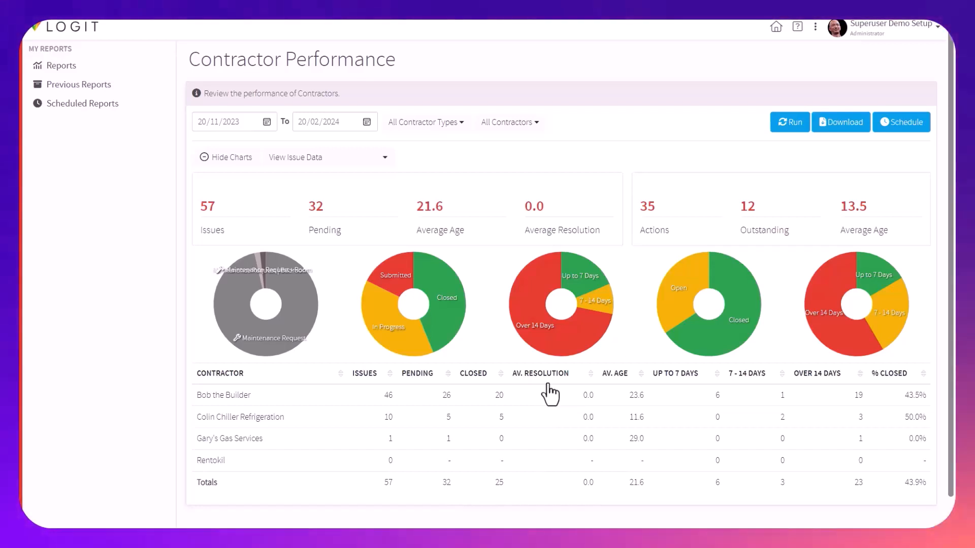
Open the Contractor Properties report and choose the Insurance section, keeping the Last values option
left_click(45, 68)
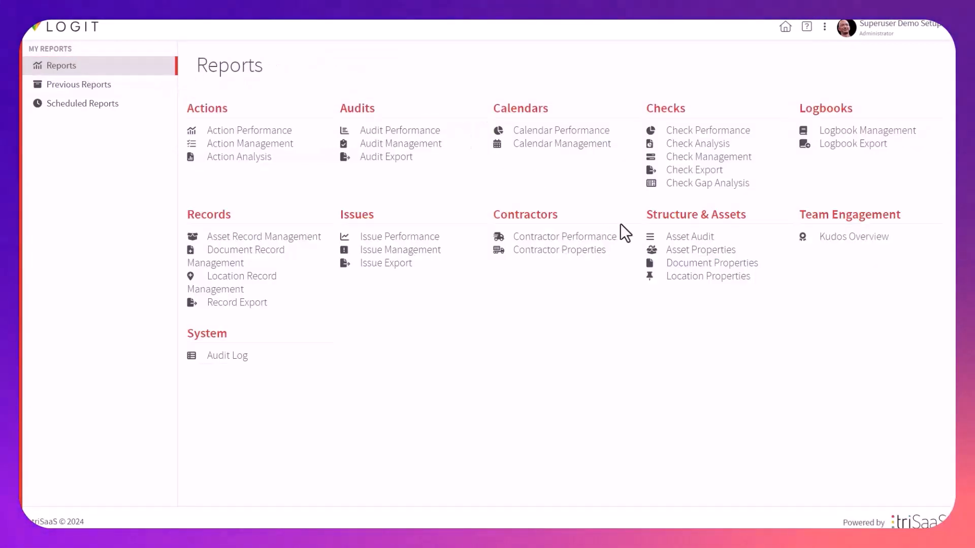
left_click(570, 254)
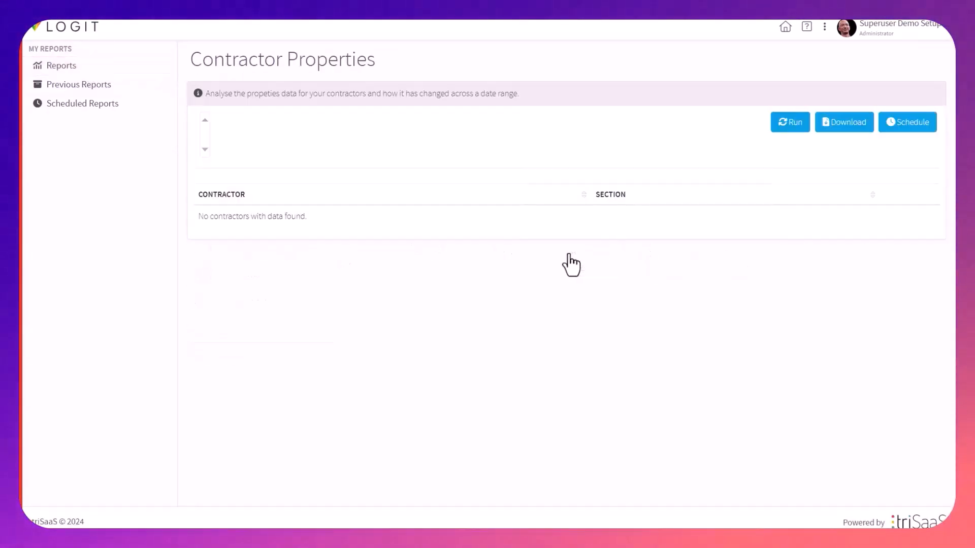
left_click(252, 123)
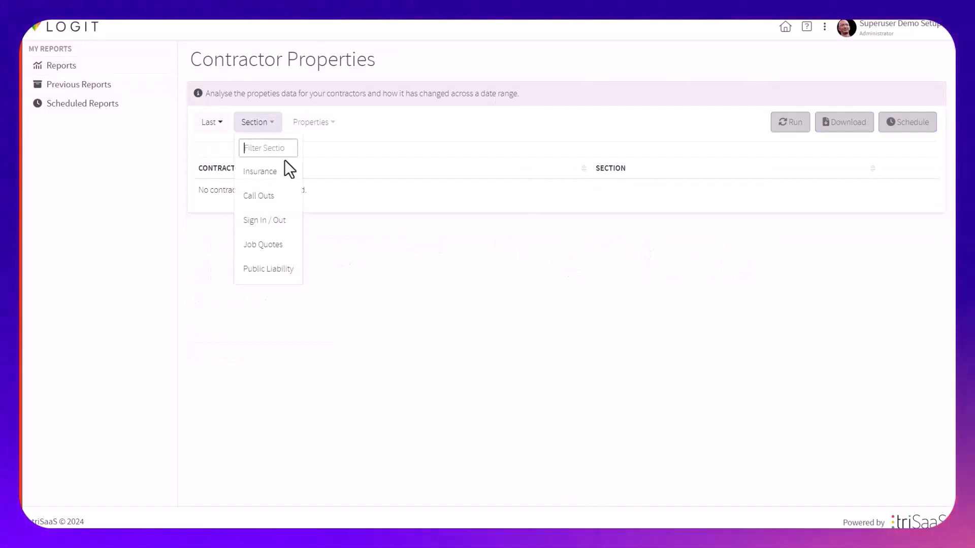
left_click(283, 169)
left_click(262, 124)
left_click(227, 124)
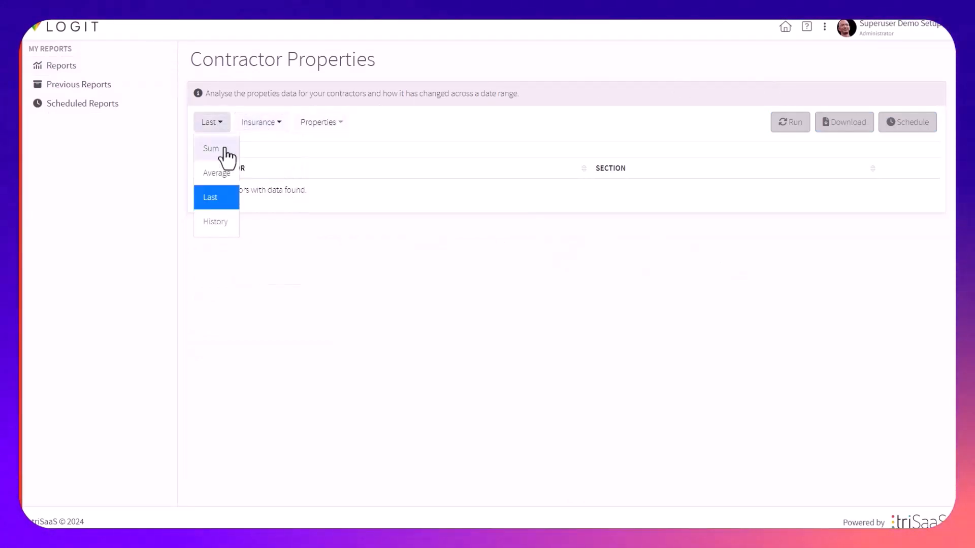
left_click(279, 124)
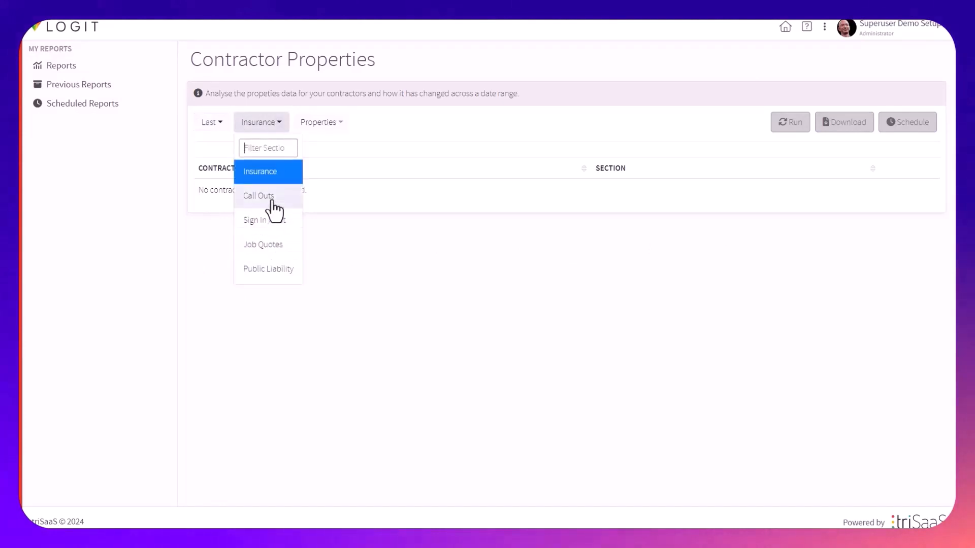
left_click(280, 174)
Include the Public Liability and Next Due properties and run the Contractor Properties report
left_click(318, 126)
left_click(333, 195)
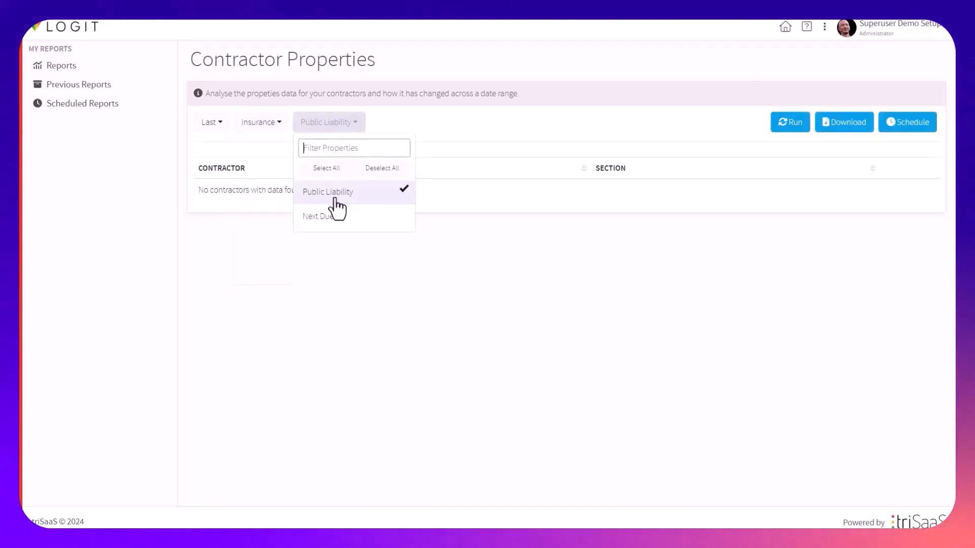
left_click(338, 217)
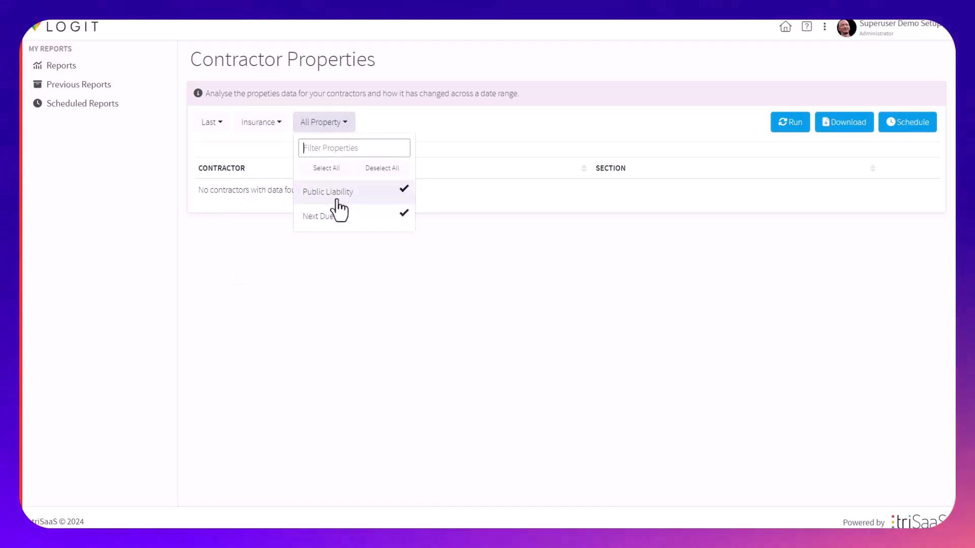
left_click(790, 131)
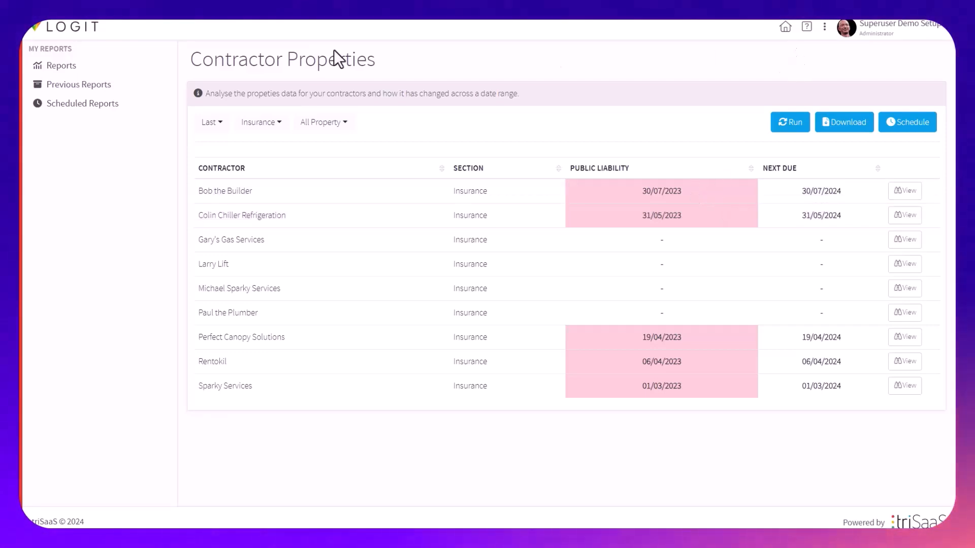
Return to the reports overview and reopen the Contractor Performance report
left_click(64, 67)
left_click(545, 238)
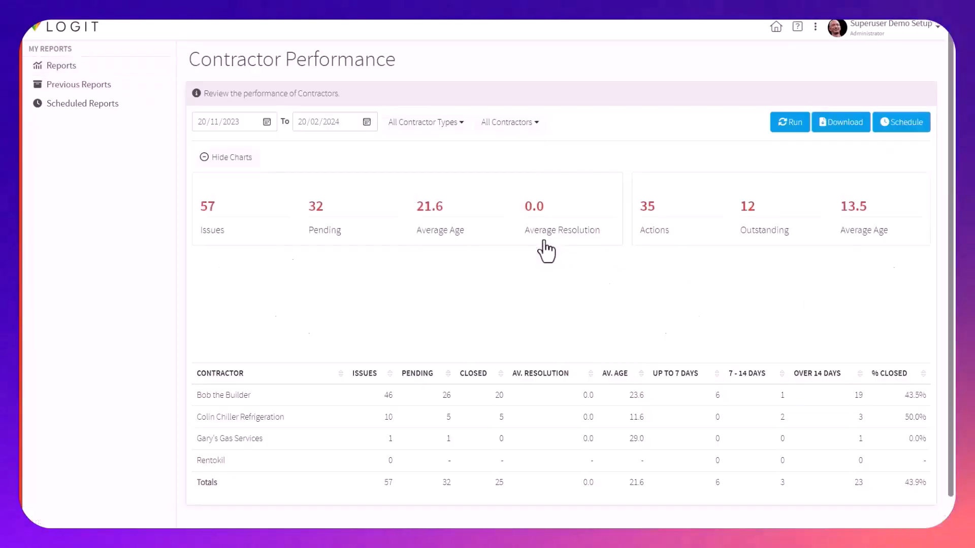